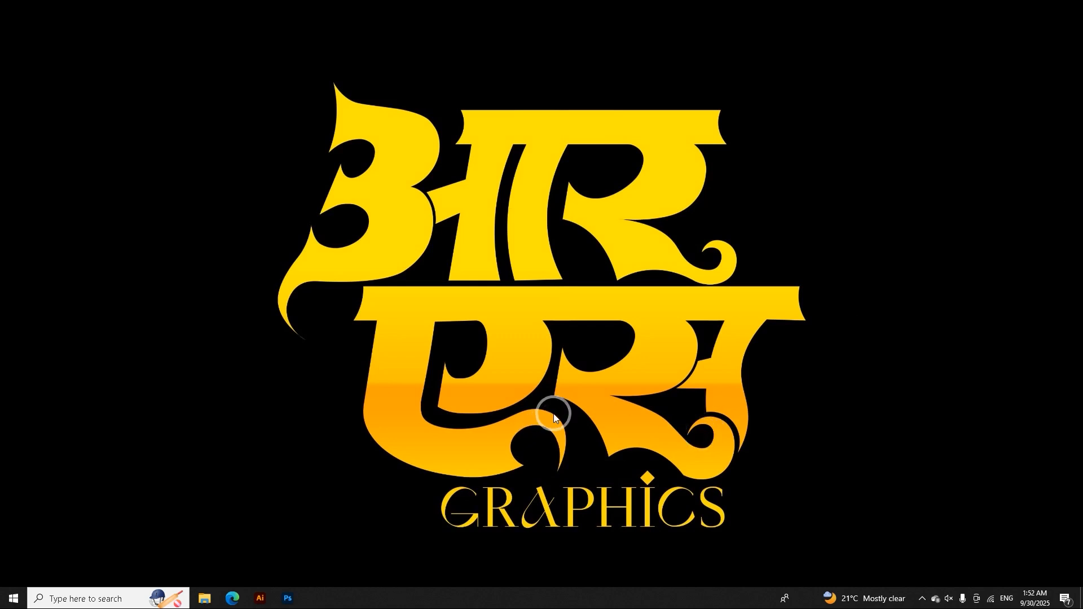
Switch to Photoshop and examine the layout and artwork of the finished Dussehra banner in DASRA BANNER EDITING.psd
{"action": "left_click", "coordinate": [289, 602]}
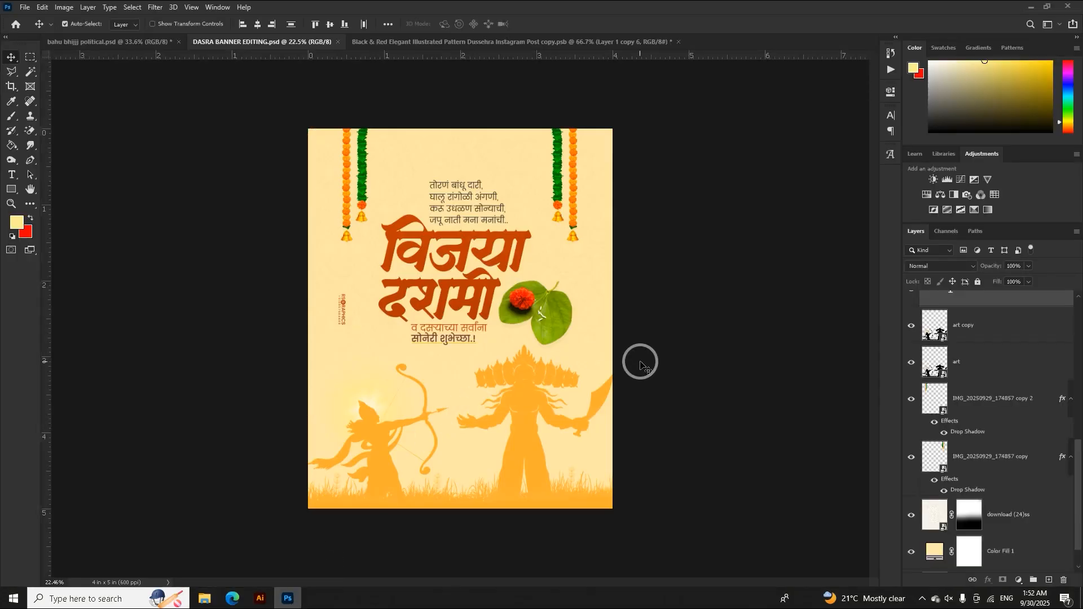
{"action": "scroll", "coordinate": [684, 354], "scroll_direction": "up", "scroll_amount": 3}
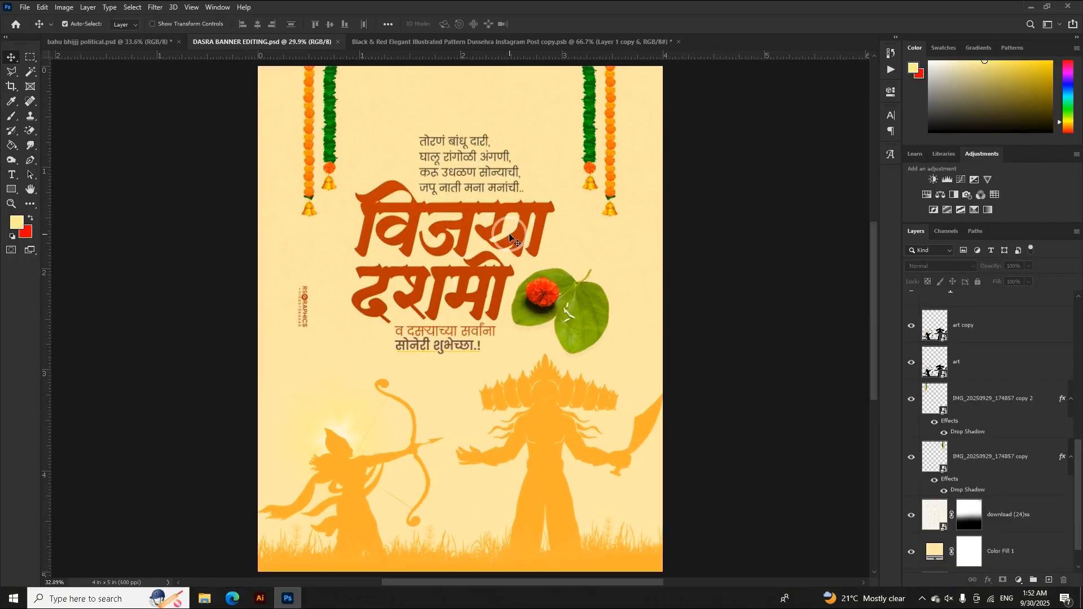
{"action": "scroll", "coordinate": [600, 460], "scroll_direction": "down", "scroll_amount": 1}
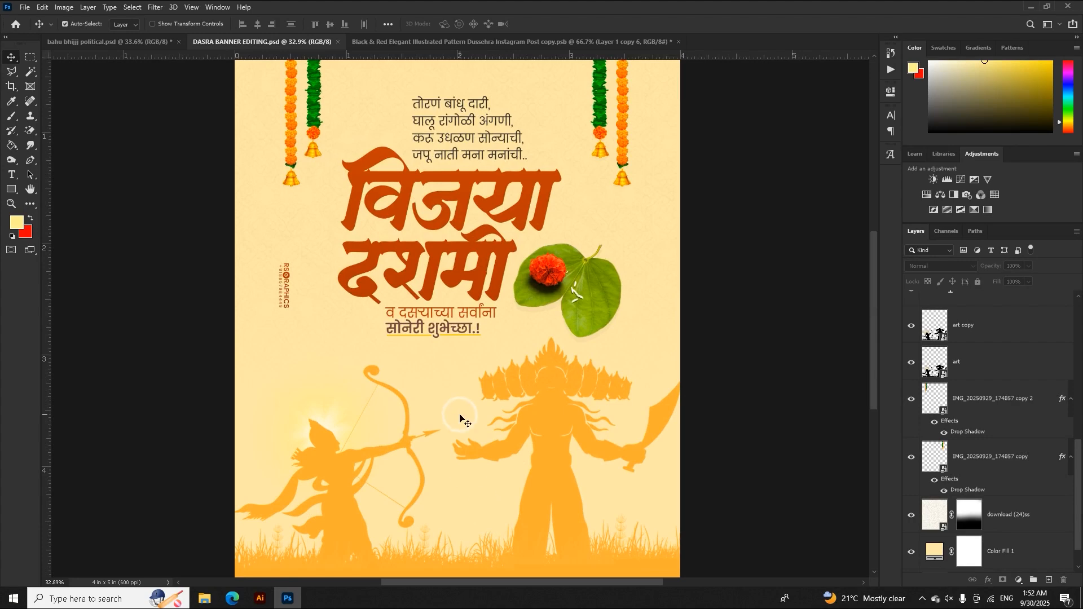
{"action": "scroll", "coordinate": [460, 419], "scroll_direction": "down", "scroll_amount": 1}
{"action": "left_click", "coordinate": [449, 133]}
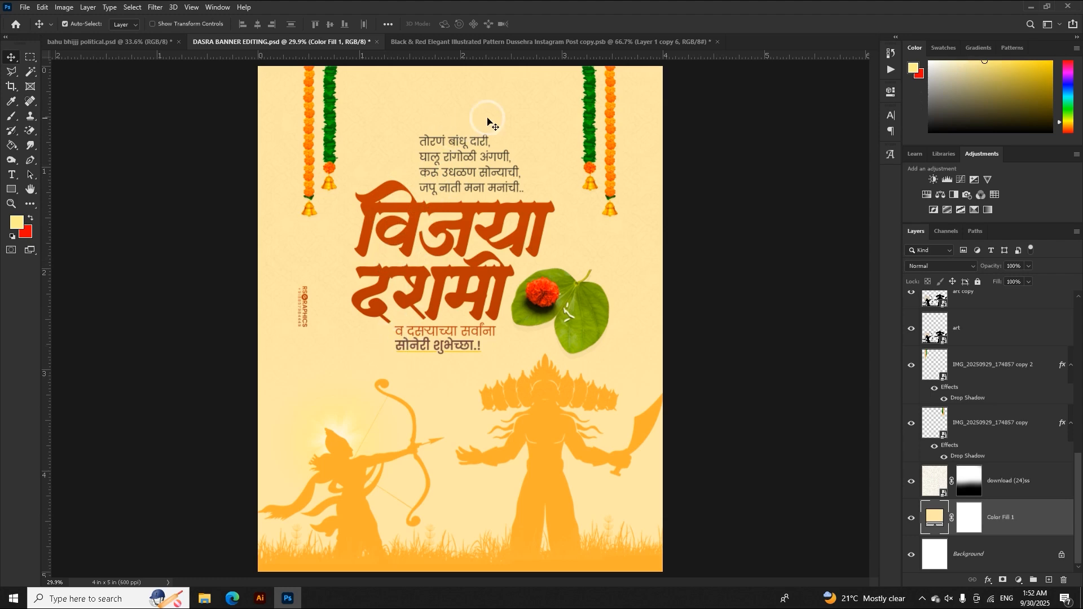
{"action": "scroll", "coordinate": [391, 393], "scroll_direction": "down", "scroll_amount": 2}
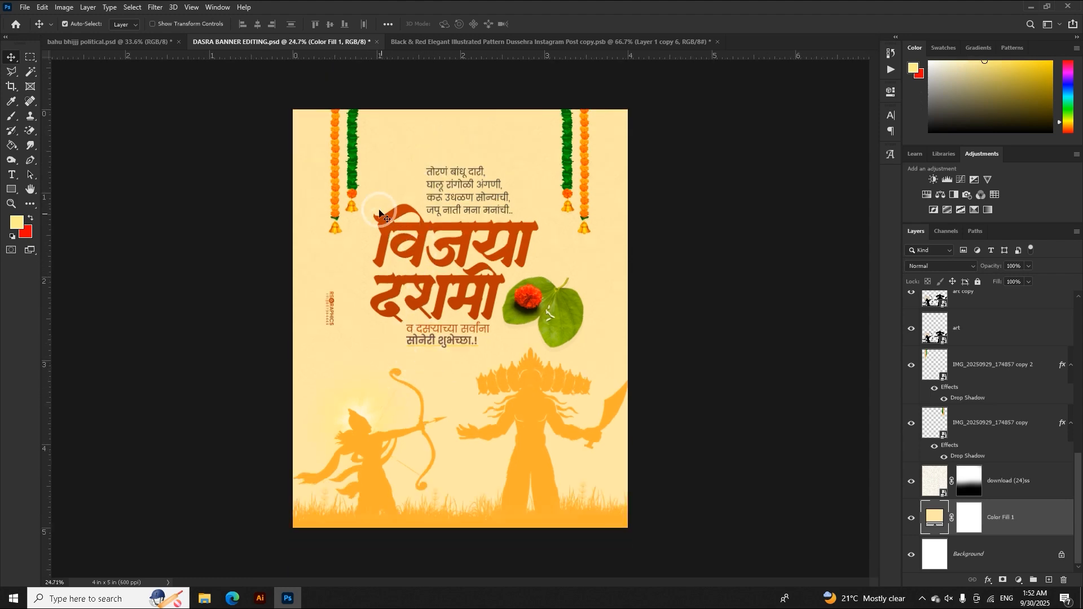
Examine the layout of the political banner in bahu bhijjj political.psd, including its photos, headline and footer
{"action": "left_click", "coordinate": [140, 43]}
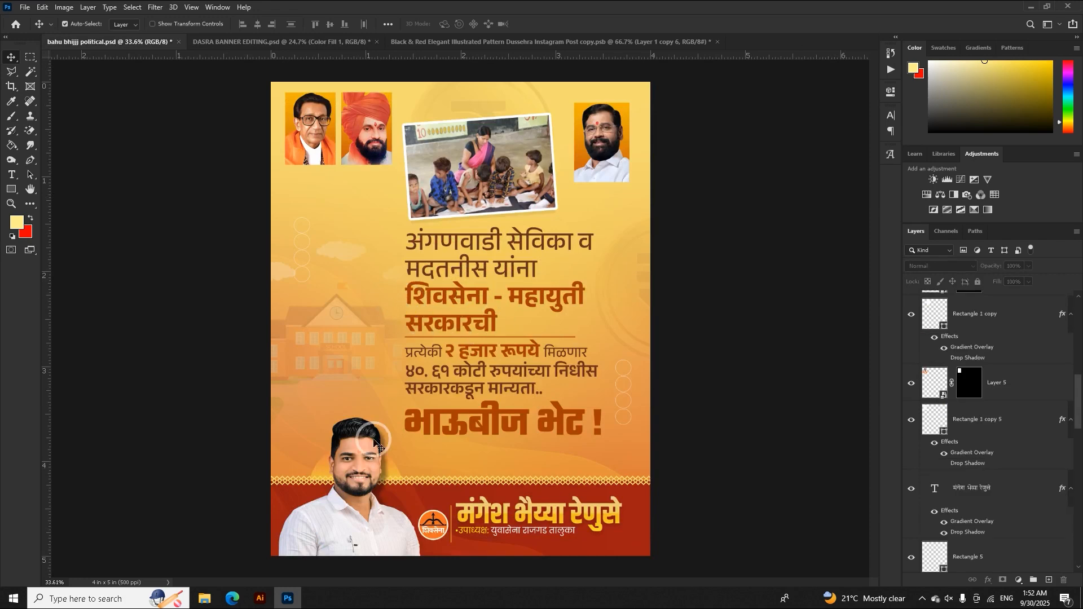
{"action": "scroll", "coordinate": [504, 212], "scroll_direction": "down", "scroll_amount": 3}
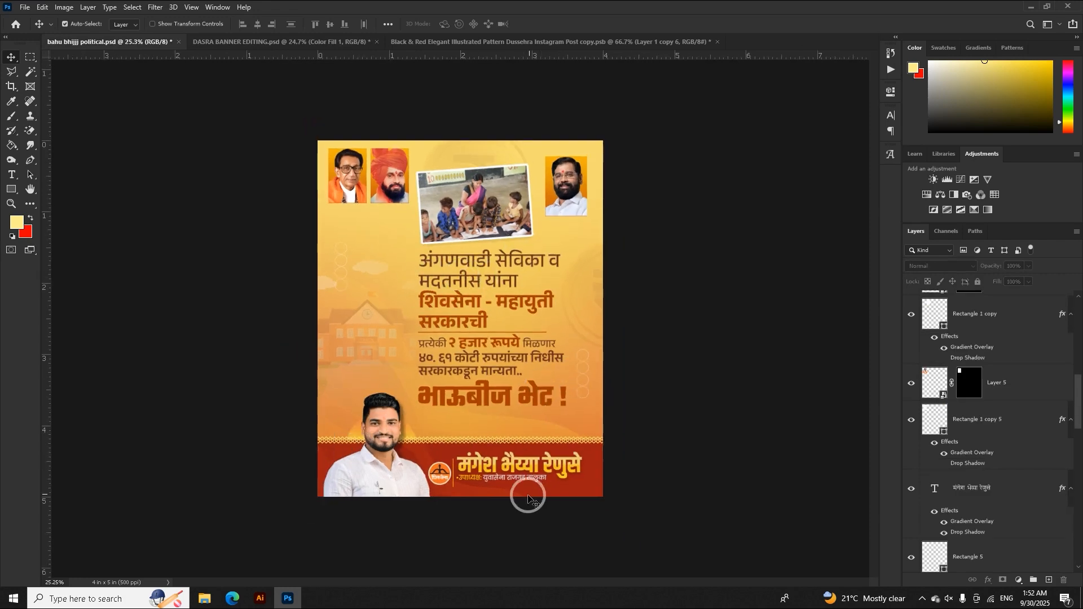
{"action": "scroll", "coordinate": [460, 339], "scroll_direction": "up", "scroll_amount": 2}
{"action": "scroll", "coordinate": [483, 511], "scroll_direction": "up", "scroll_amount": 1}
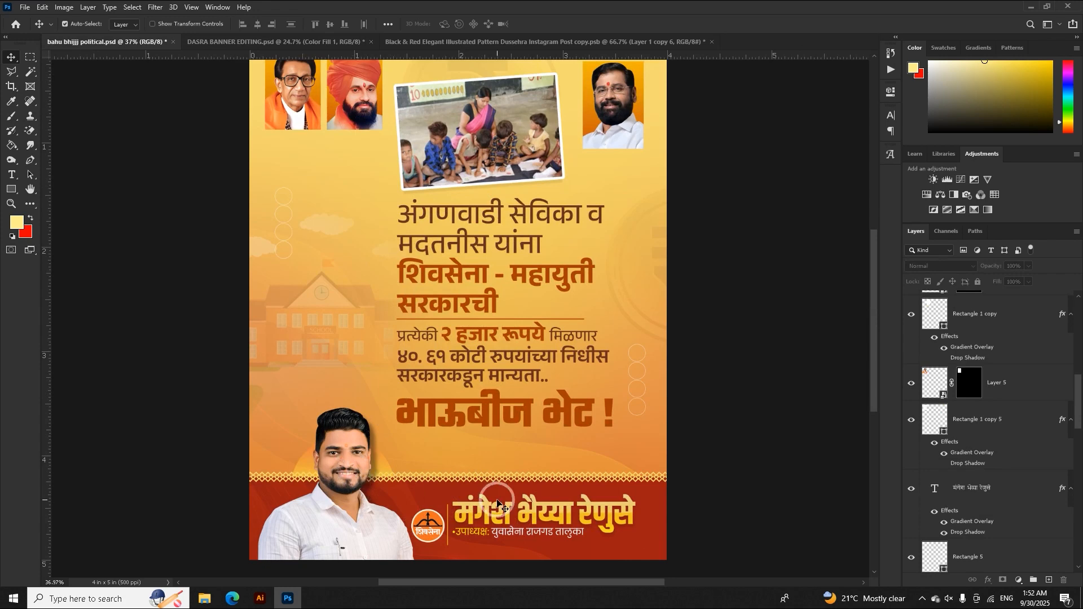
Open the Dussehra banner's art copy smart object, examine its archer and ten-headed silhouettes, and return to the banner
{"action": "left_click", "coordinate": [403, 42]}
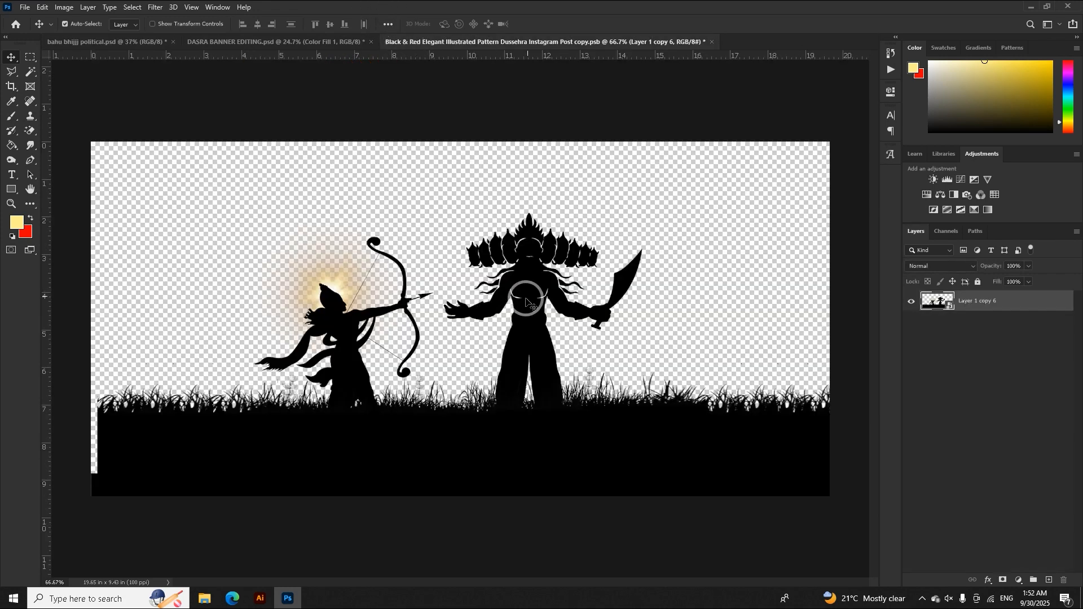
{"action": "left_click", "coordinate": [232, 41]}
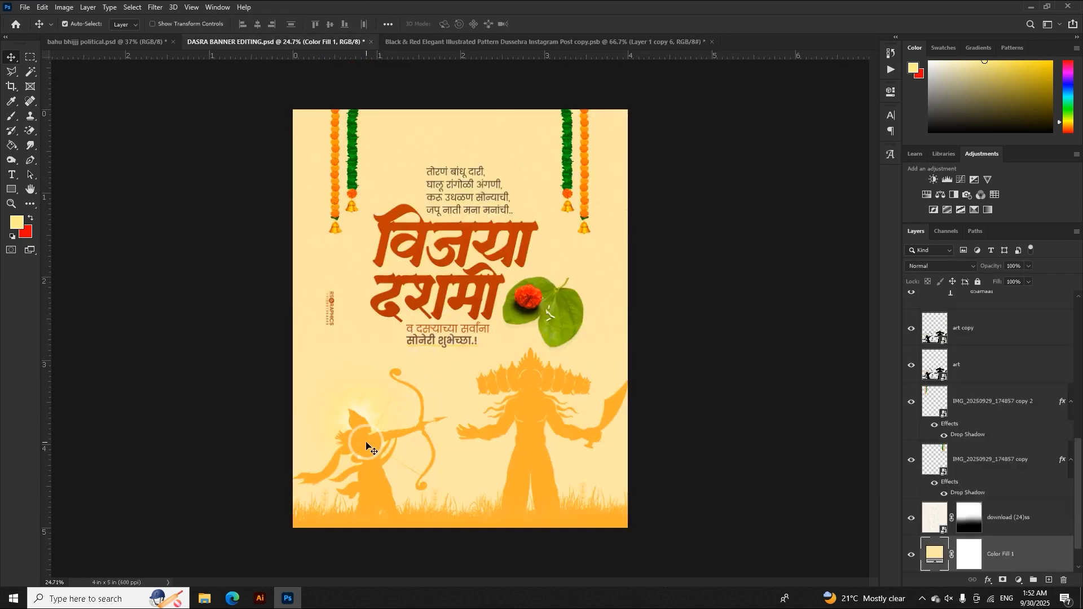
{"action": "left_click", "coordinate": [367, 447]}
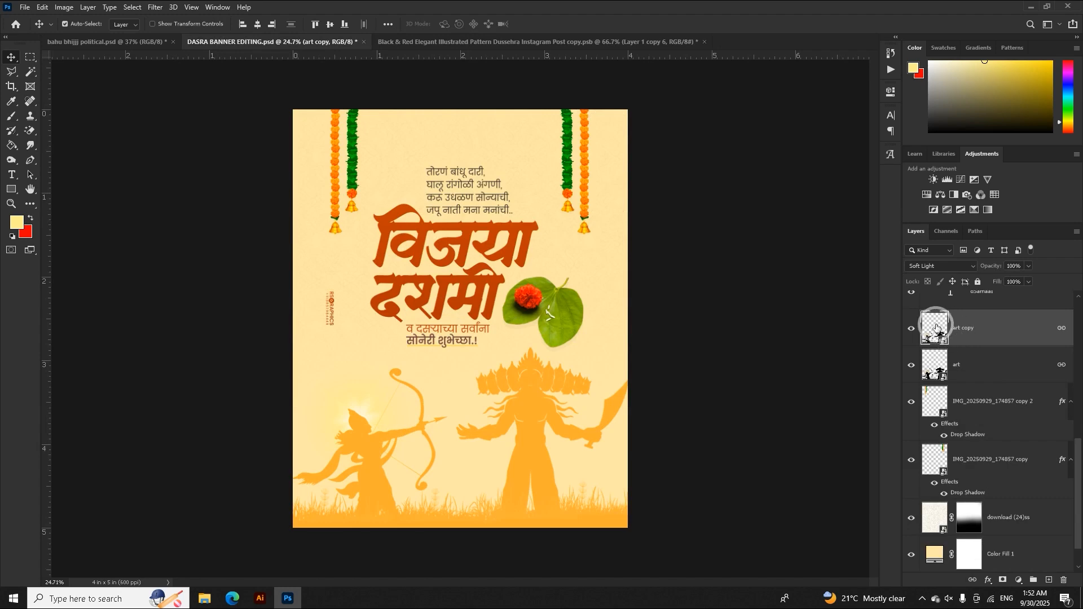
{"action": "double_click", "coordinate": [934, 327]}
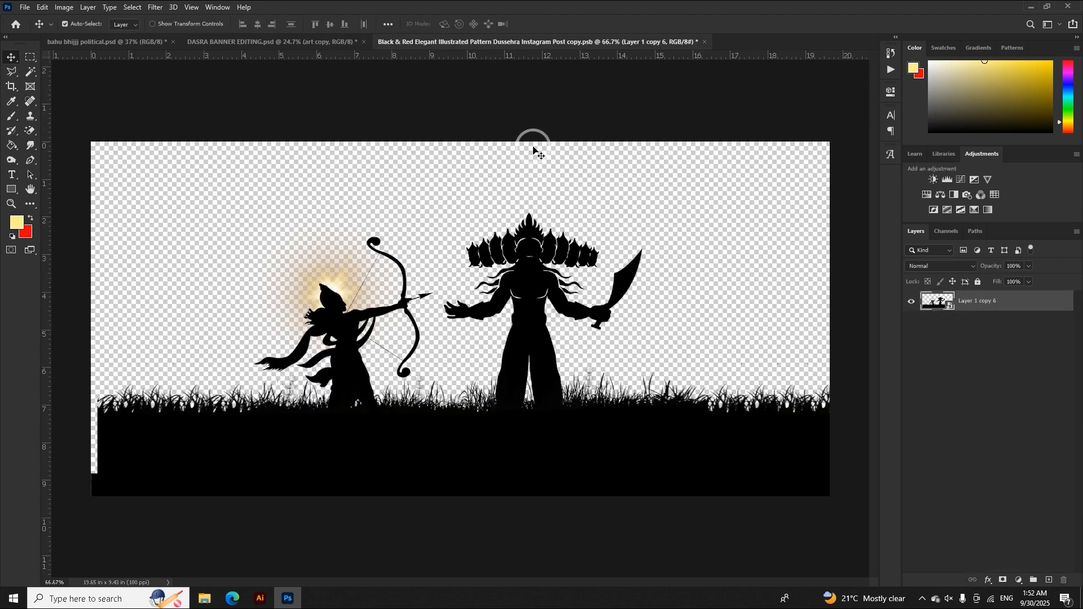
{"action": "scroll", "coordinate": [535, 375], "scroll_direction": "down", "scroll_amount": 2}
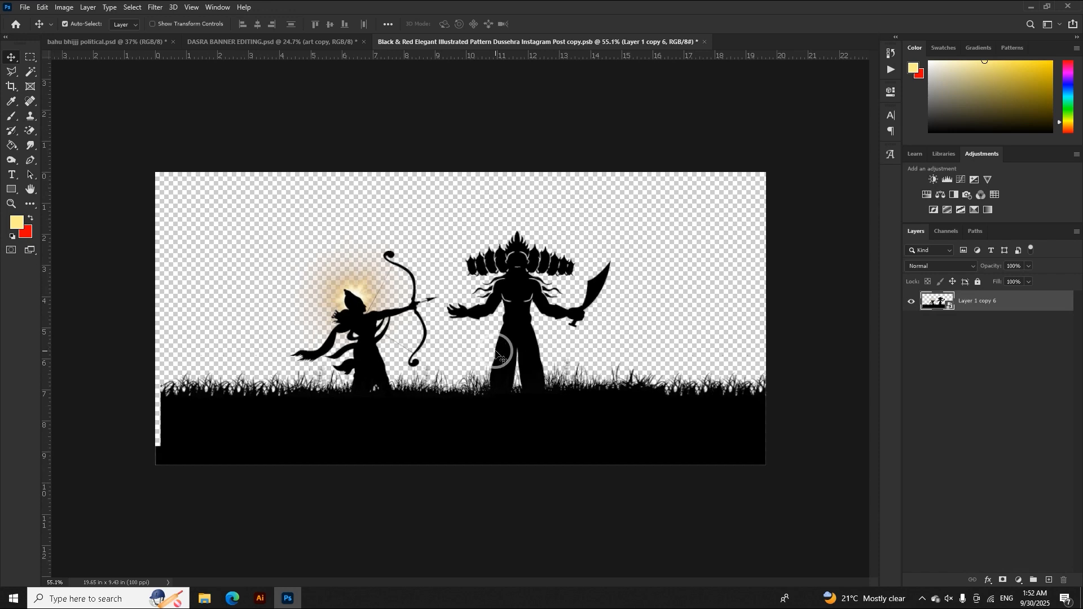
{"action": "left_click", "coordinate": [241, 43]}
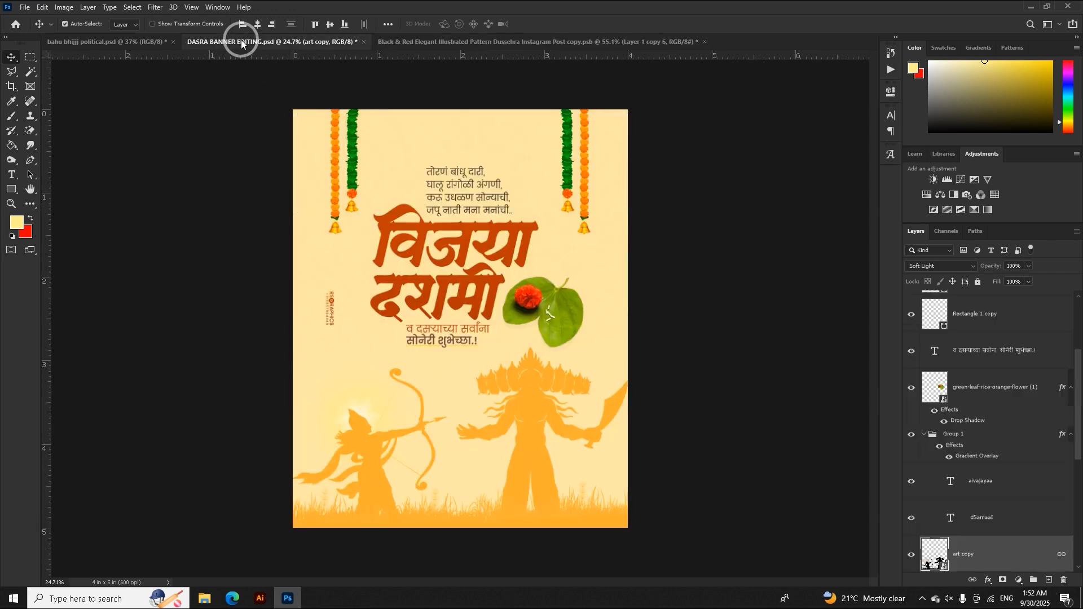
Create a new 4 x 5 inch portrait document at 500 pixels/inch in RGB Color
{"action": "left_click", "coordinate": [25, 7]}
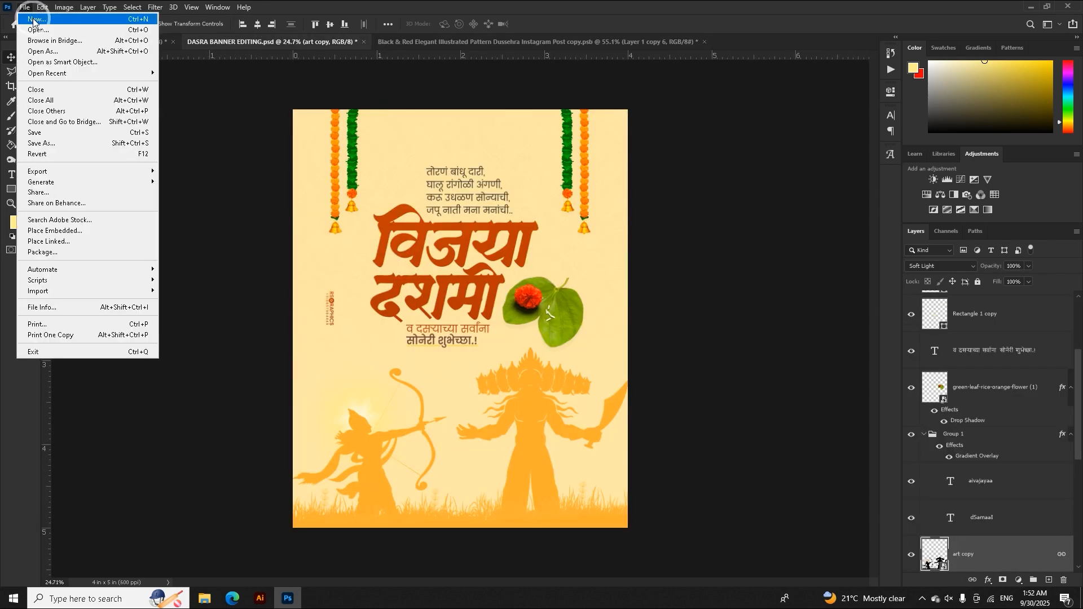
{"action": "left_click", "coordinate": [29, 17]}
{"action": "left_click", "coordinate": [429, 204]}
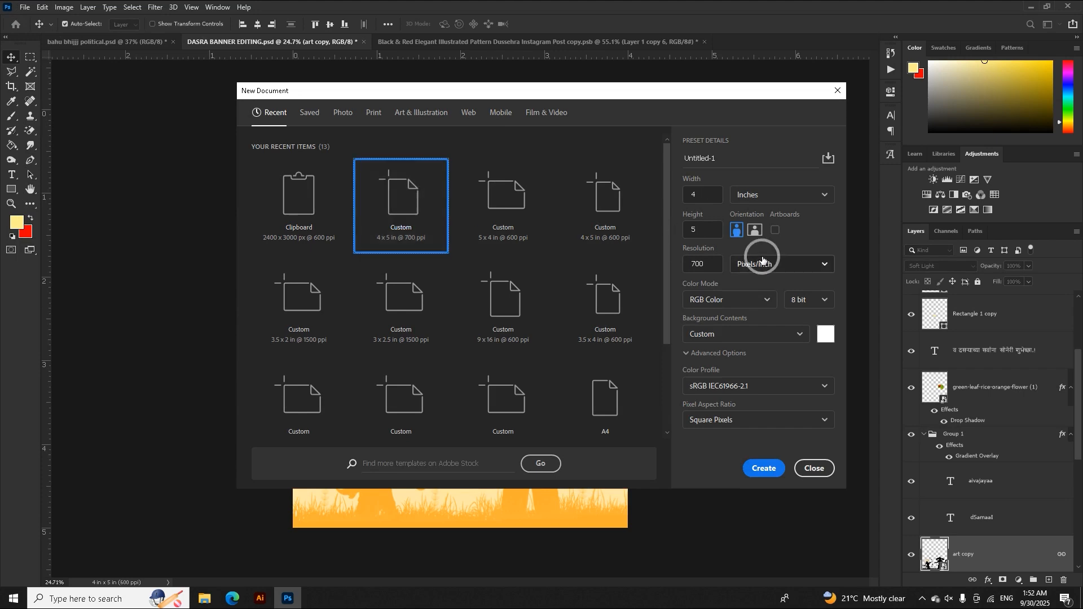
{"action": "double_click", "coordinate": [706, 262]}
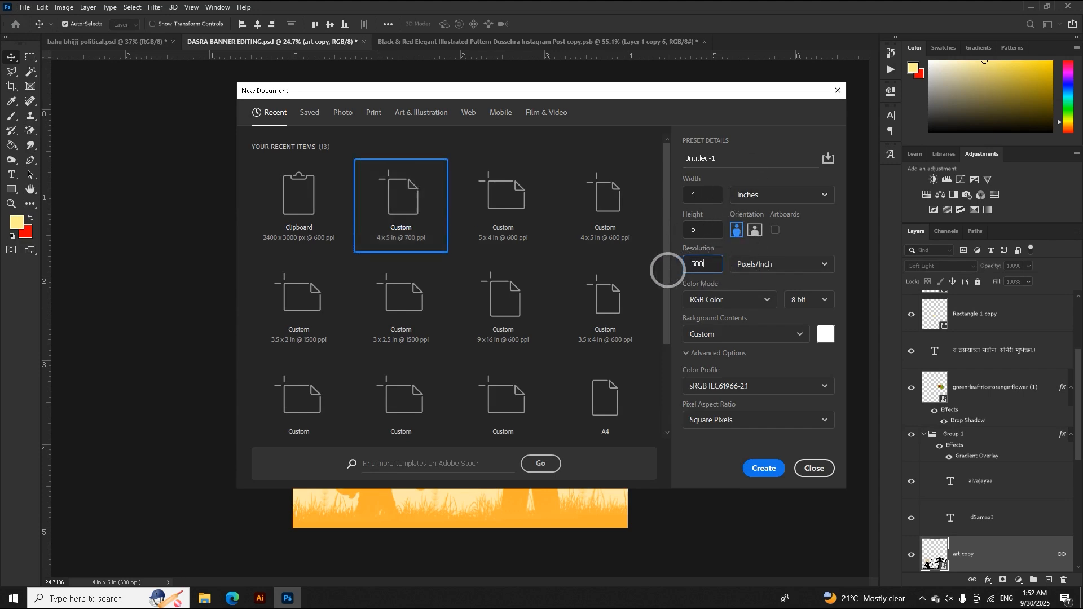
{"action": "type", "text": "500"}
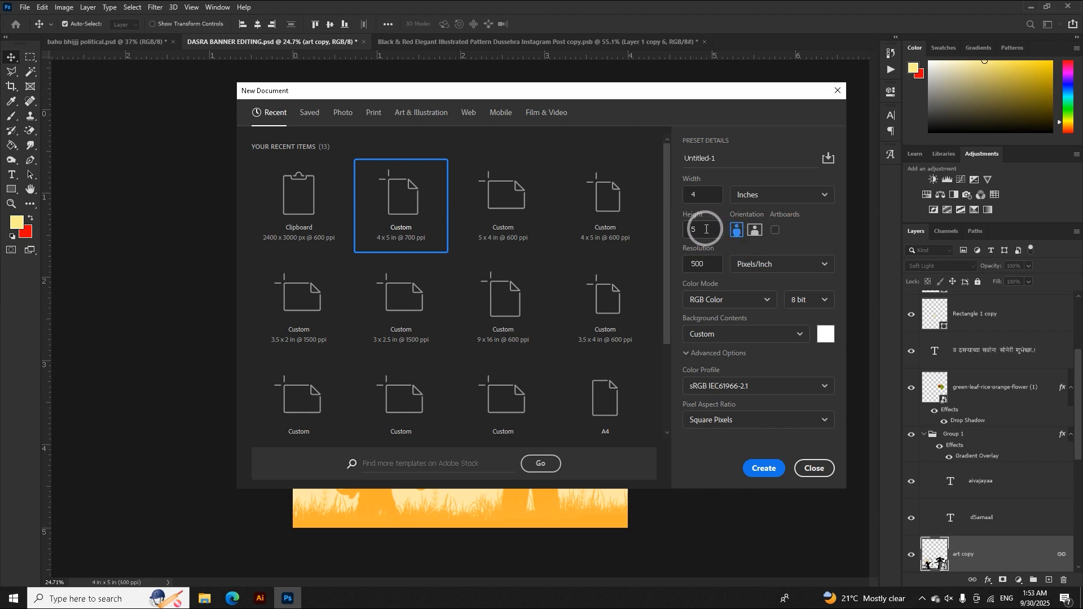
{"action": "double_click", "coordinate": [681, 231]}
{"action": "double_click", "coordinate": [695, 194]}
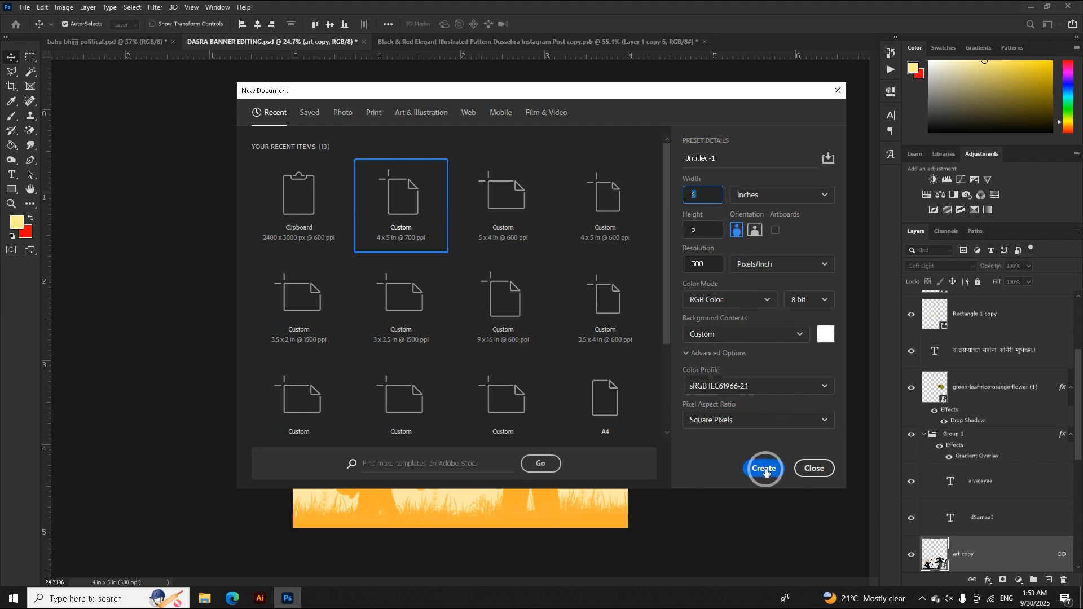
{"action": "left_click", "coordinate": [766, 470]}
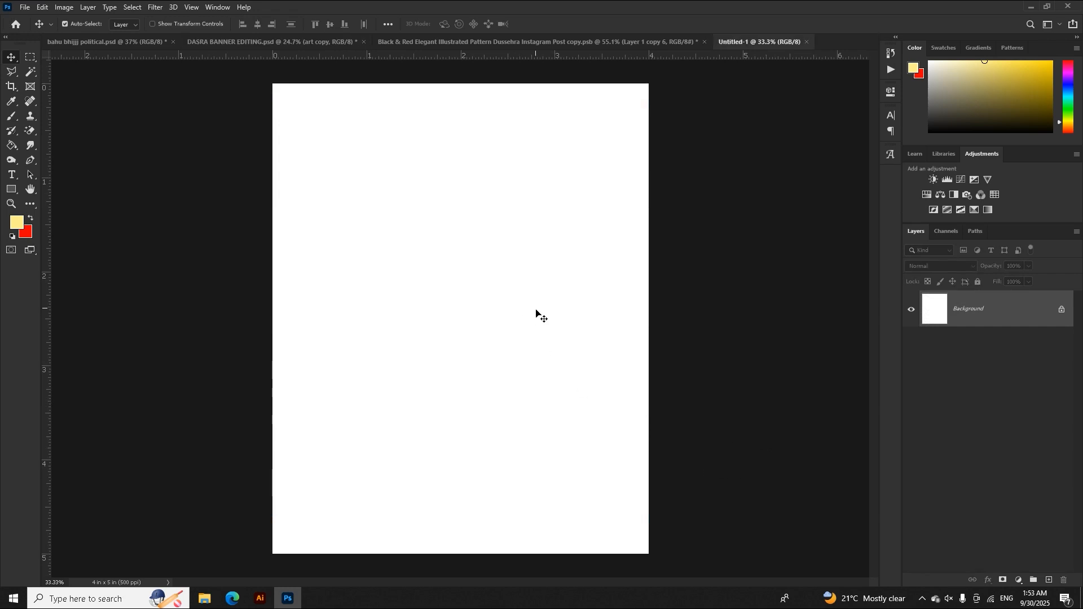
Copy the cream Color Fill 1 layer from the Dussehra banner into the new document as its background
{"action": "left_click", "coordinate": [310, 44]}
{"action": "scroll", "coordinate": [954, 497], "scroll_direction": "down", "scroll_amount": 5}
{"action": "left_click", "coordinate": [948, 529]}
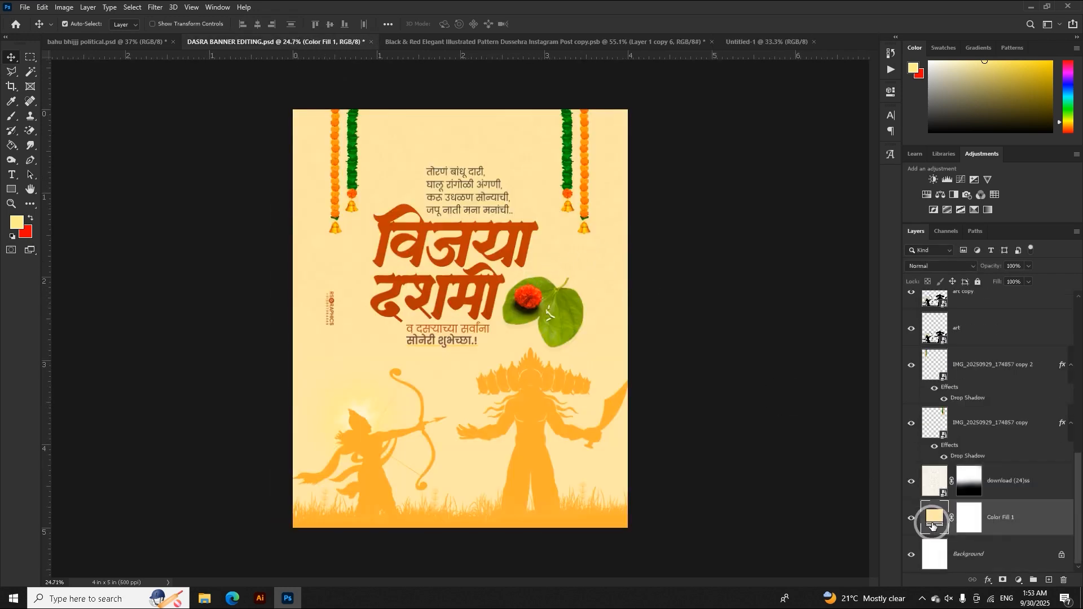
{"action": "left_click_drag", "start_coordinate": [555, 36], "coordinate": [553, 362]}
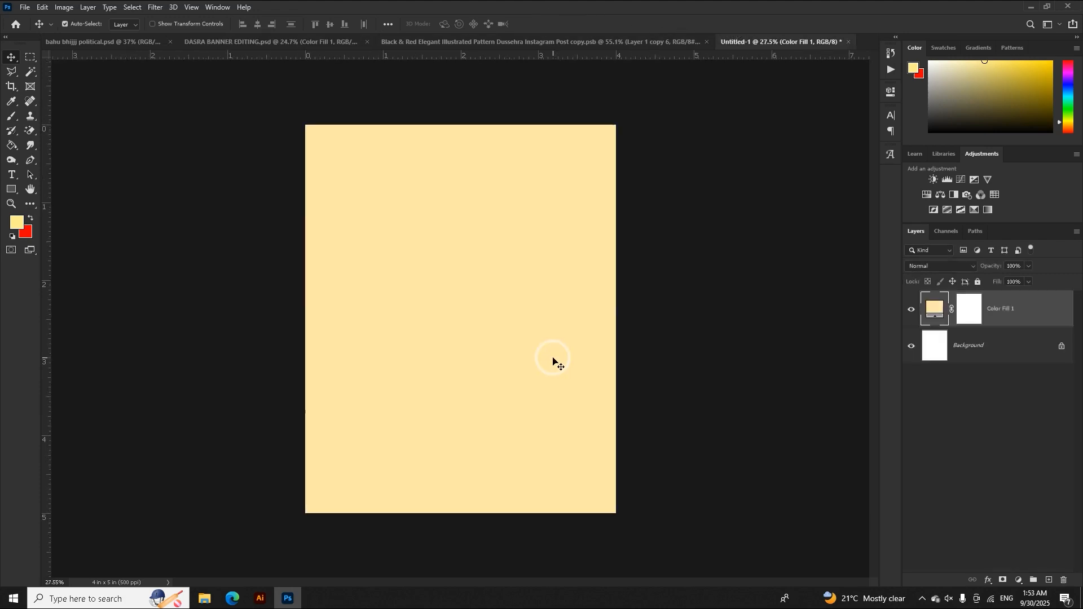
Return to the finished Dussehra banner and examine its garlands, verse, title lettering and leaf artwork up close
{"action": "left_click", "coordinate": [500, 40]}
{"action": "left_click", "coordinate": [323, 40]}
{"action": "scroll", "coordinate": [416, 121], "scroll_direction": "up", "scroll_amount": 5}
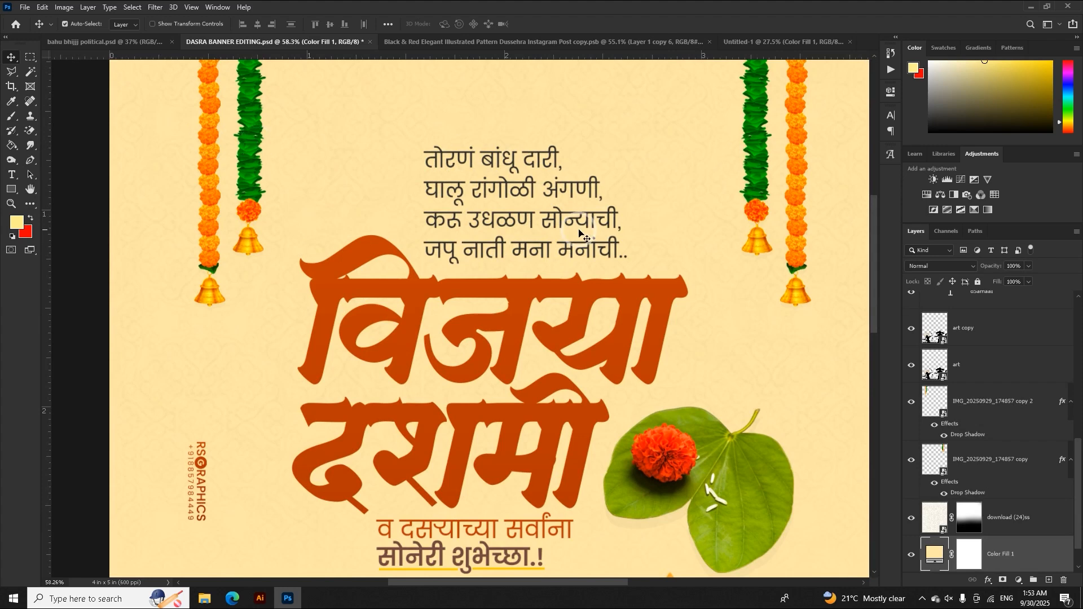
{"action": "scroll", "coordinate": [570, 228], "scroll_direction": "down", "scroll_amount": 2}
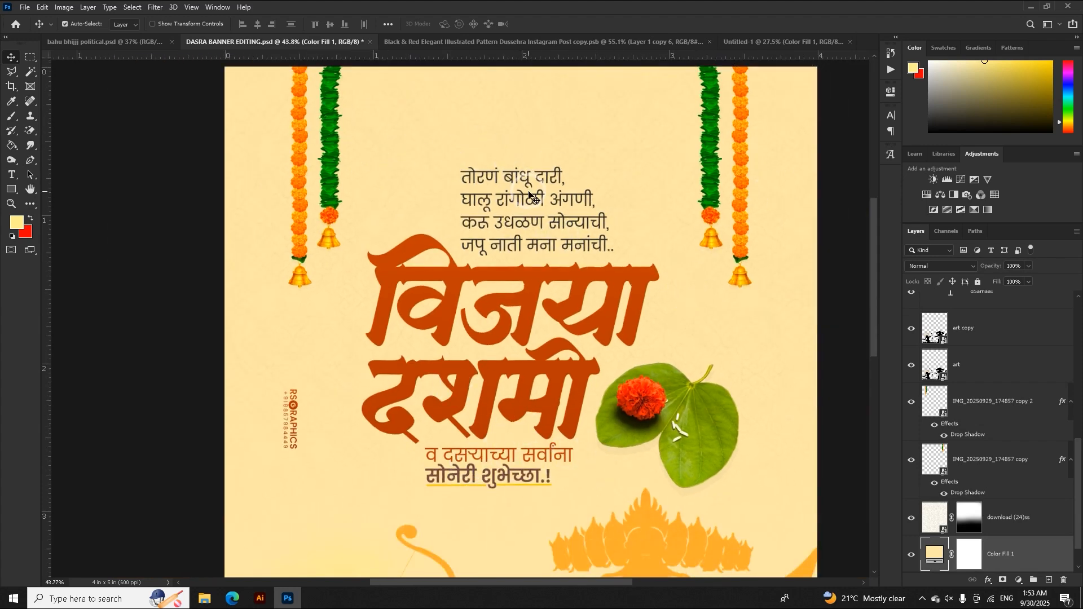
{"action": "scroll", "coordinate": [689, 164], "scroll_direction": "up", "scroll_amount": 1}
{"action": "left_click_drag", "start_coordinate": [726, 159], "coordinate": [723, 193]}
{"action": "key", "text": "ctrl+z"}
{"action": "scroll", "coordinate": [722, 190], "scroll_direction": "down", "scroll_amount": 1}
{"action": "scroll", "coordinate": [722, 191], "scroll_direction": "up", "scroll_amount": 6}
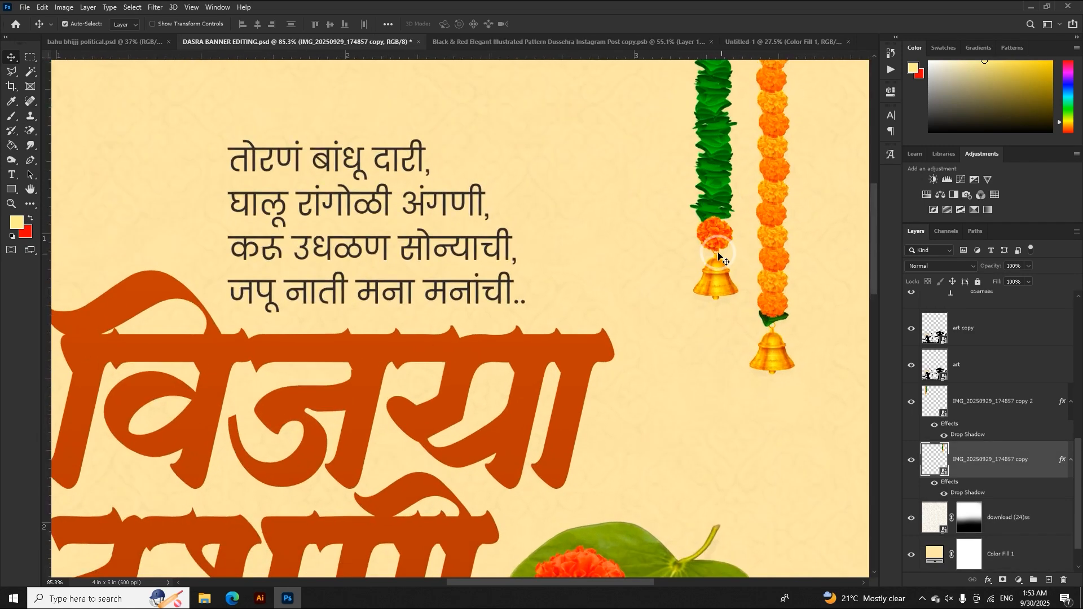
{"action": "scroll", "coordinate": [717, 248], "scroll_direction": "down", "scroll_amount": 3}
{"action": "scroll", "coordinate": [717, 248], "scroll_direction": "down", "scroll_amount": 2}
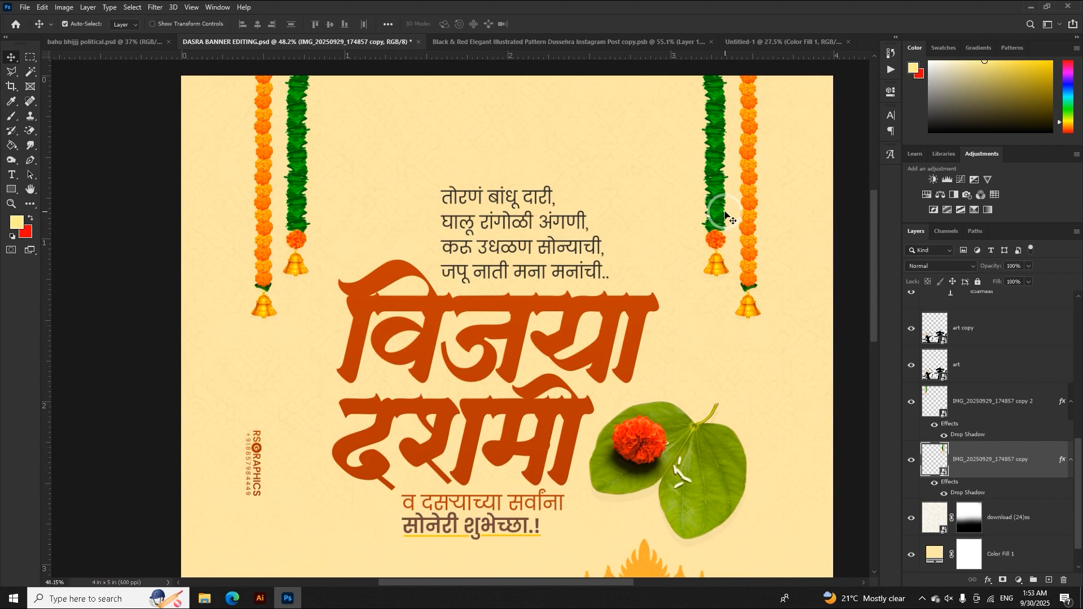
{"action": "scroll", "coordinate": [726, 216], "scroll_direction": "down", "scroll_amount": 2}
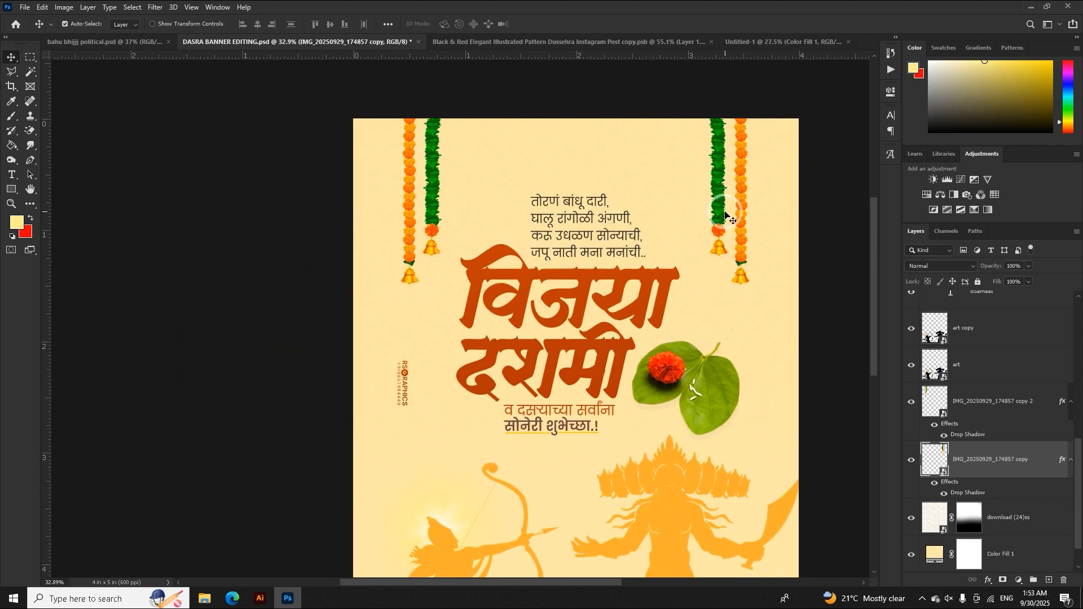
{"action": "scroll", "coordinate": [725, 216], "scroll_direction": "up", "scroll_amount": 1}
{"action": "scroll", "coordinate": [655, 451], "scroll_direction": "down", "scroll_amount": 2}
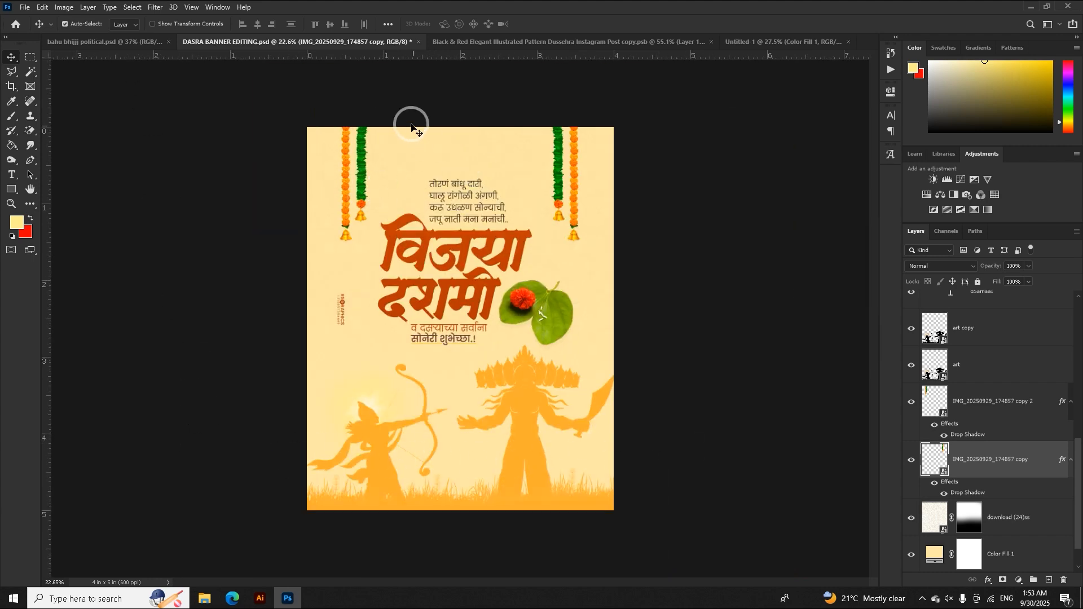
{"action": "scroll", "coordinate": [485, 164], "scroll_direction": "up", "scroll_amount": 4}
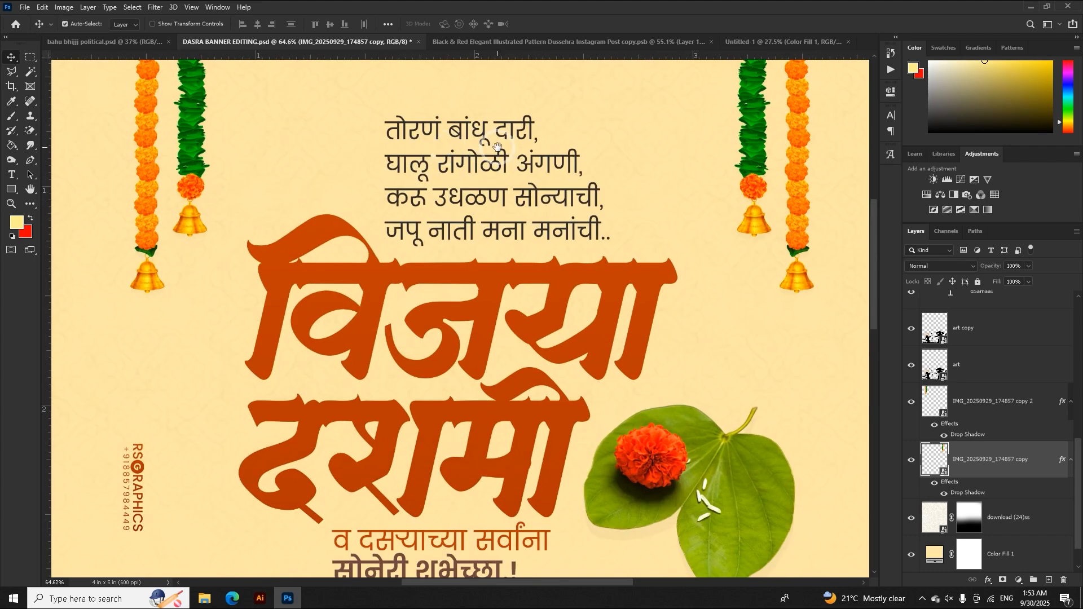
{"action": "left_click_drag", "start_coordinate": [497, 147], "coordinate": [500, 200]}
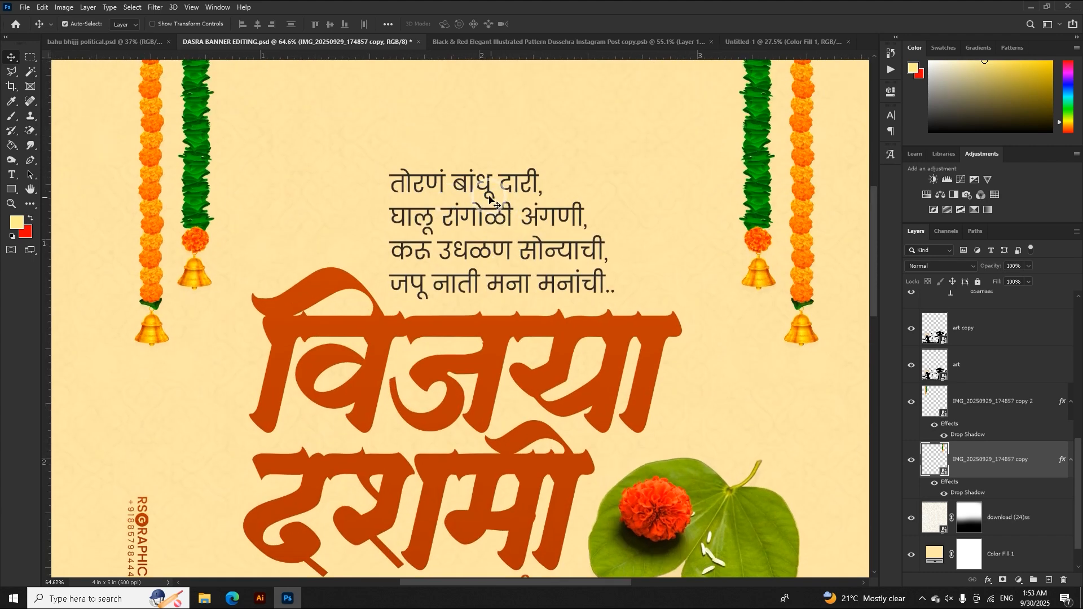
Check the four-line verse's font style options and try right and centre alignment, then restore left alignment
{"action": "double_click", "coordinate": [486, 191]}
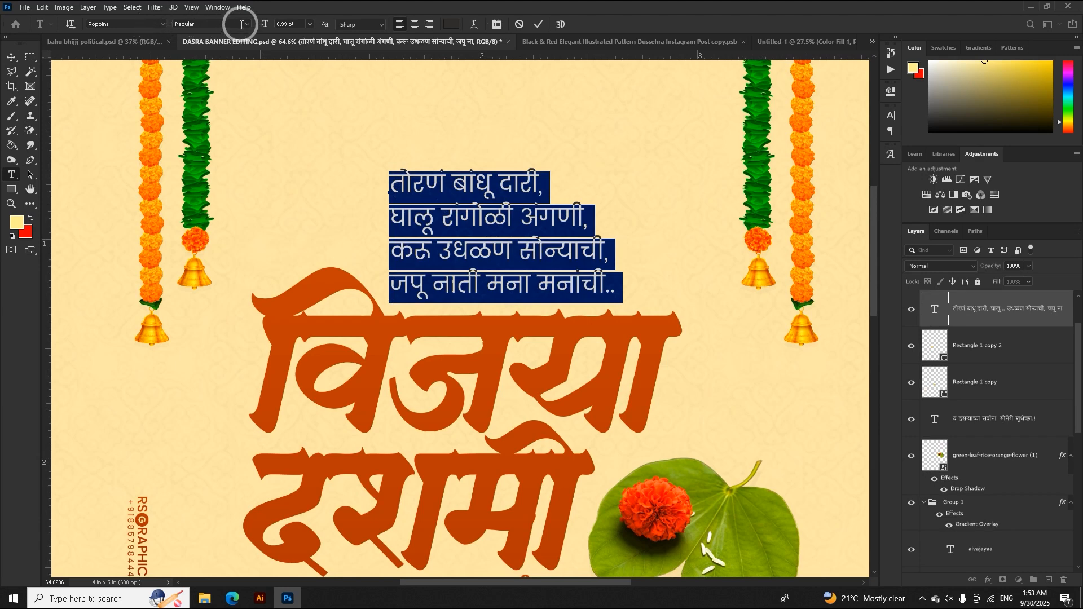
{"action": "left_click", "coordinate": [245, 26]}
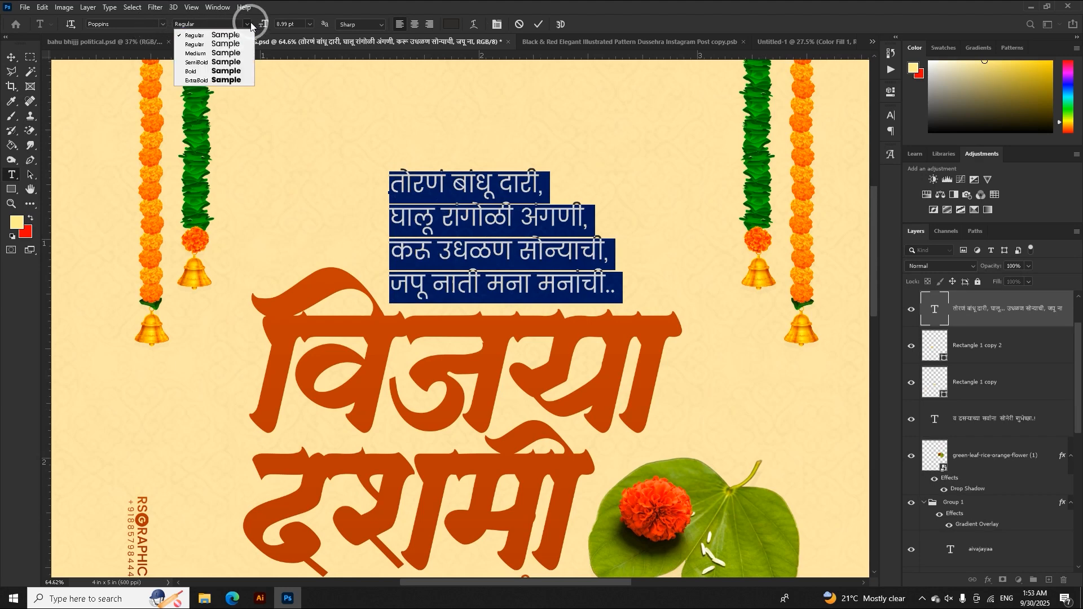
{"action": "left_click", "coordinate": [248, 25]}
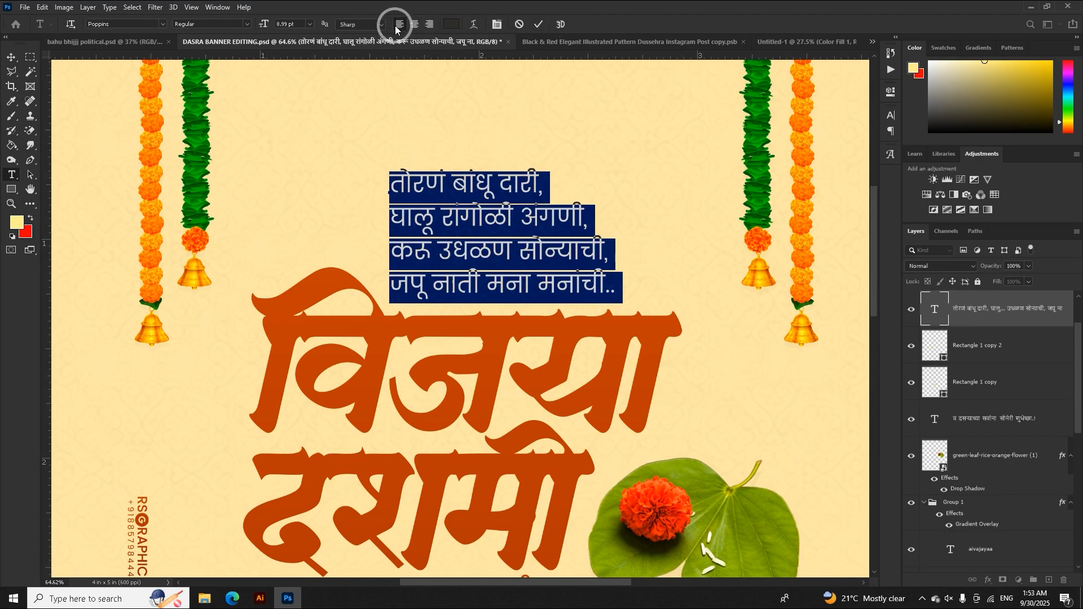
{"action": "left_click", "coordinate": [430, 25]}
{"action": "left_click", "coordinate": [415, 24]}
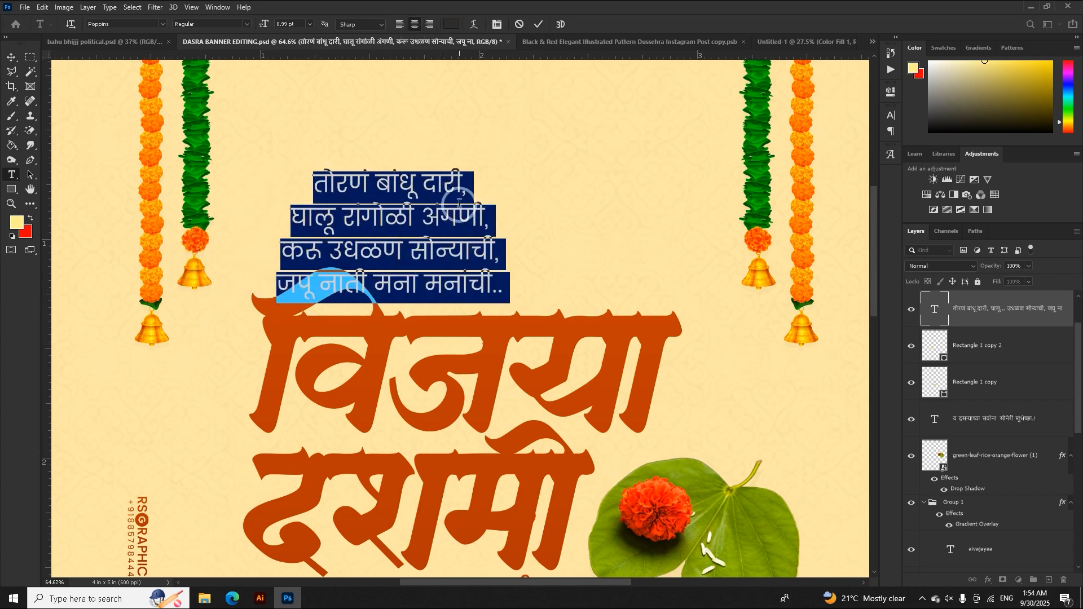
{"action": "left_click", "coordinate": [400, 24]}
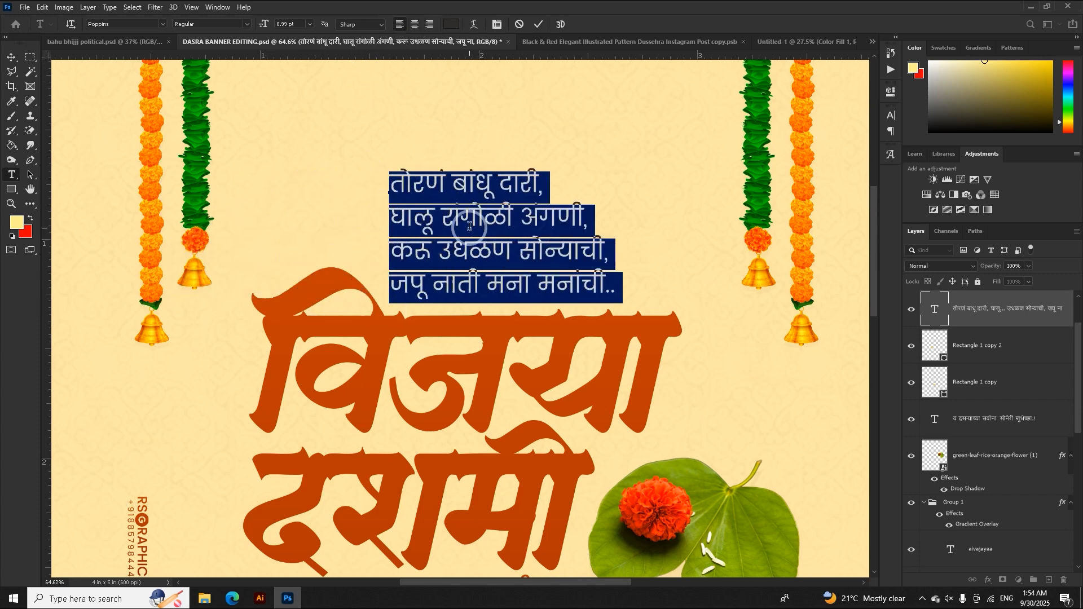
Finish the verse text edit, place vertical guides at the title words' starting edges to check their alignment, and hide the guides
{"action": "left_click", "coordinate": [539, 24]}
{"action": "key", "text": "v"}
{"action": "left_click_drag", "start_coordinate": [403, 329], "coordinate": [486, 207]}
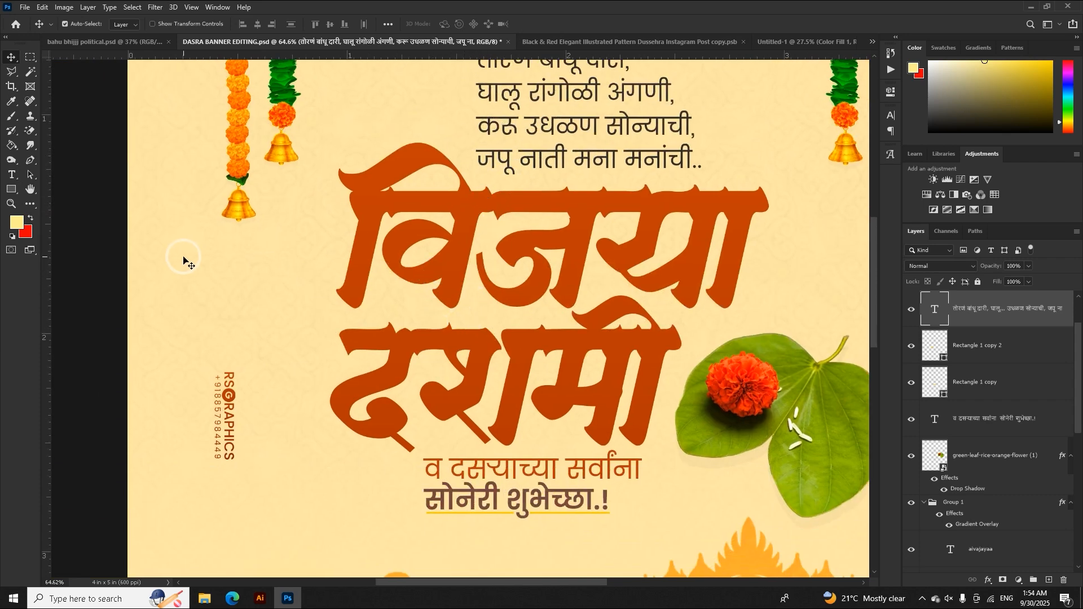
{"action": "left_click_drag", "start_coordinate": [46, 266], "coordinate": [339, 375]}
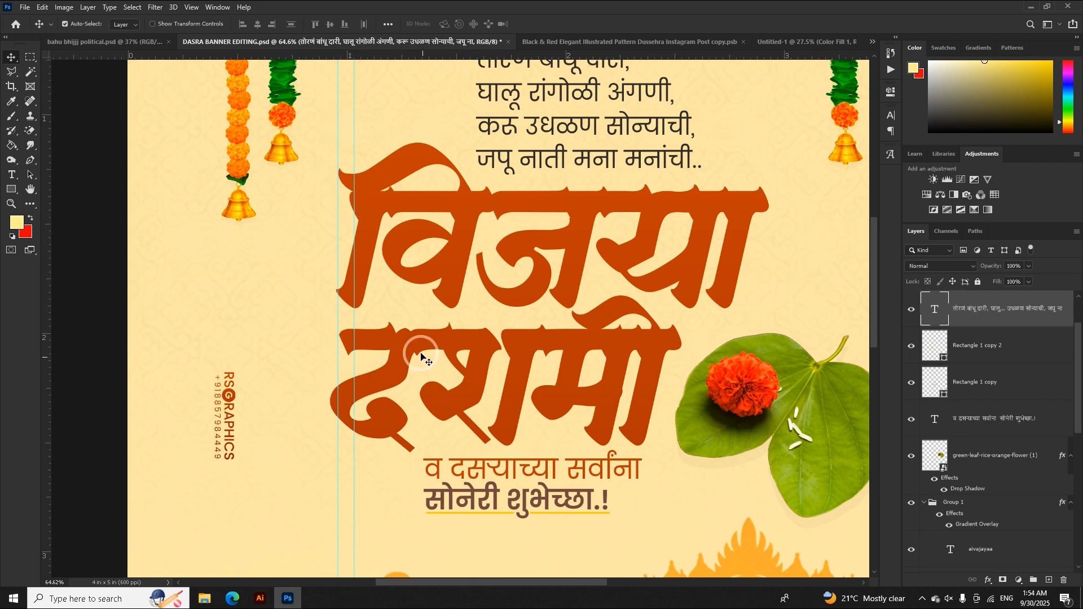
{"action": "scroll", "coordinate": [393, 269], "scroll_direction": "down", "scroll_amount": 3}
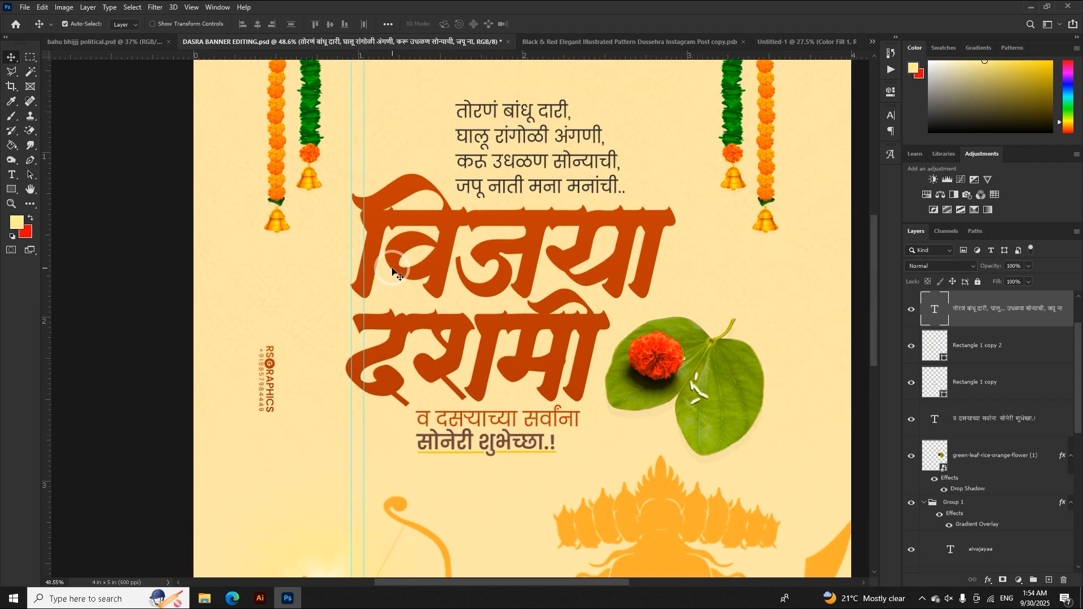
{"action": "key", "text": "ctrl+semicolon"}
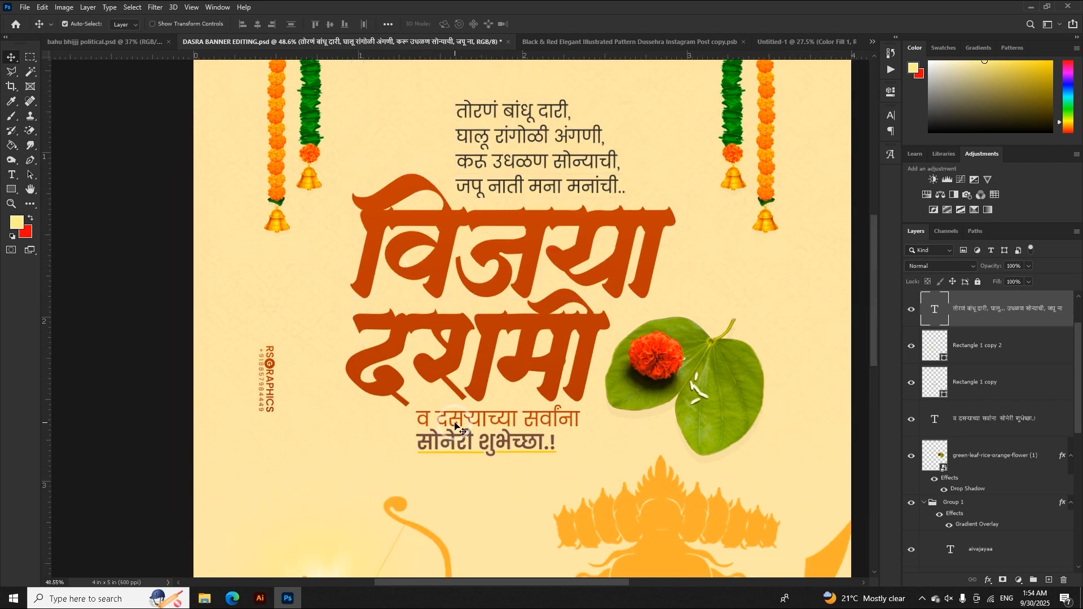
Inspect the font settings of the विजया title word up close and leave its text unchanged
{"action": "scroll", "coordinate": [455, 426], "scroll_direction": "up", "scroll_amount": 3}
{"action": "scroll", "coordinate": [454, 452], "scroll_direction": "down", "scroll_amount": 7}
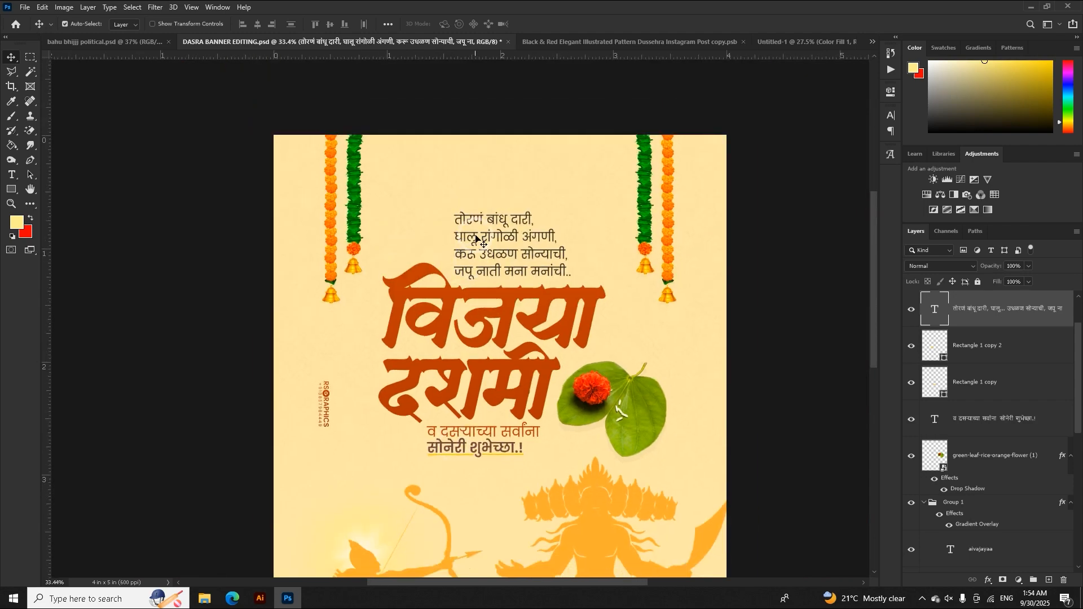
{"action": "scroll", "coordinate": [428, 431], "scroll_direction": "up", "scroll_amount": 5}
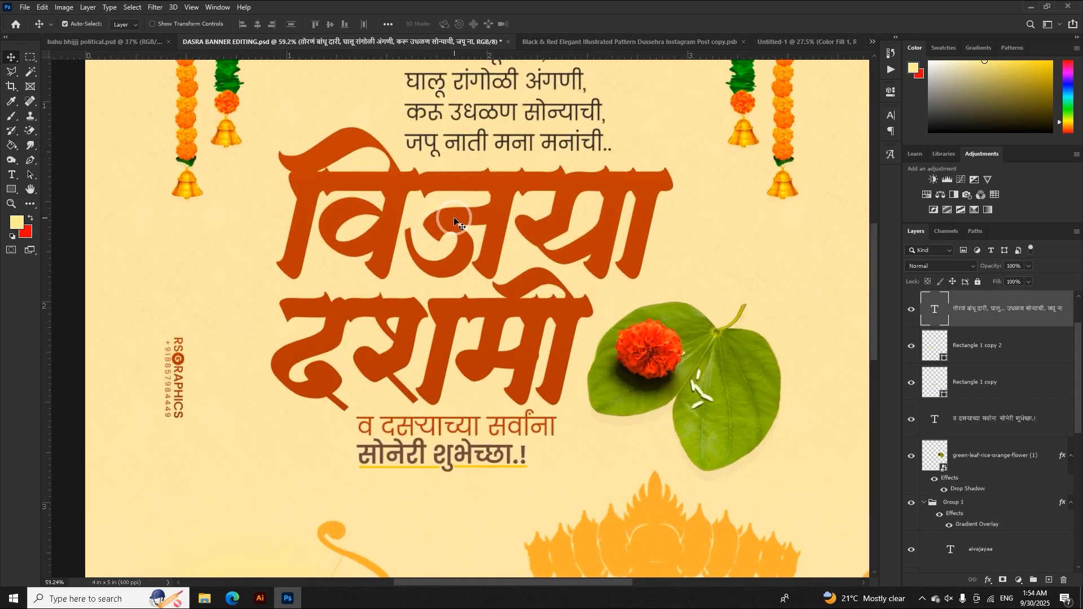
{"action": "double_click", "coordinate": [454, 216]}
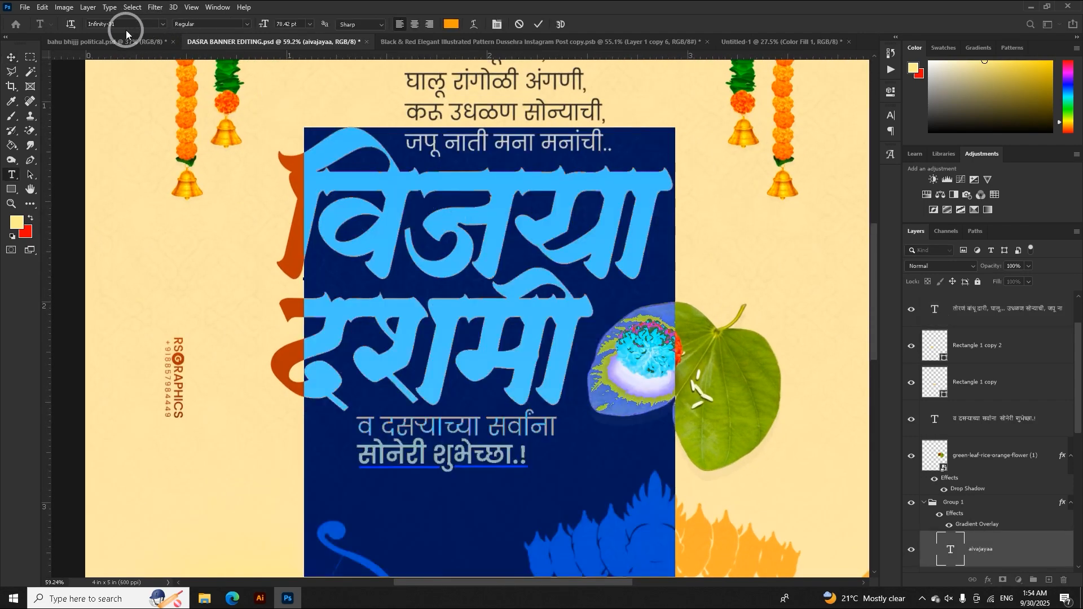
{"action": "left_click", "coordinate": [535, 31]}
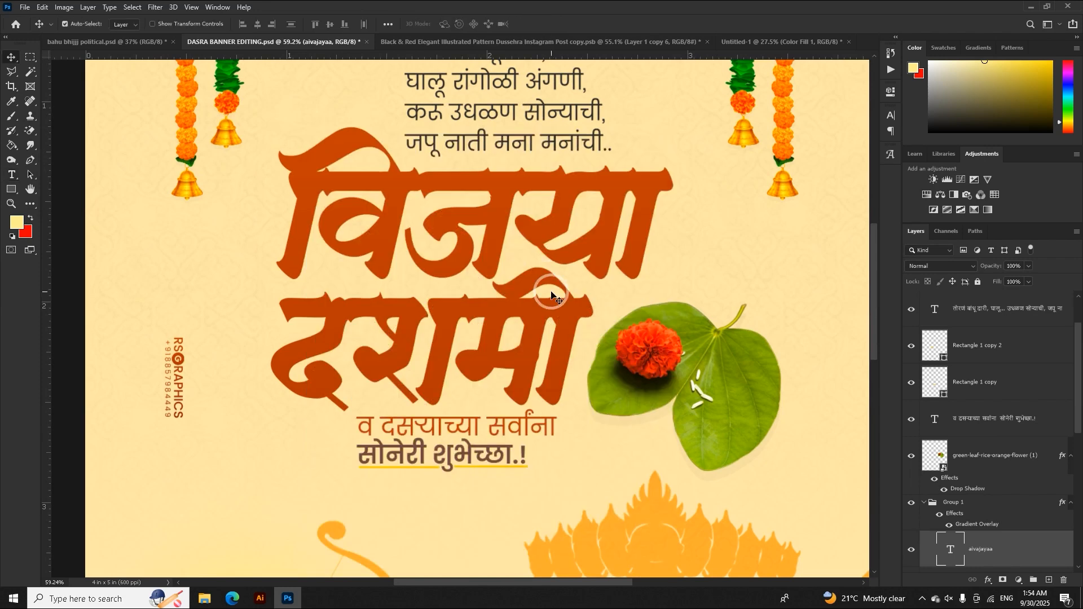
{"action": "key", "text": "v"}
Compare the font and weight settings of the two lines in the greeting below the title
{"action": "scroll", "coordinate": [544, 304], "scroll_direction": "down", "scroll_amount": 2}
{"action": "left_click_drag", "start_coordinate": [451, 434], "coordinate": [489, 449]}
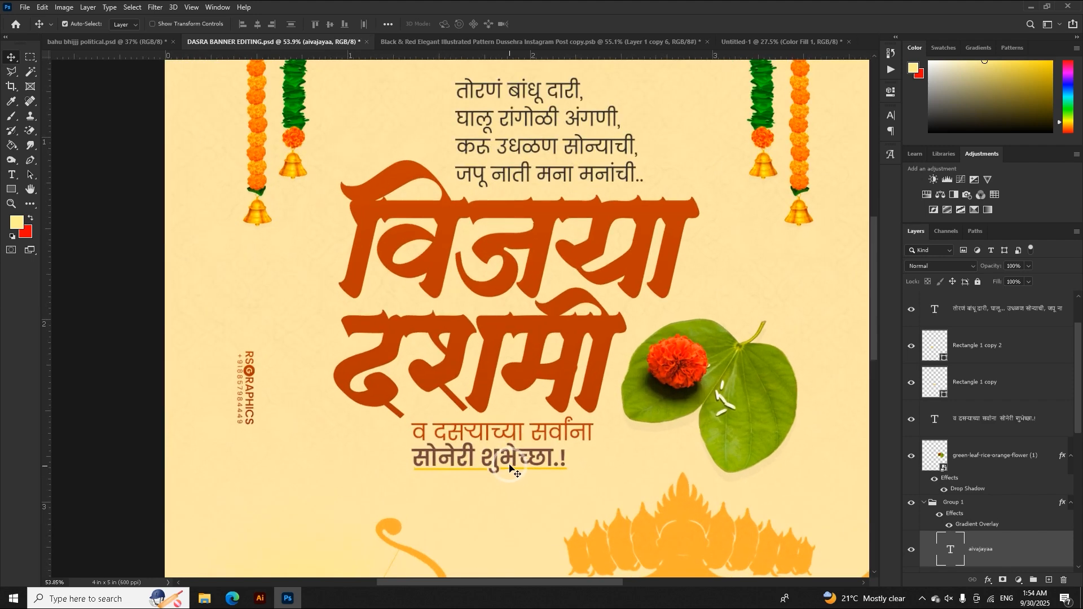
{"action": "scroll", "coordinate": [513, 471], "scroll_direction": "up", "scroll_amount": 1}
{"action": "double_click", "coordinate": [515, 434]}
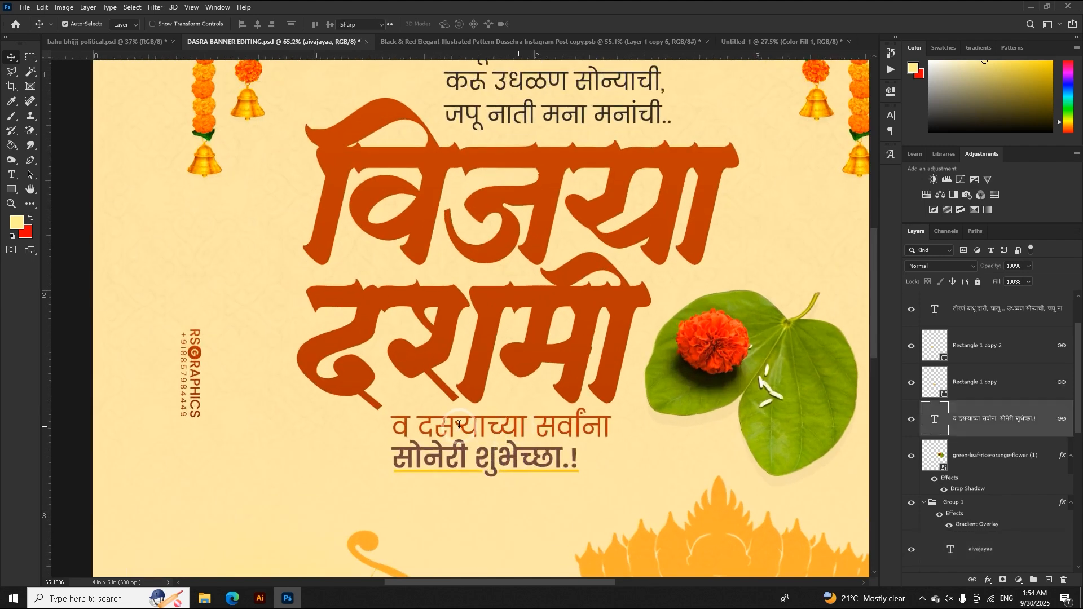
{"action": "left_click_drag", "start_coordinate": [393, 424], "coordinate": [621, 421]}
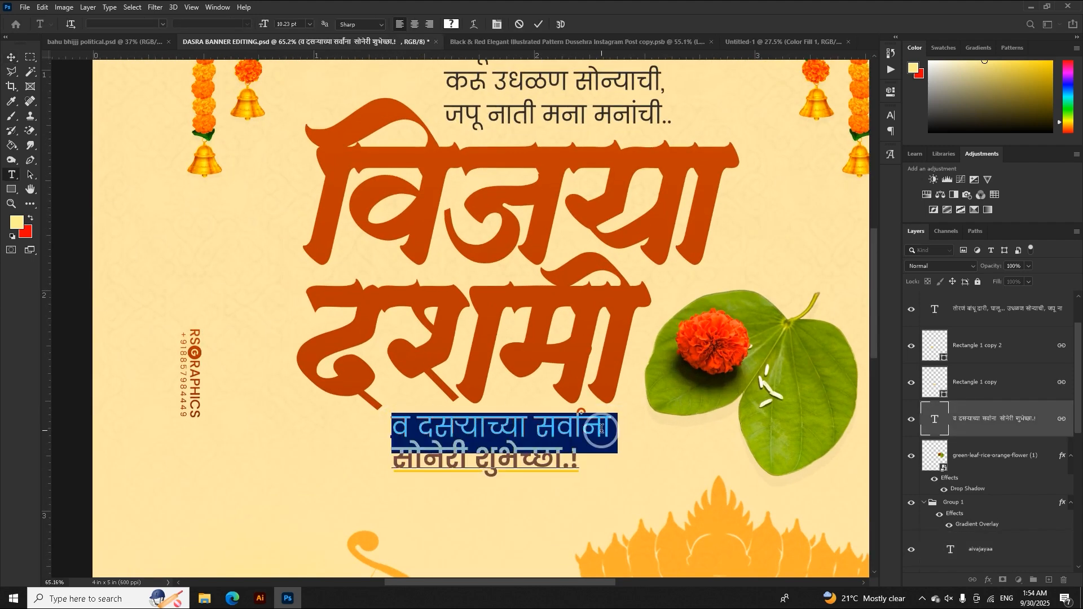
{"action": "double_click", "coordinate": [417, 416]}
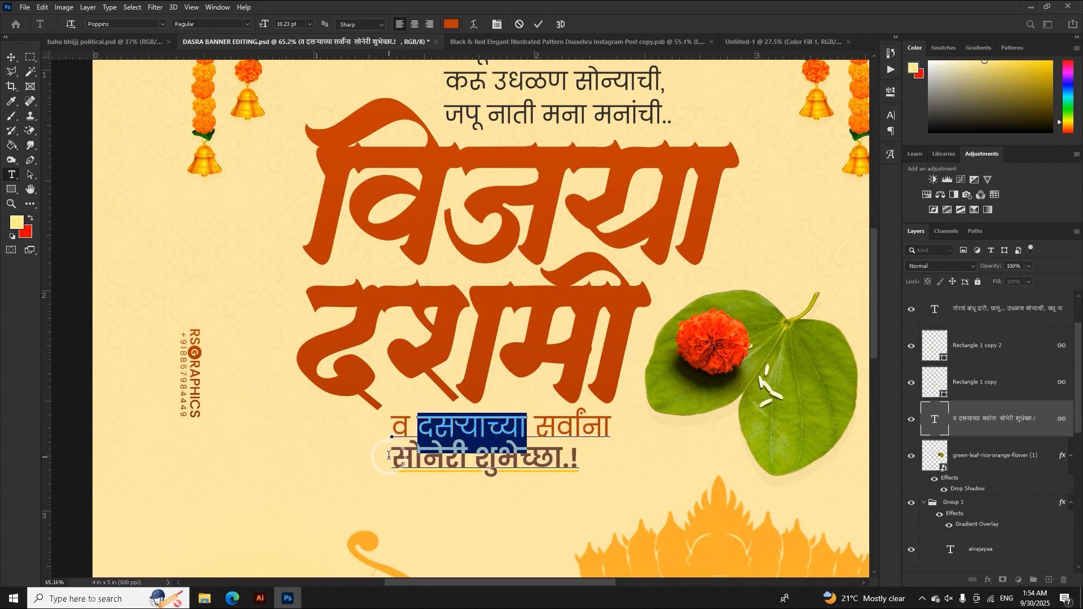
{"action": "left_click_drag", "start_coordinate": [393, 457], "coordinate": [591, 458]}
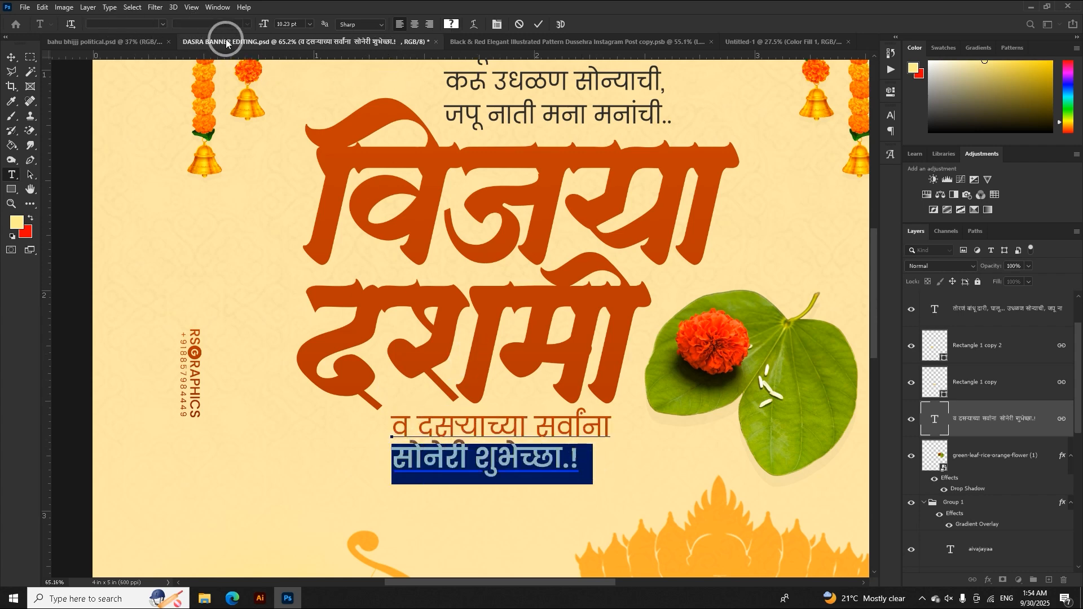
{"action": "left_click_drag", "start_coordinate": [393, 460], "coordinate": [467, 459]}
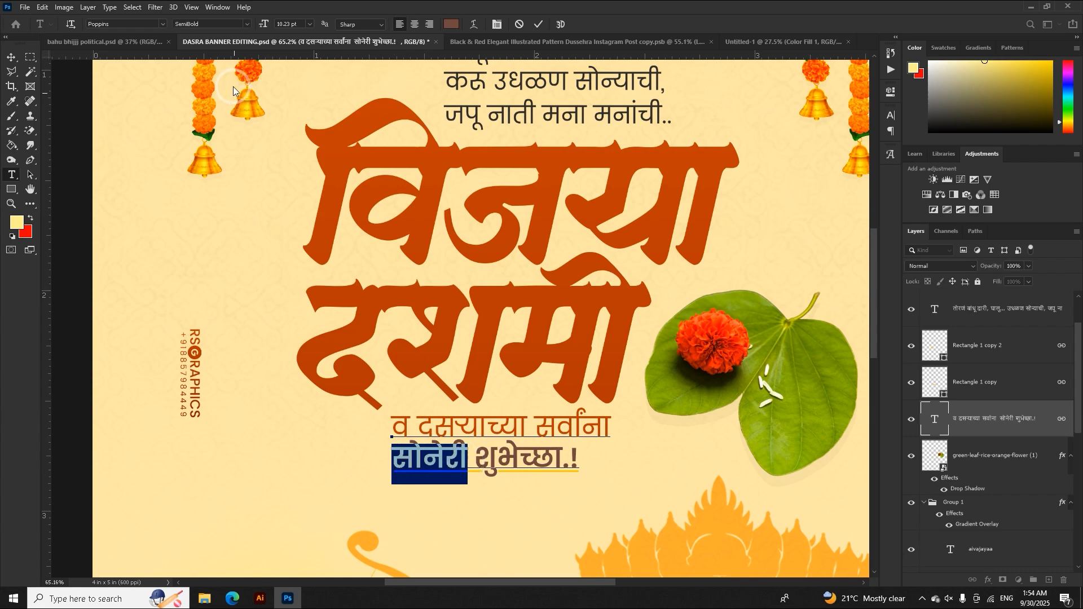
{"action": "left_click", "coordinate": [539, 24]}
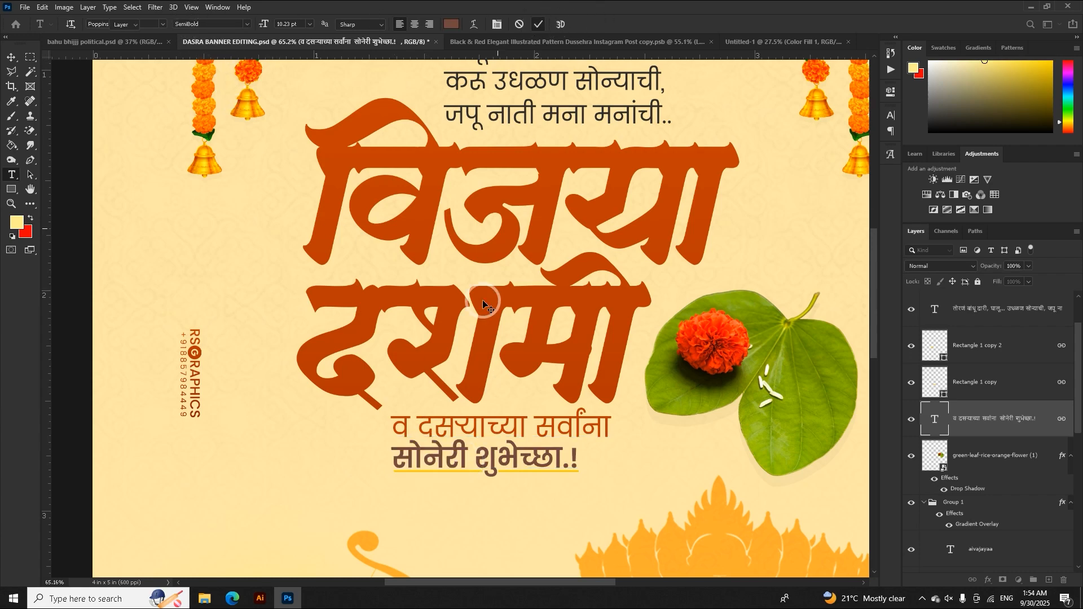
{"action": "key", "text": "ctrl+0"}
{"action": "key", "text": "v"}
Examine the Gradient Overlay settings on the title's Group 1 and browse the gradient presets
{"action": "left_click", "coordinate": [474, 222]}
{"action": "scroll", "coordinate": [406, 243], "scroll_direction": "up", "scroll_amount": 3}
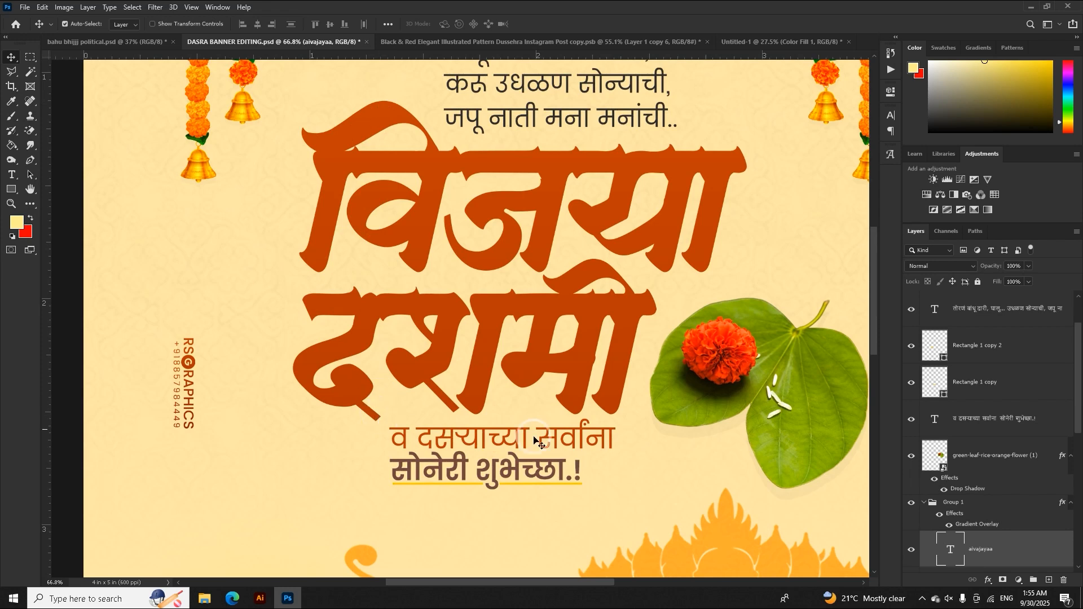
{"action": "scroll", "coordinate": [945, 494], "scroll_direction": "down", "scroll_amount": 1}
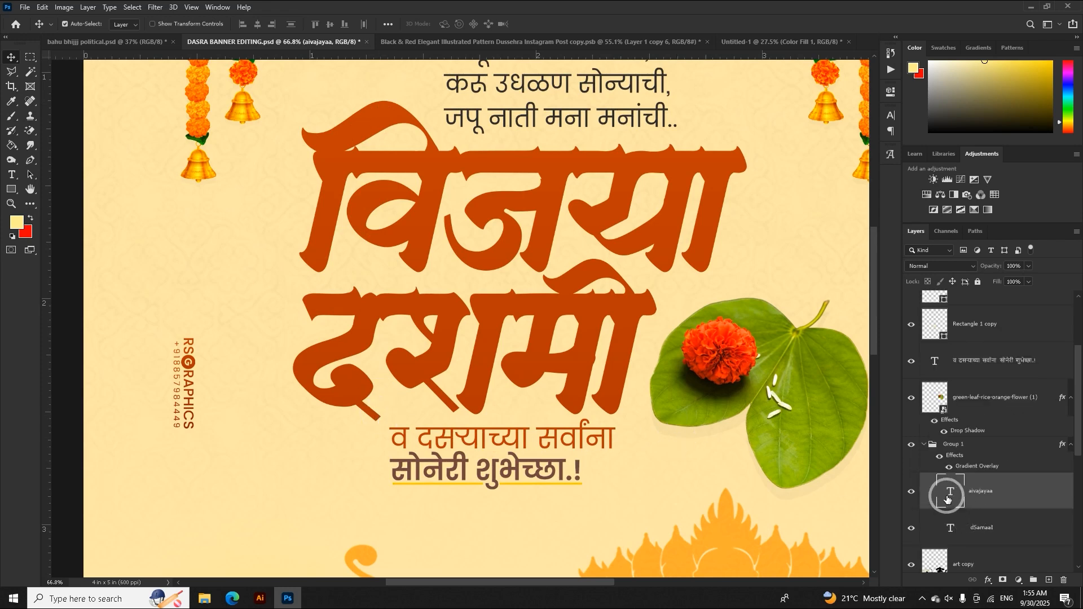
{"action": "double_click", "coordinate": [963, 472]}
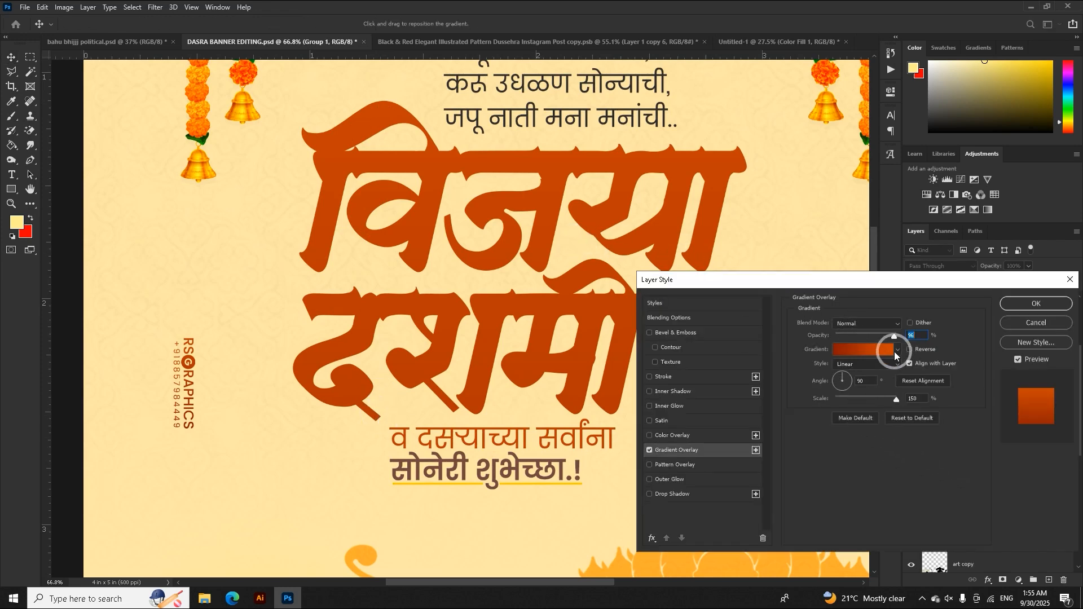
{"action": "left_click", "coordinate": [897, 351]}
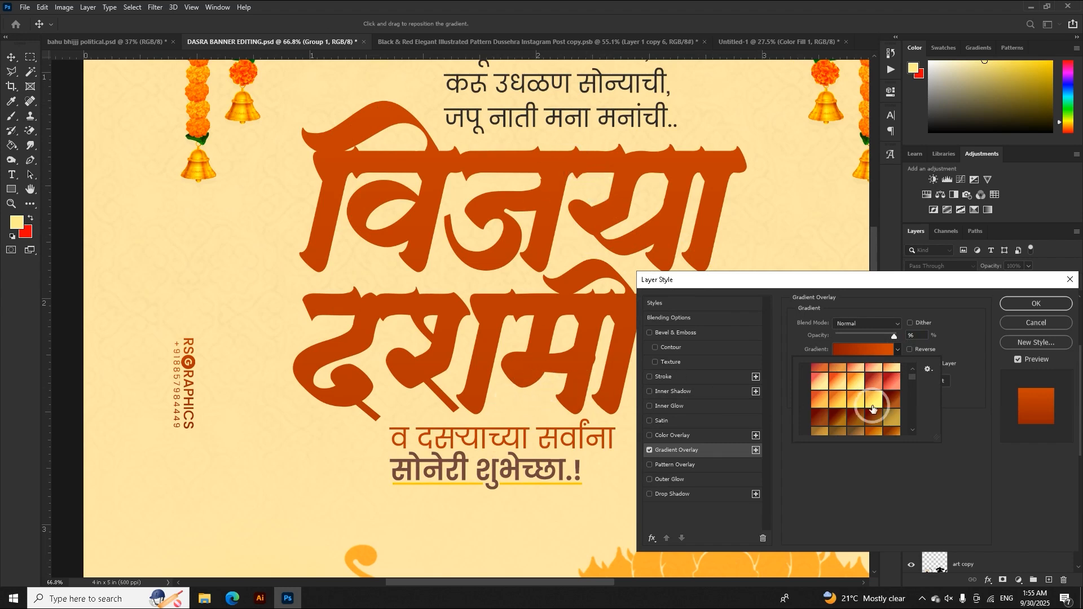
{"action": "scroll", "coordinate": [869, 412], "scroll_direction": "down", "scroll_amount": 4}
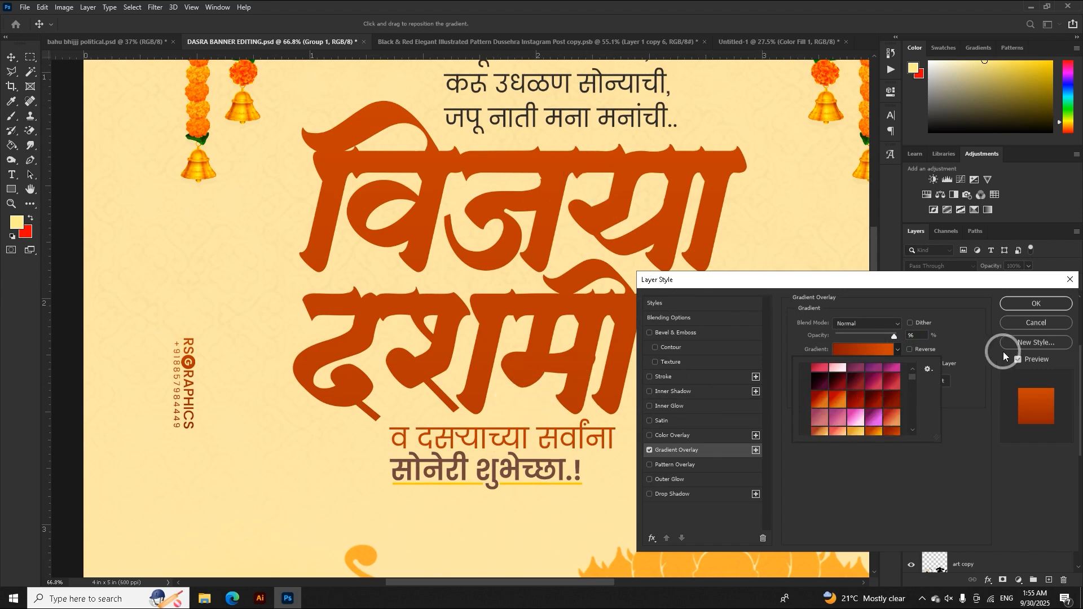
{"action": "left_click", "coordinate": [1016, 303]}
Switch to Illustrator and look through the sheet of 88 vector pattern brushes
{"action": "scroll", "coordinate": [311, 490], "scroll_direction": "down", "scroll_amount": 5}
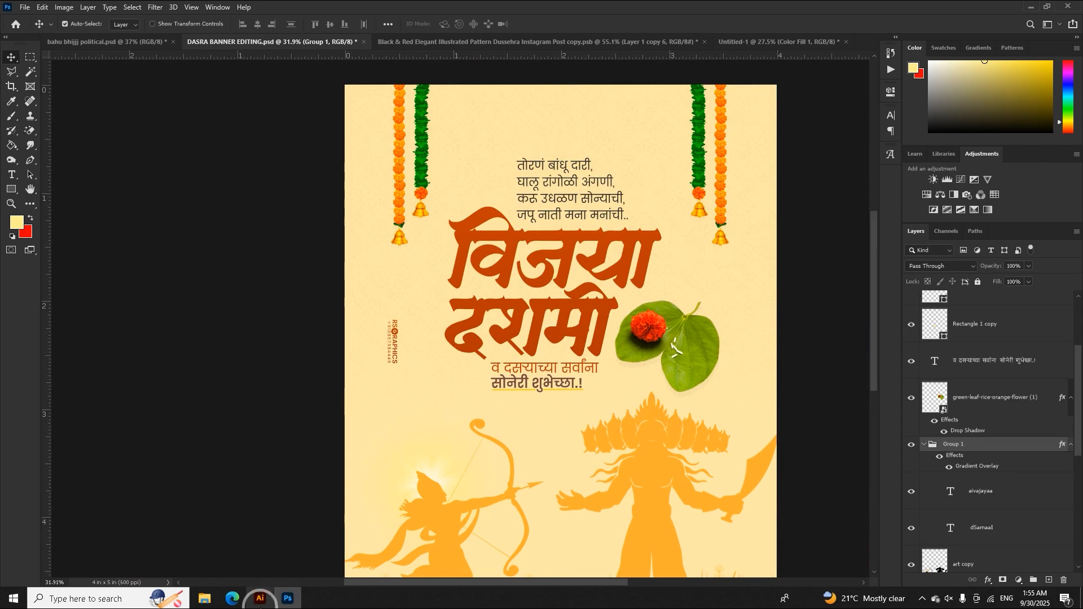
{"action": "left_click", "coordinate": [260, 598]}
{"action": "scroll", "coordinate": [653, 240], "scroll_direction": "up", "scroll_amount": 3}
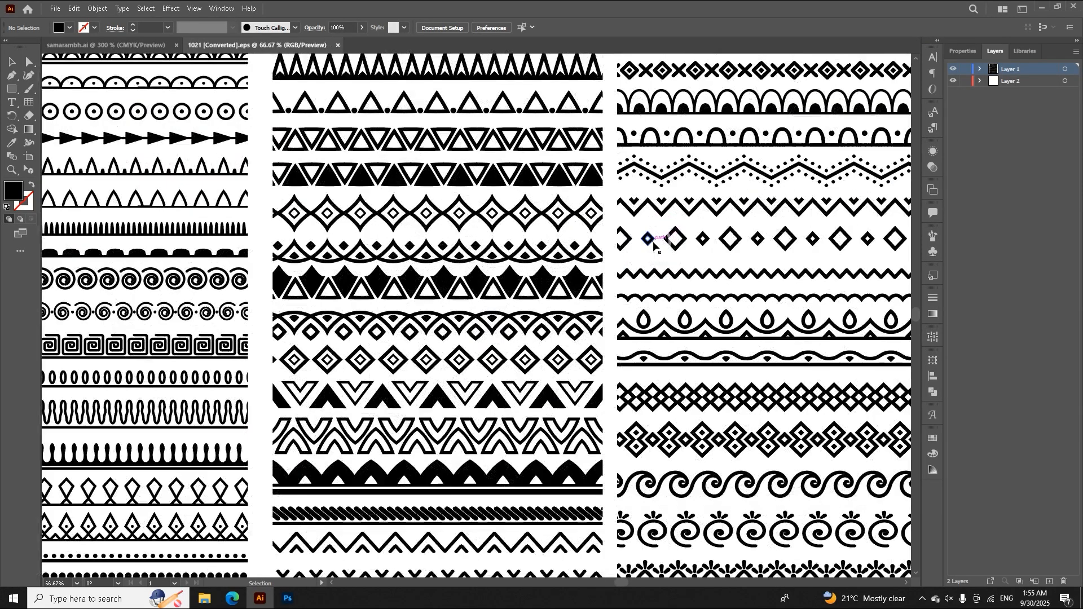
{"action": "left_click_drag", "start_coordinate": [510, 144], "coordinate": [592, 461]}
{"action": "scroll", "coordinate": [481, 318], "scroll_direction": "down", "scroll_amount": 3}
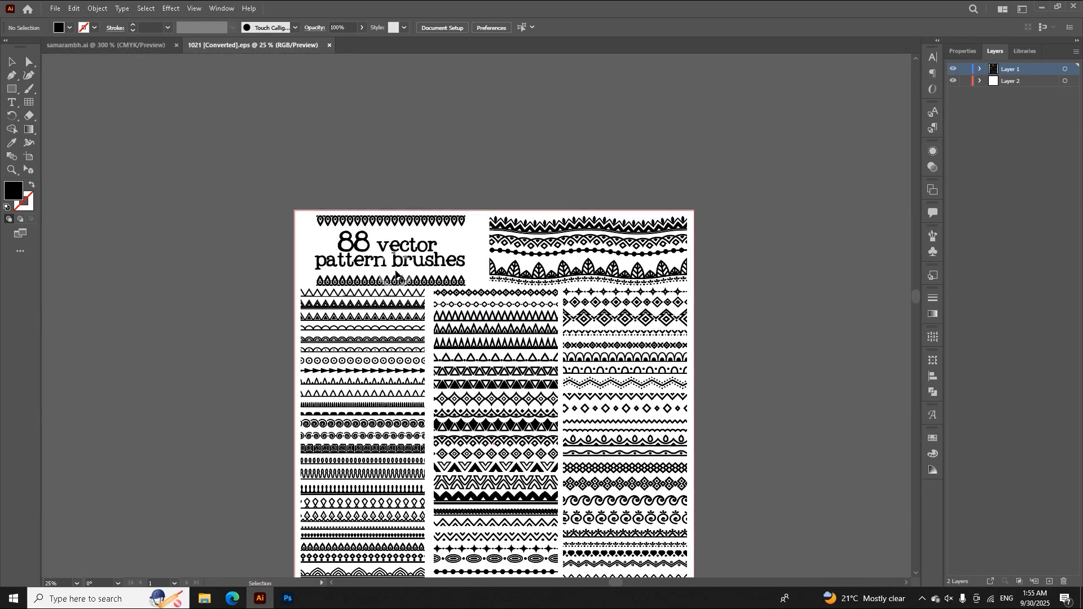
{"action": "scroll", "coordinate": [396, 276], "scroll_direction": "down", "scroll_amount": 1}
{"action": "scroll", "coordinate": [336, 457], "scroll_direction": "up", "scroll_amount": 3}
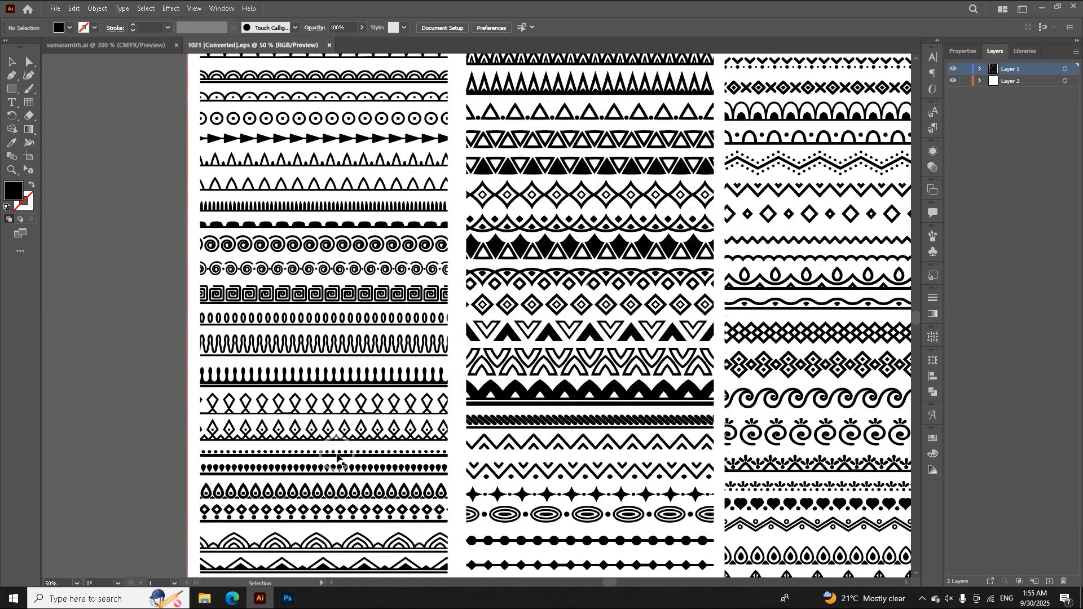
{"action": "scroll", "coordinate": [230, 342], "scroll_direction": "down", "scroll_amount": 1}
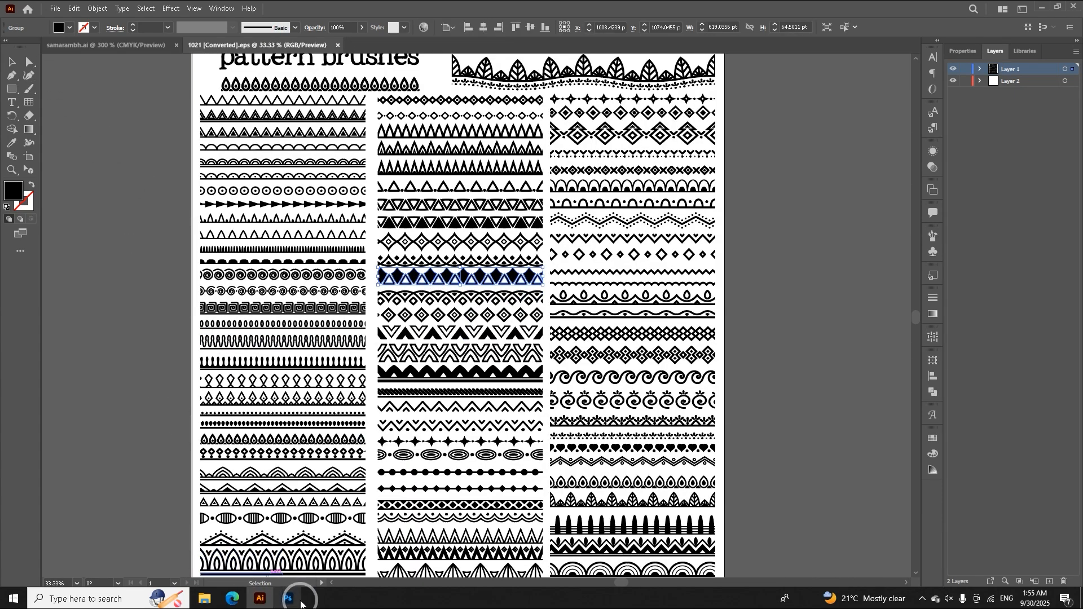
Return to Photoshop and copy the verse, both title words, the greeting and its underline rectangles into the Untitled-1 document
{"action": "left_click", "coordinate": [288, 600]}
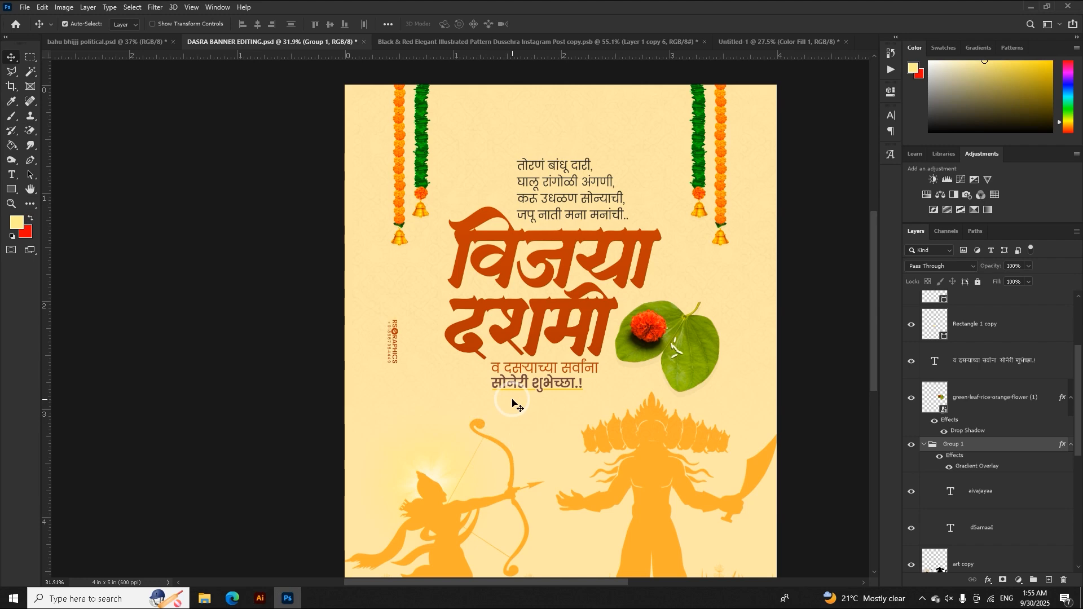
{"action": "scroll", "coordinate": [513, 399], "scroll_direction": "down", "scroll_amount": 2}
{"action": "left_click", "coordinate": [753, 299]}
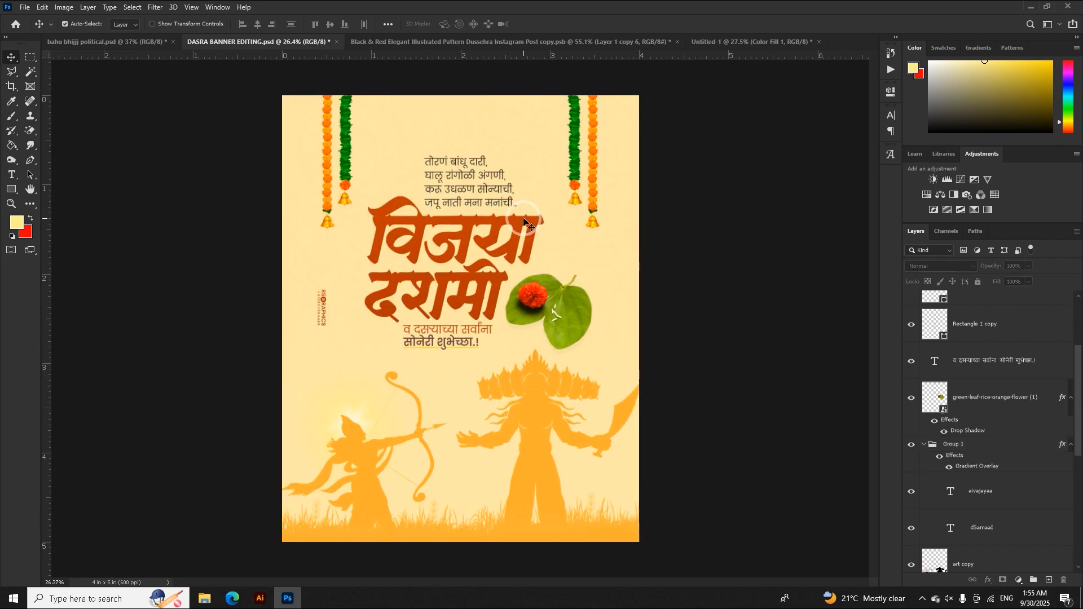
{"action": "left_click", "coordinate": [524, 222]}
{"action": "left_click", "coordinate": [462, 286], "text": "shift"}
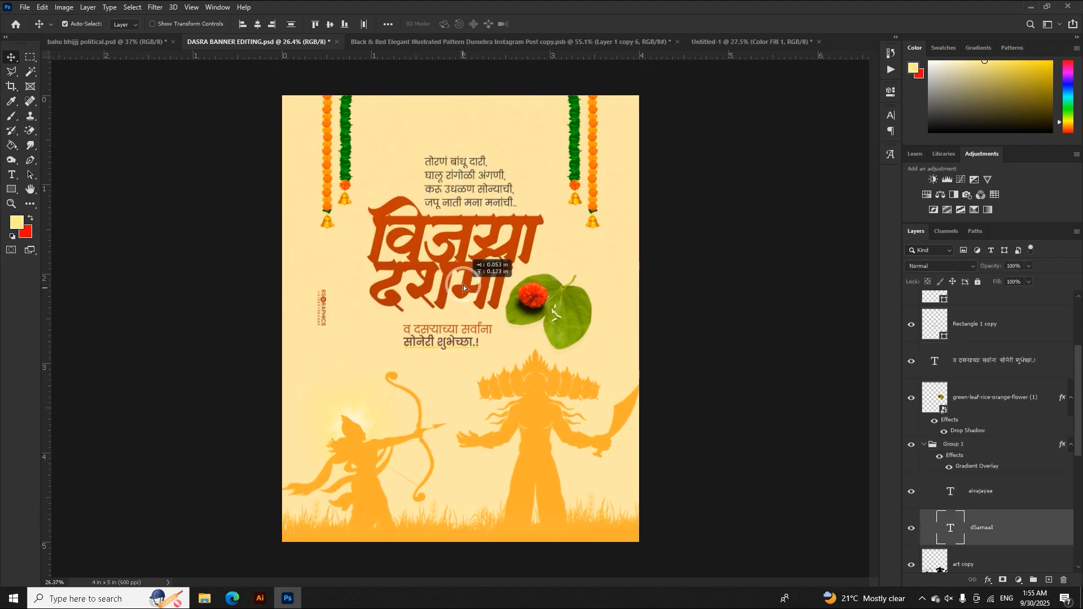
{"action": "scroll", "coordinate": [464, 274], "scroll_direction": "up", "scroll_amount": 2}
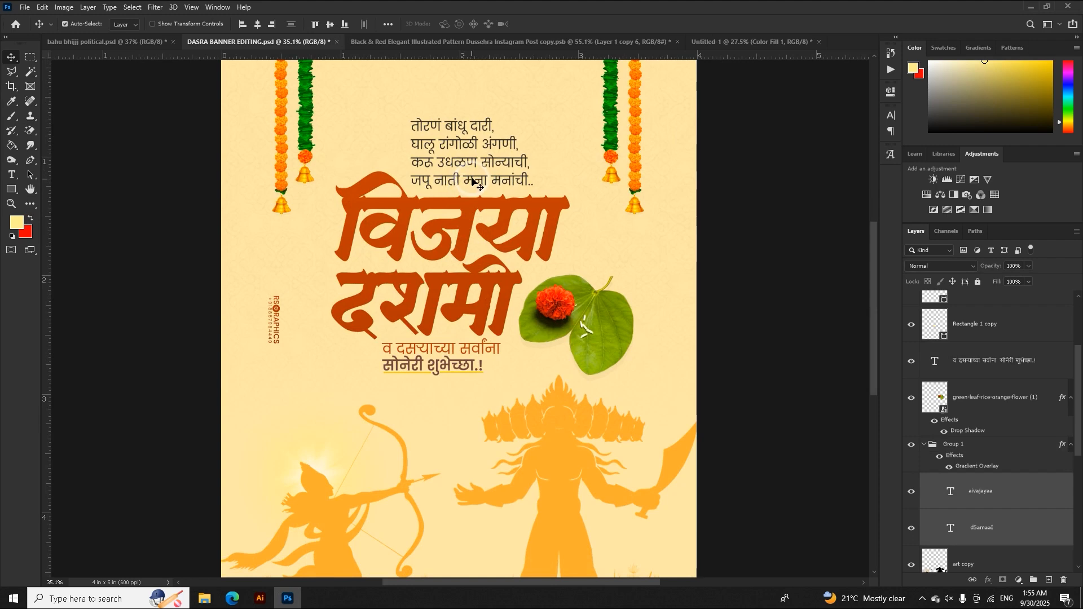
{"action": "left_click_drag", "start_coordinate": [454, 345], "coordinate": [572, 174]}
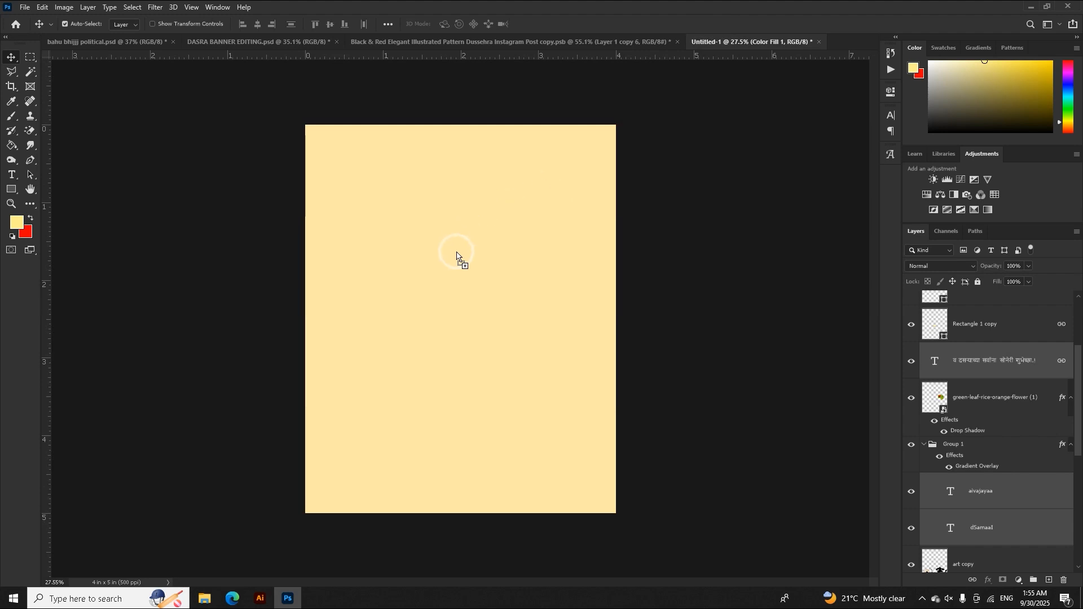
{"action": "left_click_drag", "start_coordinate": [457, 257], "coordinate": [475, 235]}
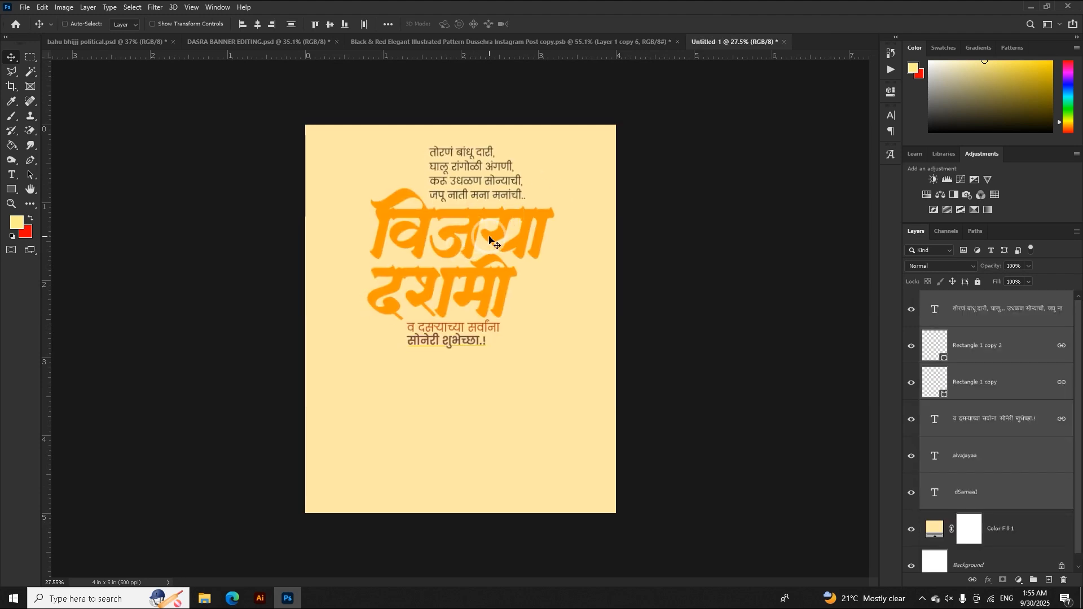
Scale the two title words विजया and दशमी down slightly together in Untitled-1
{"action": "key", "text": "ctrl+t"}
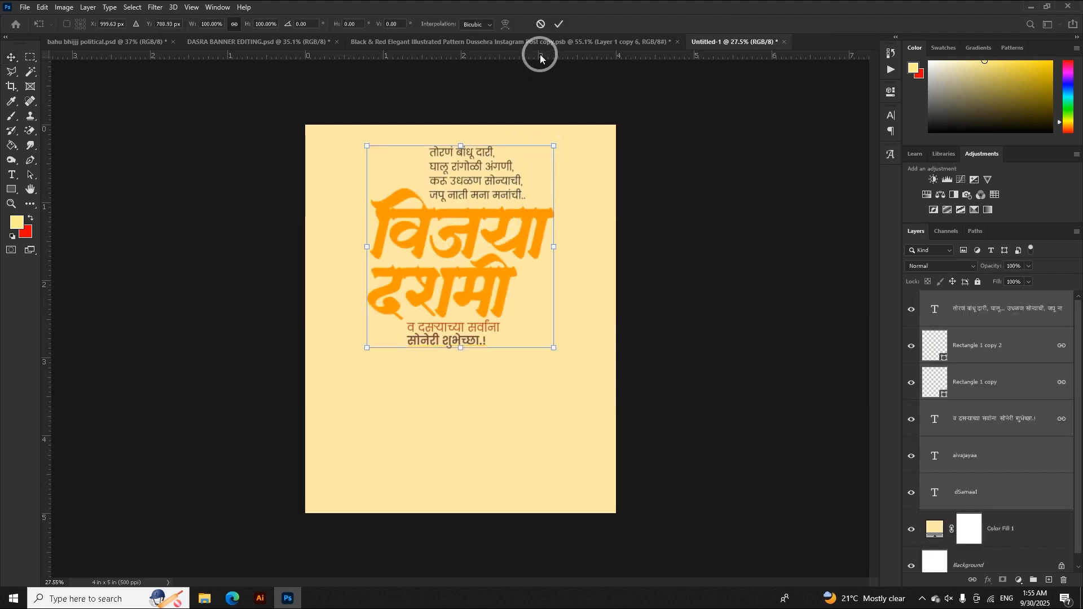
{"action": "left_click", "coordinate": [565, 68]}
{"action": "left_click", "coordinate": [536, 219]}
{"action": "left_click", "coordinate": [502, 278], "text": "shift"}
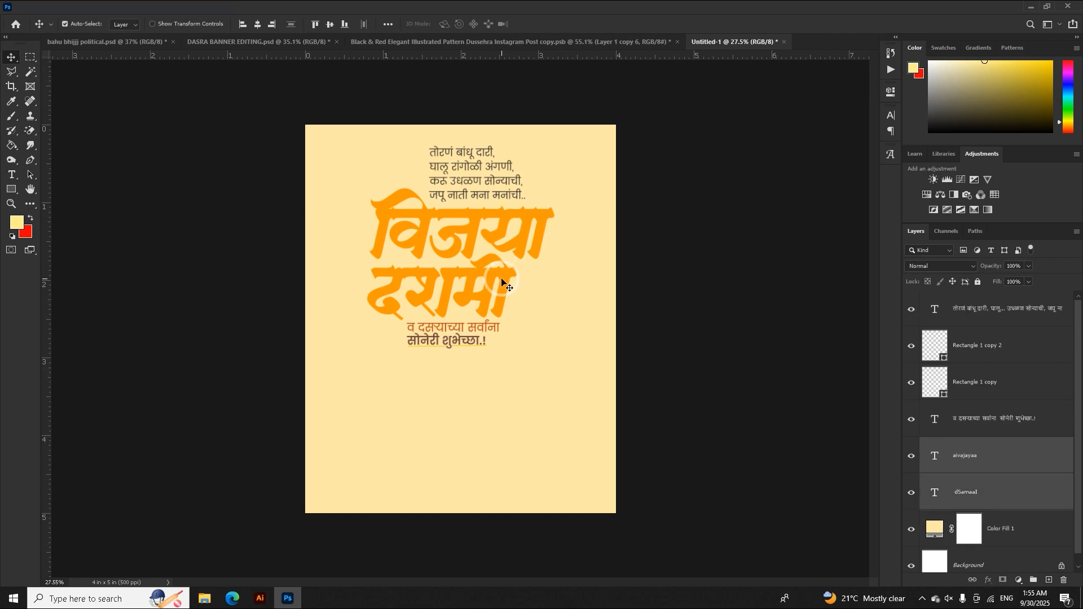
{"action": "key", "text": "ctrl+t"}
{"action": "left_click_drag", "start_coordinate": [558, 258], "coordinate": [541, 253]}
{"action": "left_click", "coordinate": [560, 25]}
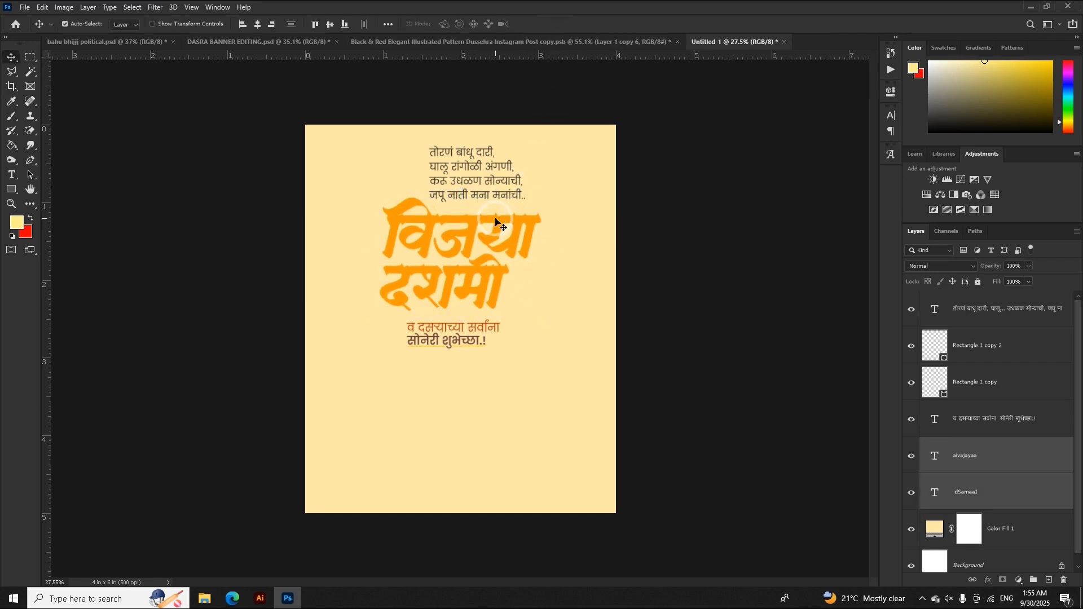
Shift the two title words slightly up towards the verse and link their layers together
{"action": "left_click_drag", "start_coordinate": [496, 223], "coordinate": [489, 214]}
{"action": "left_click", "coordinate": [974, 581]}
{"action": "scroll", "coordinate": [476, 213], "scroll_direction": "up", "scroll_amount": 3, "text": "alt"}
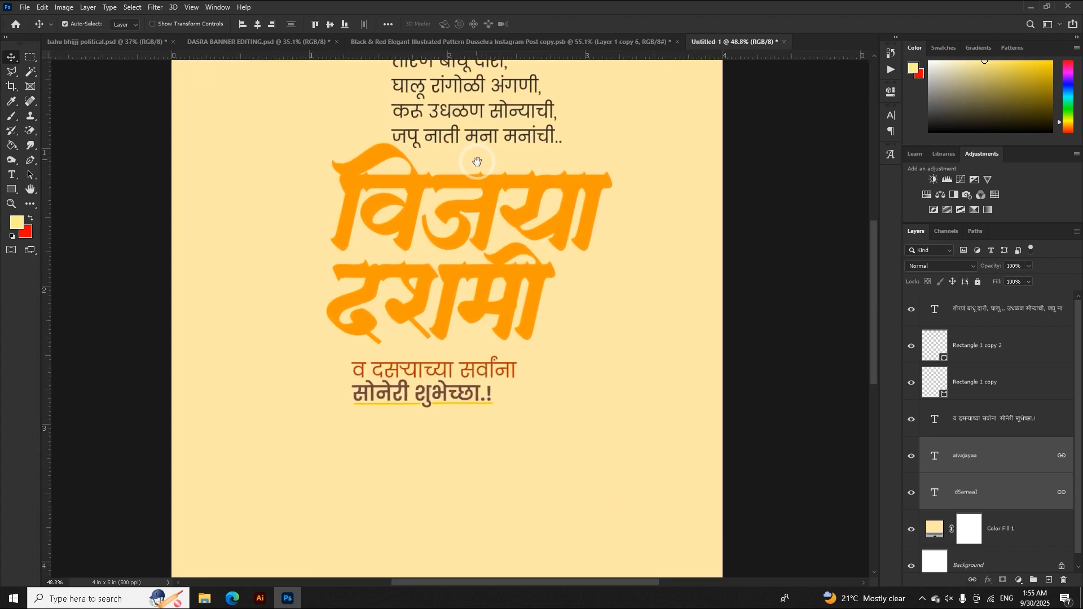
Unlink the title words विजया and दशमी, shift them about 0.18 in right and 0.07 in up, and link them again
{"action": "scroll", "coordinate": [520, 259], "scroll_direction": "up", "scroll_amount": 3, "text": "alt"}
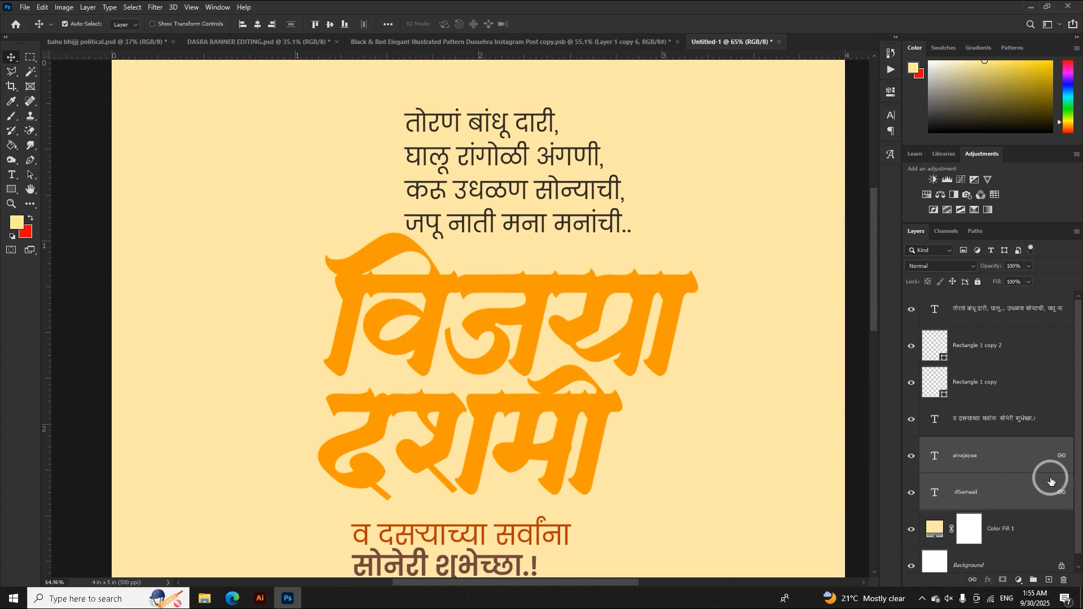
{"action": "left_click", "coordinate": [971, 579]}
{"action": "left_click_drag", "start_coordinate": [610, 338], "coordinate": [650, 324]}
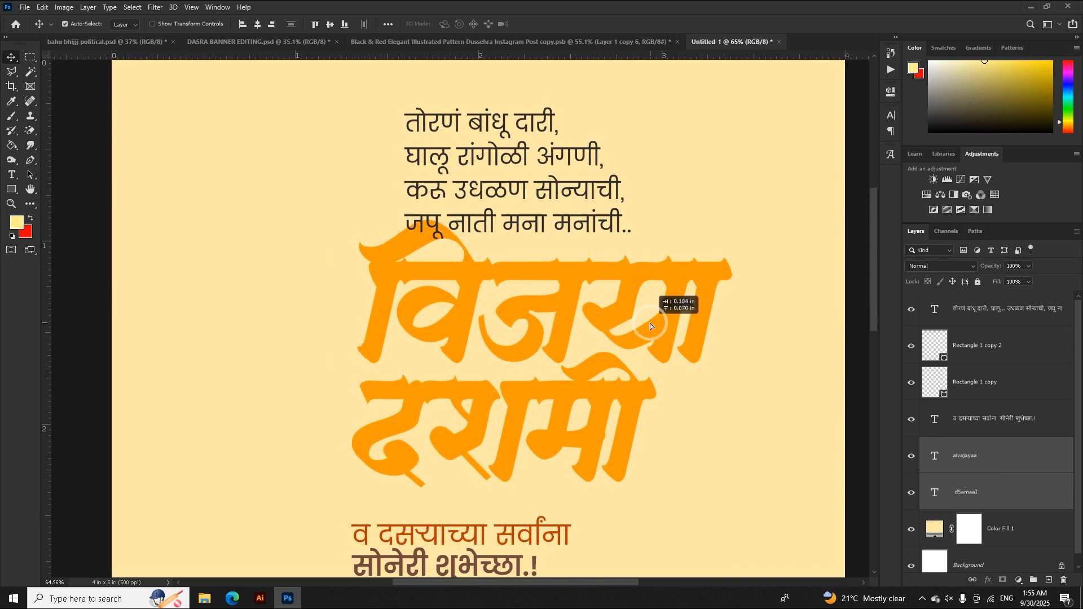
{"action": "left_click", "coordinate": [973, 580]}
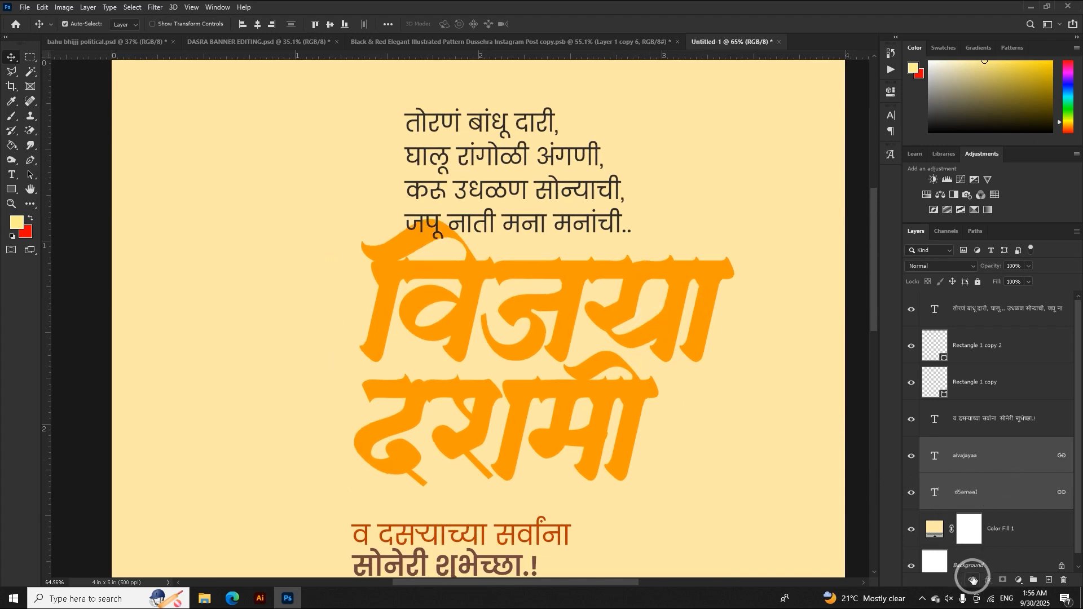
Try moving the word विजया to the left separately from दशमी, undoing each move
{"action": "left_click", "coordinate": [807, 437]}
{"action": "left_click_drag", "start_coordinate": [688, 357], "coordinate": [383, 306]}
{"action": "key", "text": "ctrl+z"}
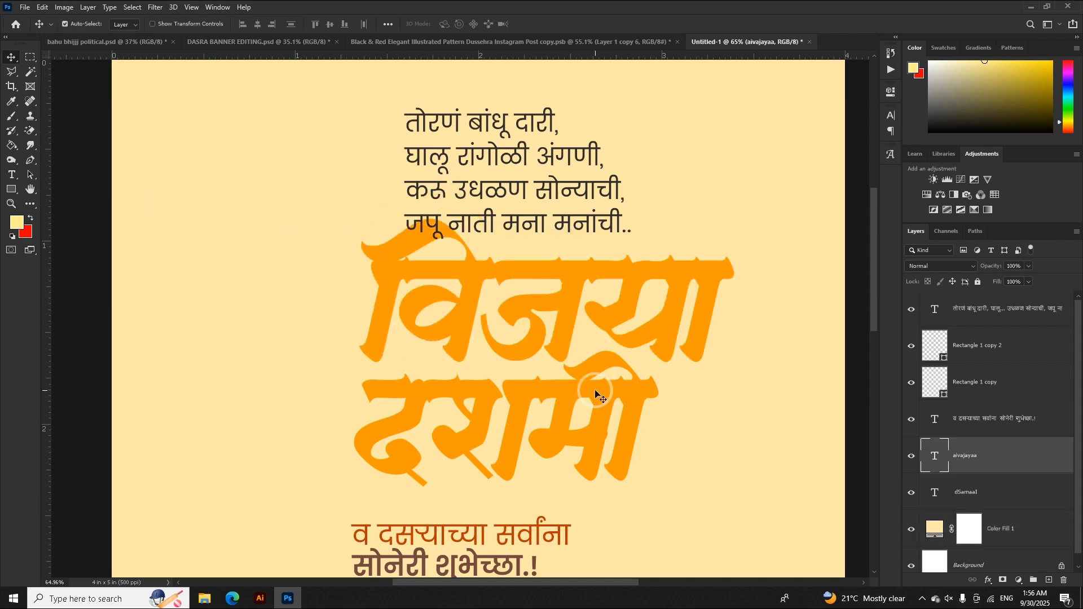
{"action": "left_click_drag", "start_coordinate": [556, 302], "coordinate": [381, 310]}
{"action": "key", "text": "ctrl+z"}
{"action": "scroll", "coordinate": [397, 348], "scroll_direction": "down", "scroll_amount": 2}
{"action": "left_click_drag", "start_coordinate": [510, 348], "coordinate": [420, 351]}
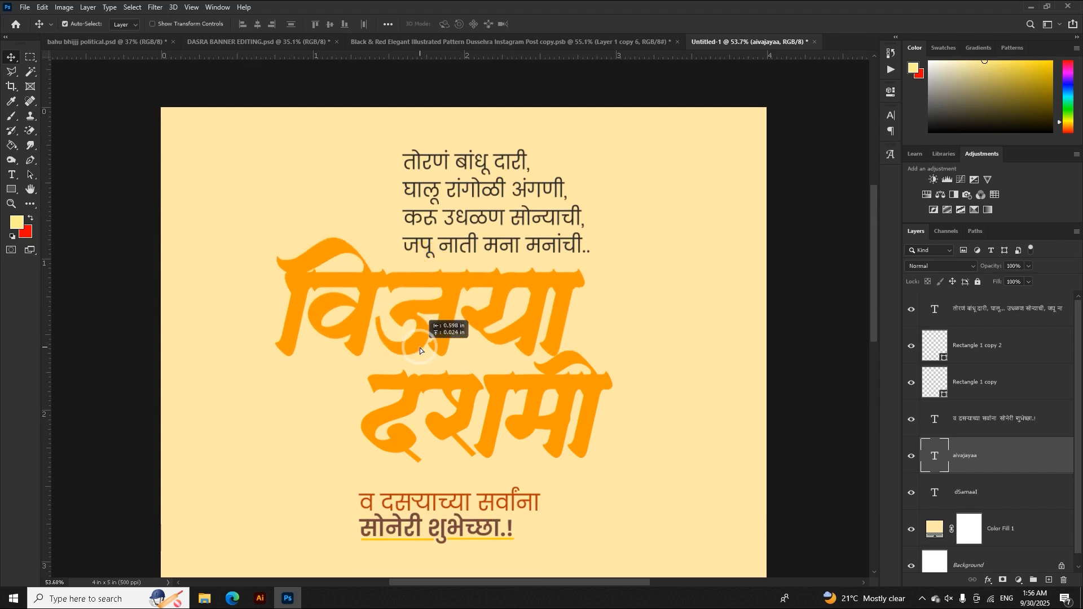
{"action": "key", "text": "ctrl+z"}
Link विजया and दशमी together again and shift them down and left between the verse and the greeting
{"action": "left_click", "coordinate": [509, 386], "text": "ctrl+shift"}
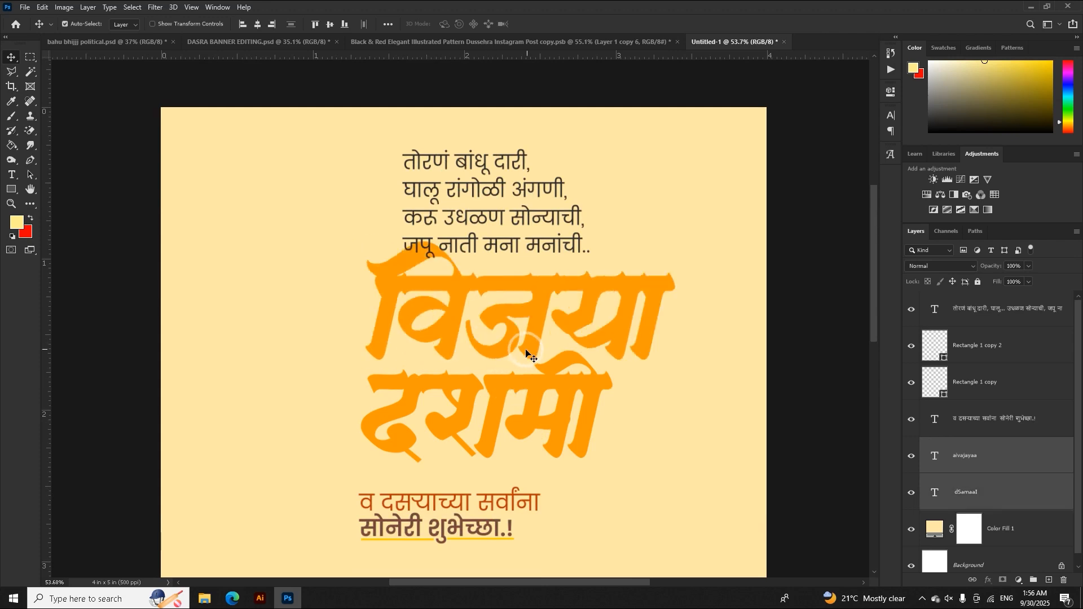
{"action": "mouse_move", "coordinate": [519, 350]}
{"action": "left_mouse_down"}
{"action": "mouse_move", "coordinate": [464, 354]}
{"action": "mouse_move", "coordinate": [517, 356]}
{"action": "left_mouse_up"}
{"action": "scroll", "coordinate": [671, 339], "scroll_direction": "down", "scroll_amount": 2}
{"action": "left_click_drag", "start_coordinate": [561, 314], "coordinate": [520, 316]}
{"action": "scroll", "coordinate": [517, 235], "scroll_direction": "up", "scroll_amount": 2}
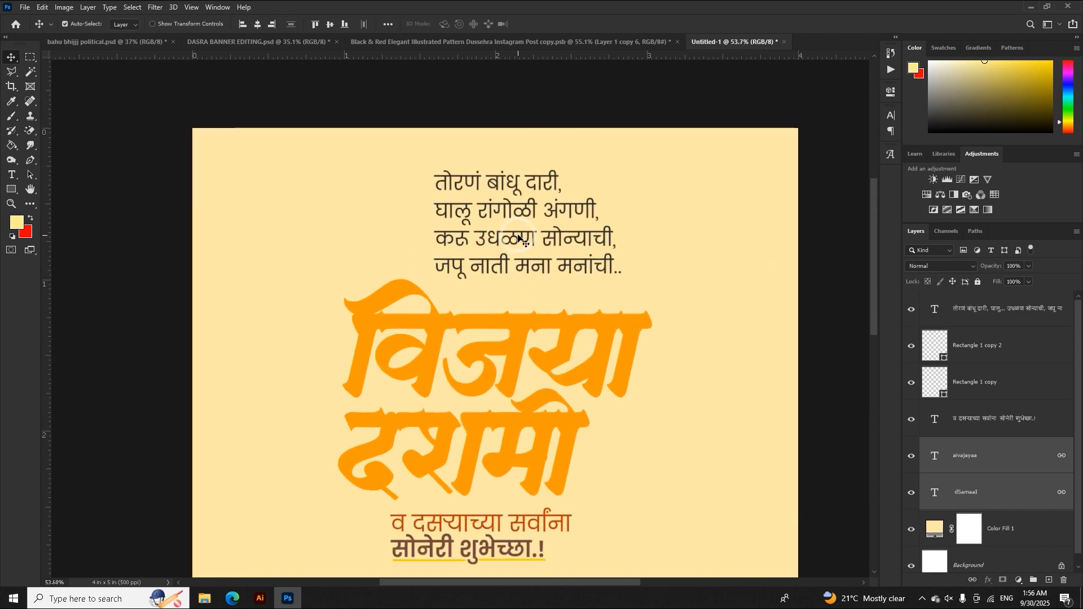
Bring the verse down to the title and nudge the title words and the greeting slightly right to form one compact text block
{"action": "left_click_drag", "start_coordinate": [520, 241], "coordinate": [573, 190]}
{"action": "mouse_move", "coordinate": [546, 433]}
{"action": "left_mouse_down"}
{"action": "mouse_move", "coordinate": [509, 428]}
{"action": "mouse_move", "coordinate": [532, 428]}
{"action": "left_mouse_up"}
{"action": "key", "text": "ctrl+minus"}
{"action": "key", "text": "ctrl+minus"}
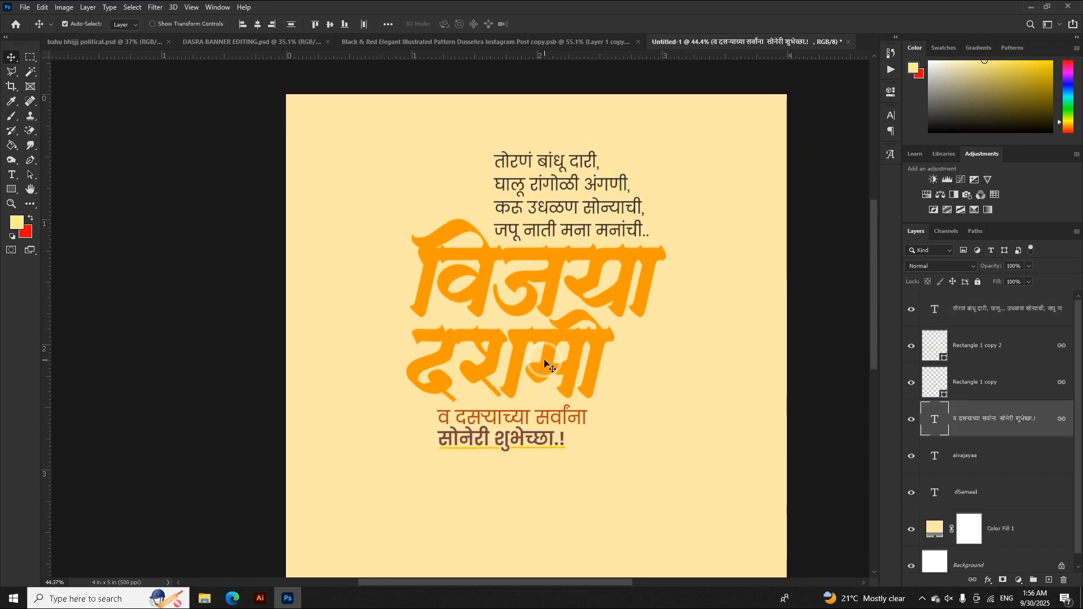
{"action": "left_click_drag", "start_coordinate": [481, 202], "coordinate": [487, 204]}
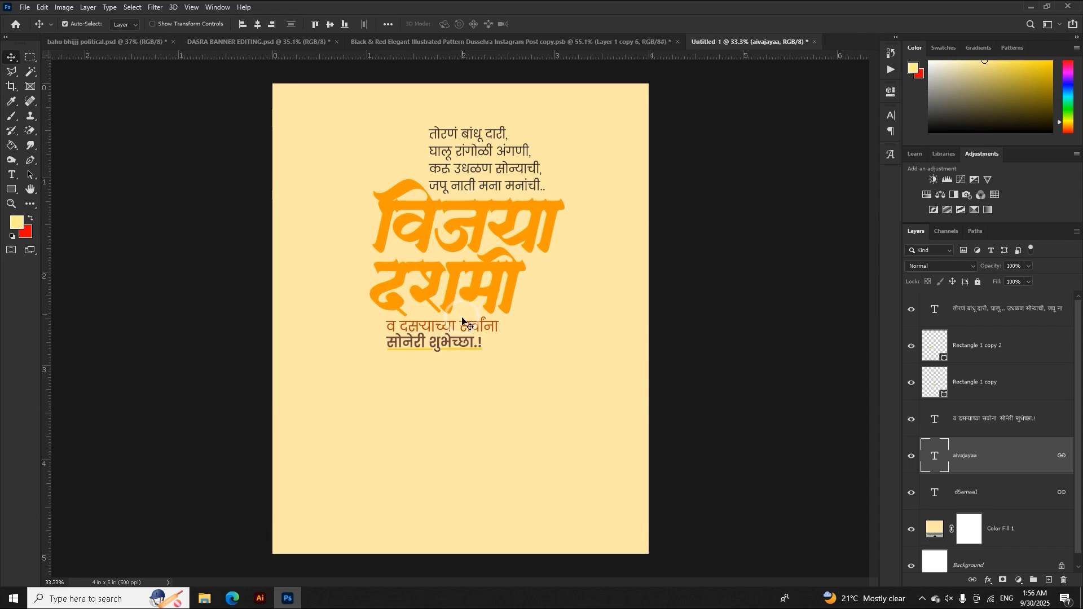
{"action": "mouse_move", "coordinate": [459, 327]}
{"action": "left_mouse_down"}
{"action": "mouse_move", "coordinate": [491, 328]}
{"action": "mouse_move", "coordinate": [479, 324]}
{"action": "left_mouse_up"}
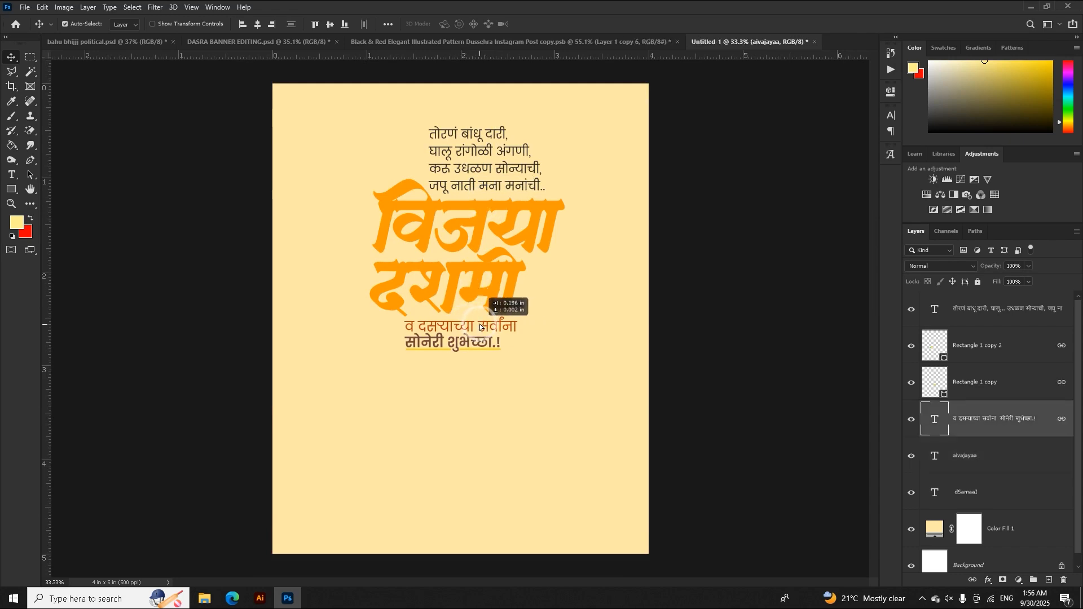
{"action": "left_click", "coordinate": [474, 290]}
Copy the right-hand pair of hanging flower garlands from DASRA BANNER EDITING.psd to the upper right corner of the Untitled-1 banner
{"action": "left_click", "coordinate": [165, 40]}
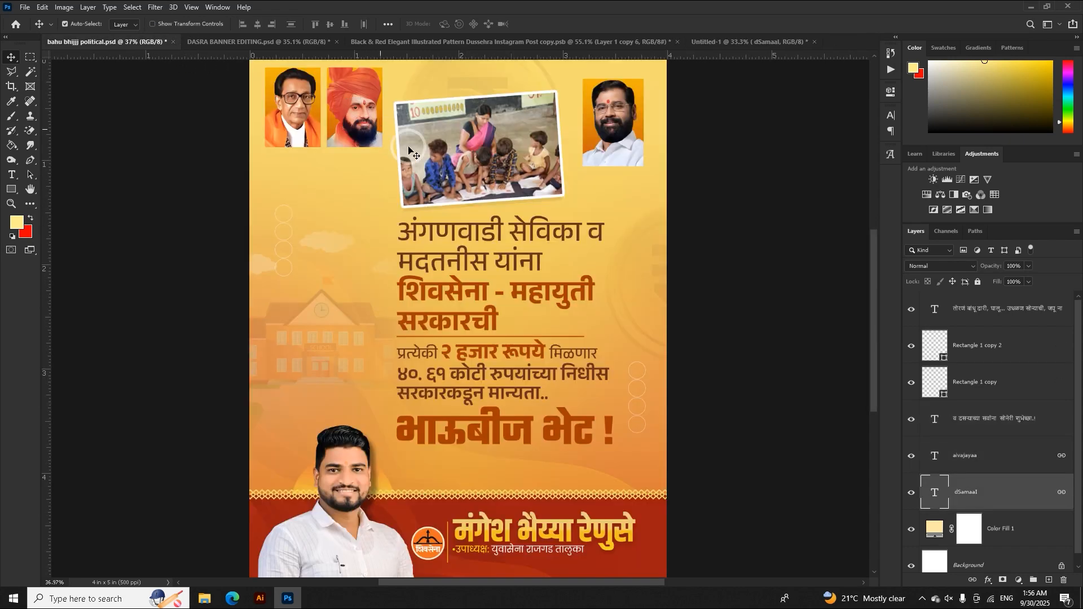
{"action": "left_click", "coordinate": [325, 46]}
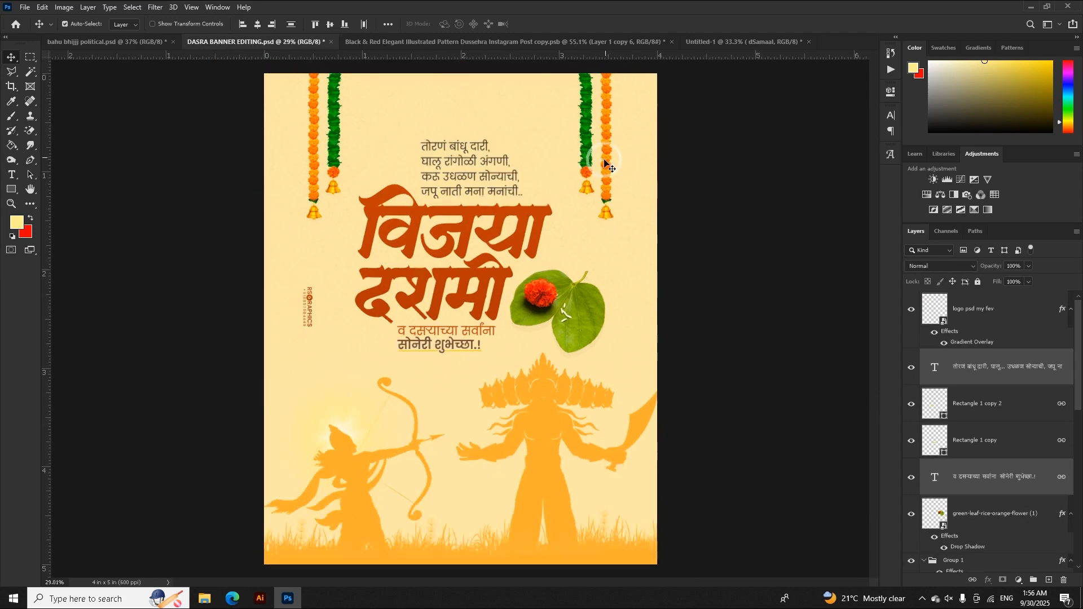
{"action": "mouse_move", "coordinate": [588, 167]}
{"action": "left_mouse_down"}
{"action": "mouse_move", "coordinate": [632, 101]}
{"action": "mouse_move", "coordinate": [705, 45]}
{"action": "mouse_move", "coordinate": [588, 152]}
{"action": "left_mouse_up"}
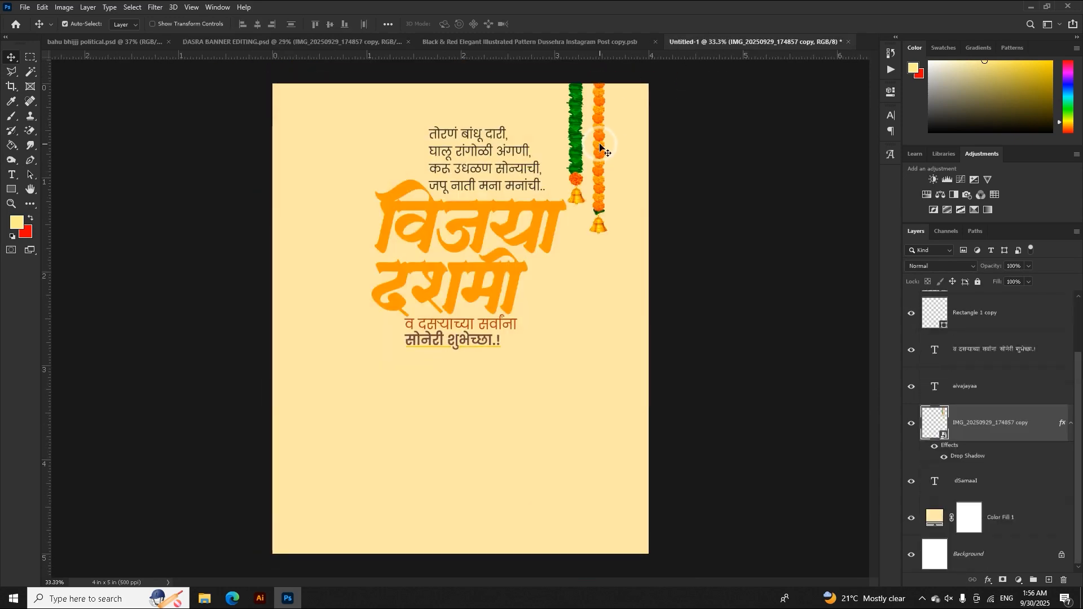
{"action": "scroll", "coordinate": [600, 148], "scroll_direction": "up", "scroll_amount": 10}
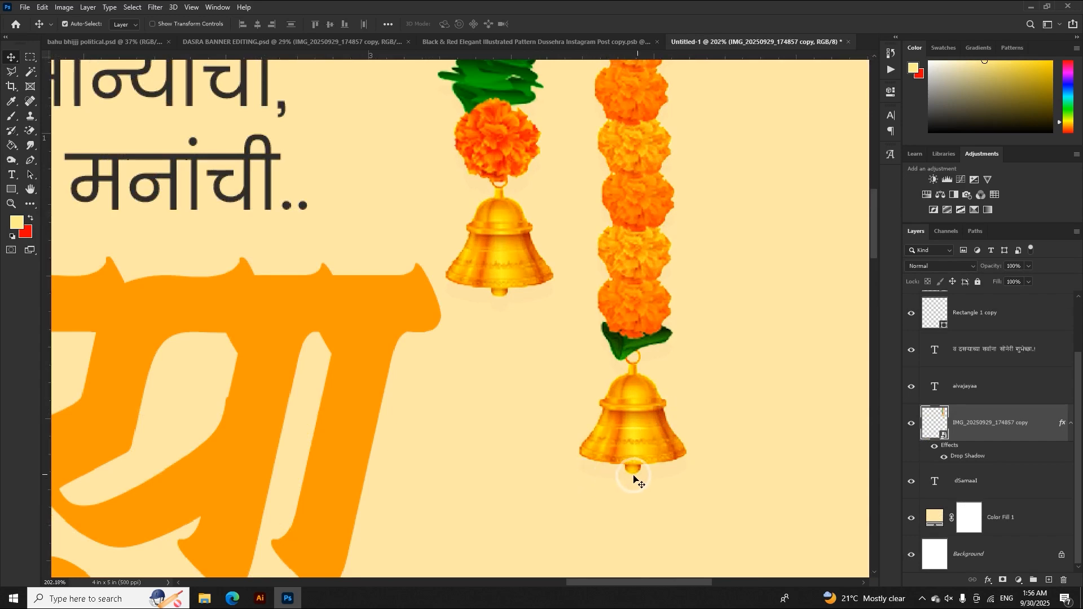
{"action": "scroll", "coordinate": [639, 437], "scroll_direction": "down", "scroll_amount": 7}
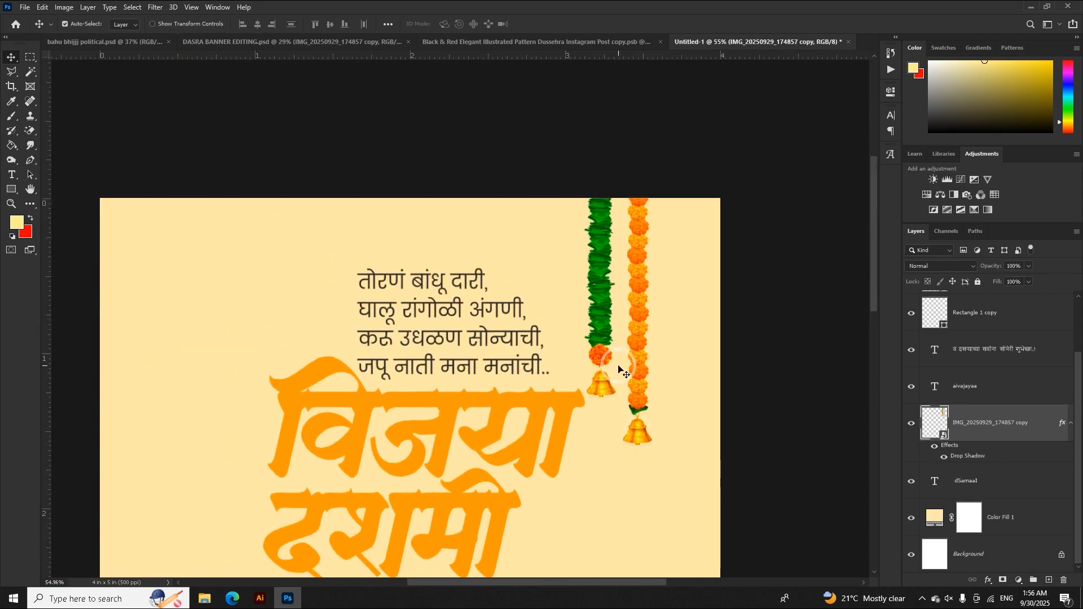
Shift the garland pair slightly right and scale it down proportionally to about 5.44%
{"action": "left_click_drag", "start_coordinate": [603, 346], "coordinate": [621, 347]}
{"action": "key", "text": "ctrl+t"}
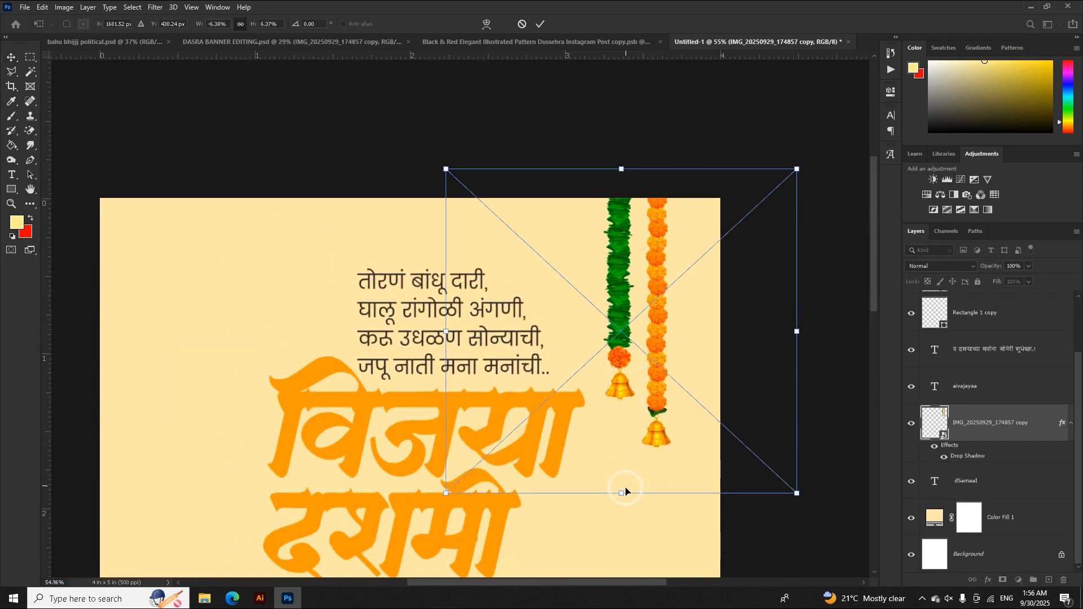
{"action": "left_click_drag", "start_coordinate": [625, 491], "coordinate": [627, 447]}
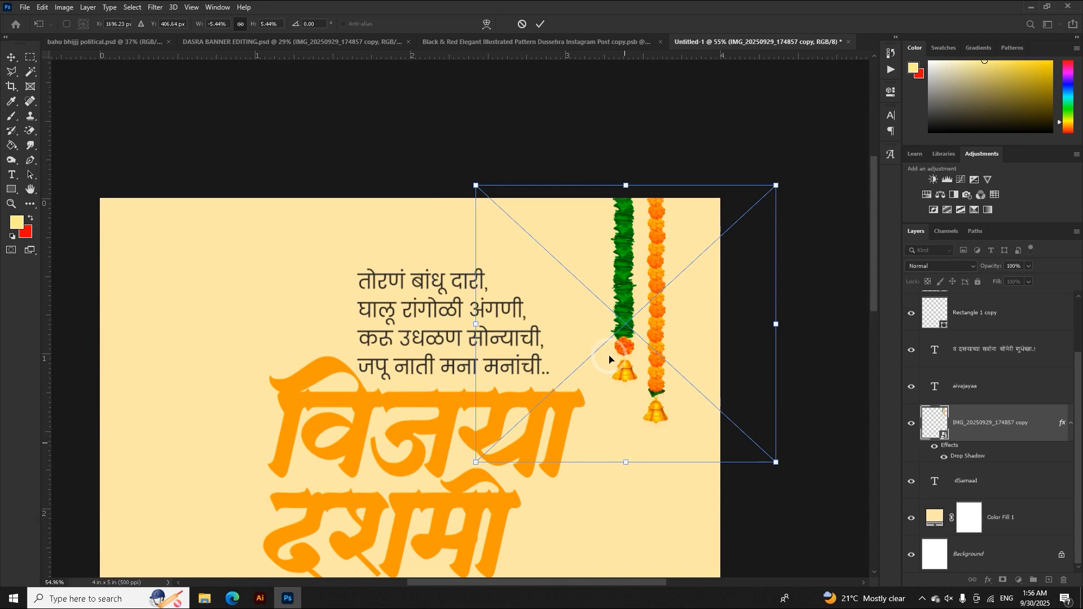
{"action": "left_click", "coordinate": [541, 24]}
{"action": "scroll", "coordinate": [650, 351], "scroll_direction": "down", "scroll_amount": 4}
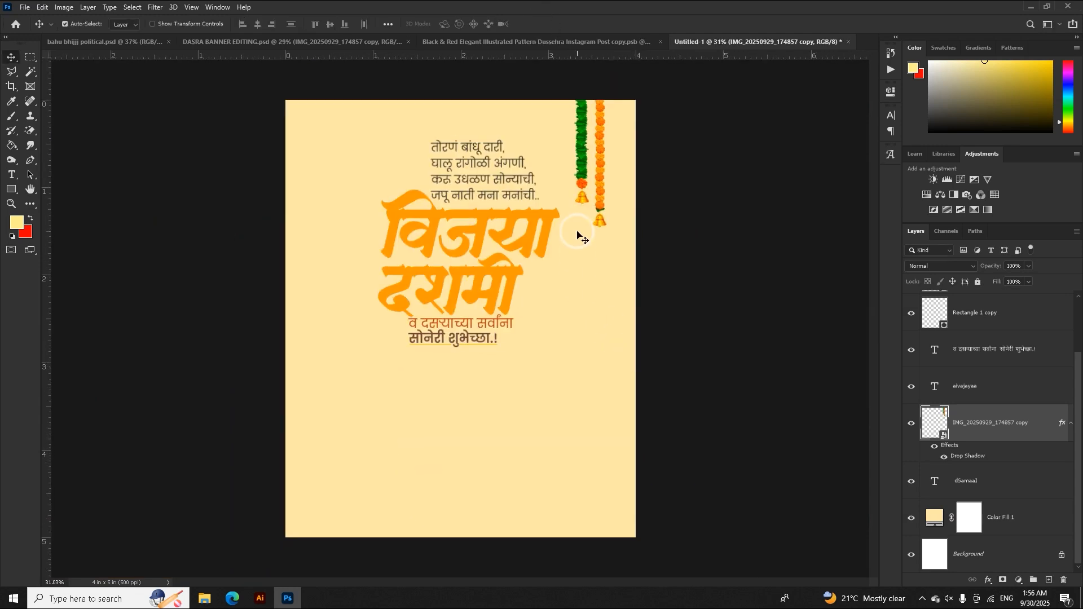
Duplicate the garland pair to the banner's left side and place a horizontal guide at the tips of the lowest bells
{"action": "left_click_drag", "start_coordinate": [585, 169], "coordinate": [331, 169]}
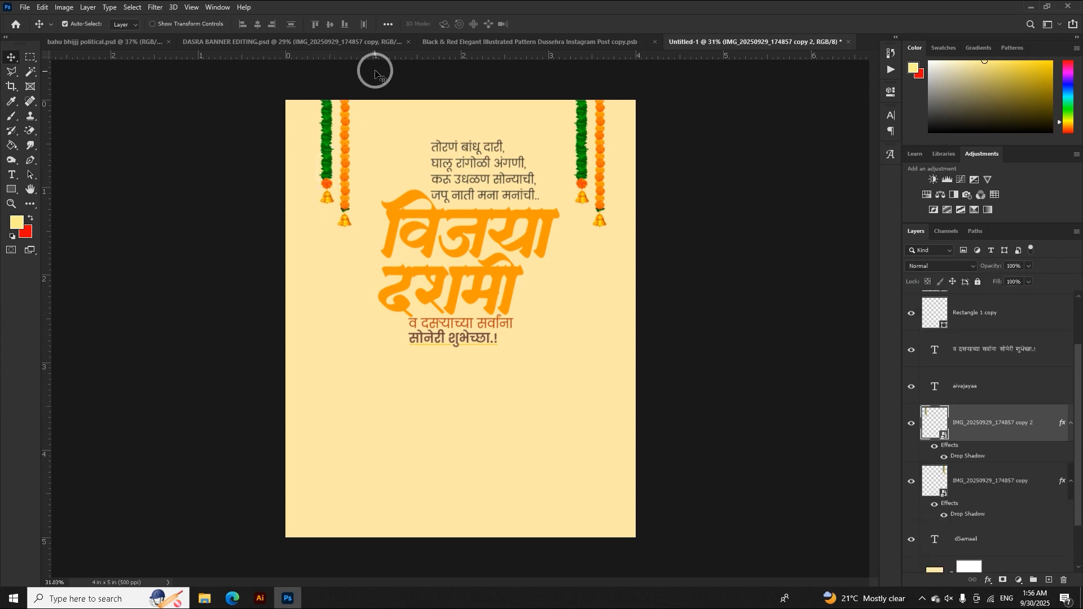
{"action": "left_click_drag", "start_coordinate": [376, 56], "coordinate": [389, 227]}
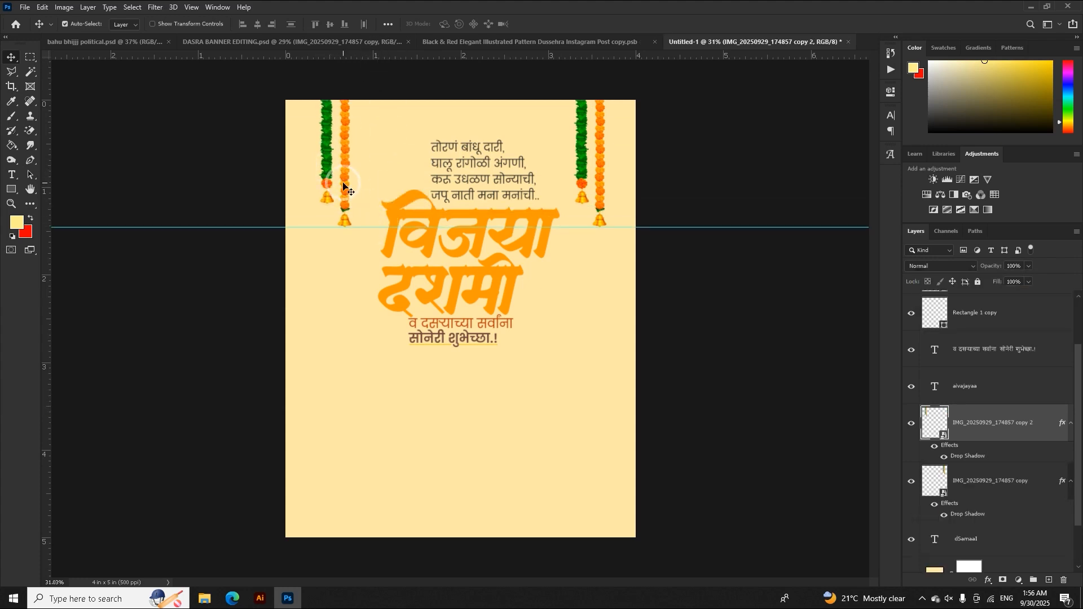
{"action": "scroll", "coordinate": [343, 184], "scroll_direction": "up", "scroll_amount": 3}
{"action": "left_click_drag", "start_coordinate": [374, 167], "coordinate": [367, 277]}
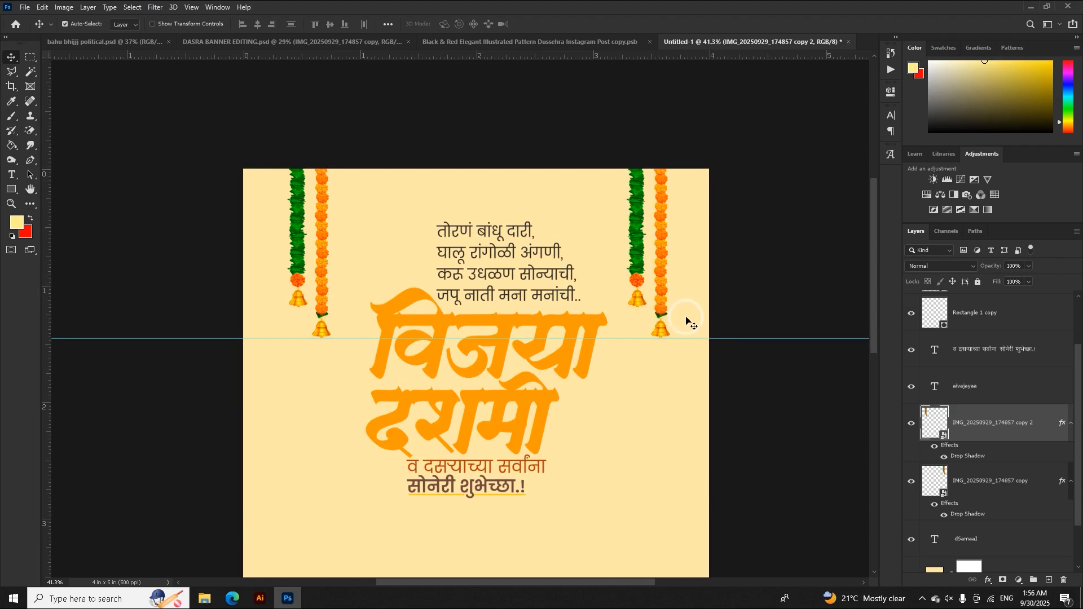
{"action": "scroll", "coordinate": [651, 318], "scroll_direction": "up", "scroll_amount": 1}
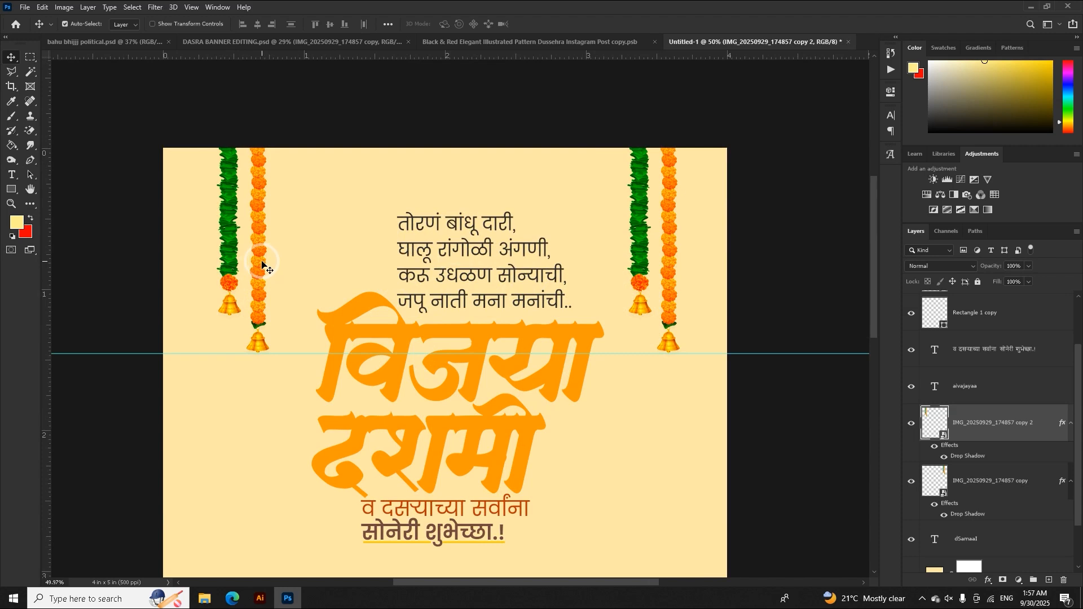
Flip the left garland copy horizontally, then shift both garland pairs slightly right so they mirror each other
{"action": "key", "text": "ctrl+t"}
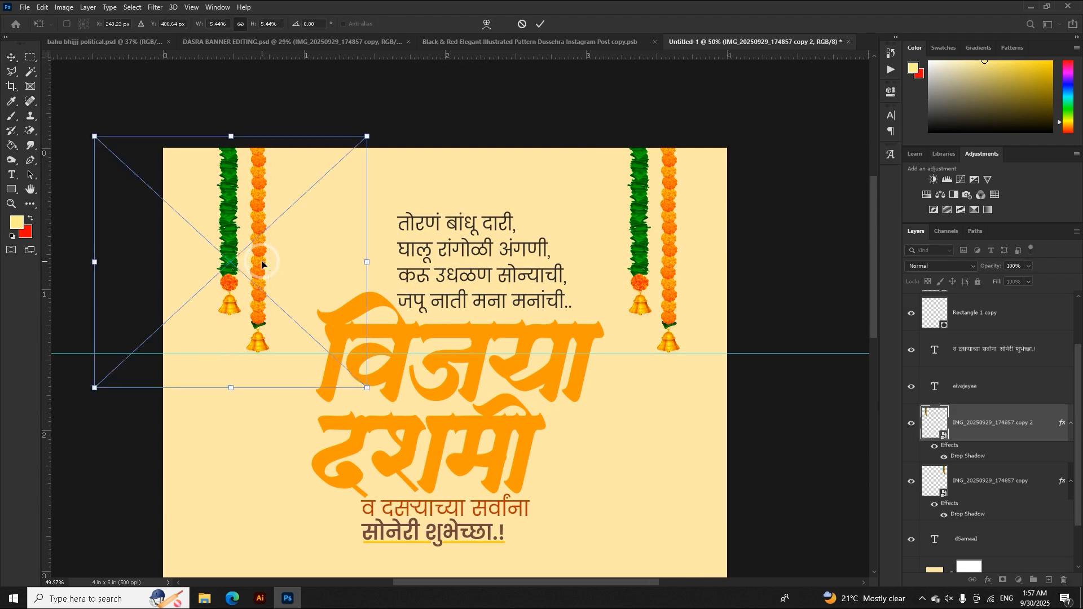
{"action": "right_click", "coordinate": [262, 263]}
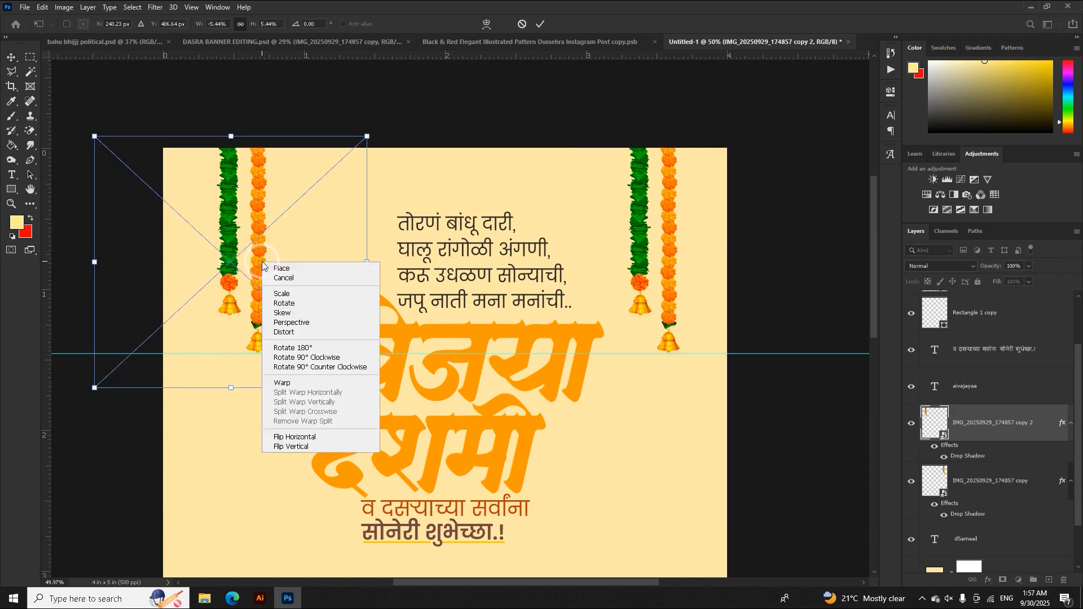
{"action": "left_click", "coordinate": [313, 438]}
{"action": "left_click", "coordinate": [553, 18]}
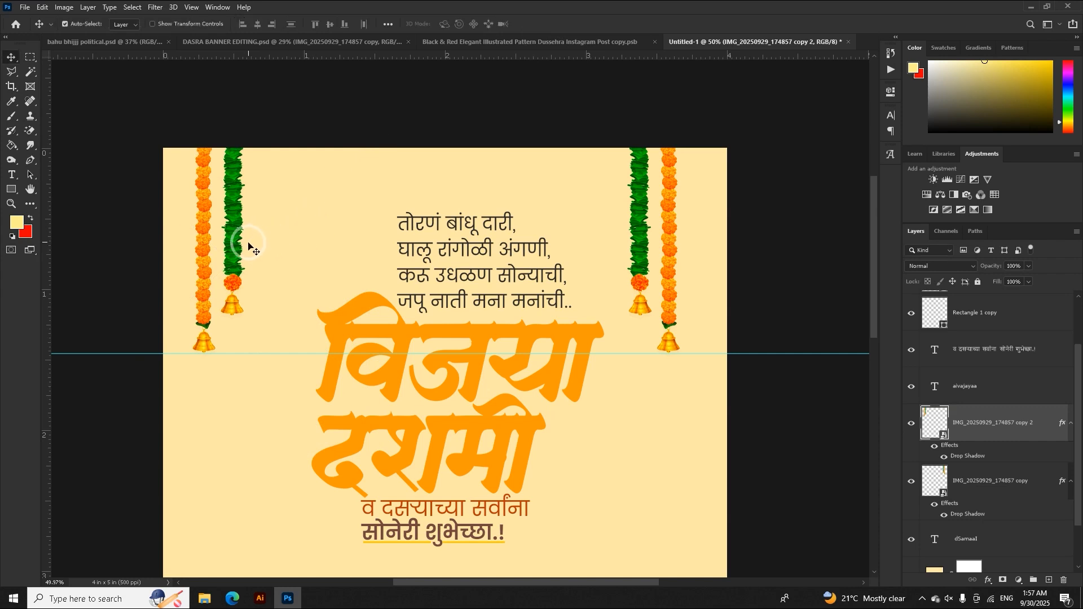
{"action": "left_click_drag", "start_coordinate": [251, 242], "coordinate": [259, 253]}
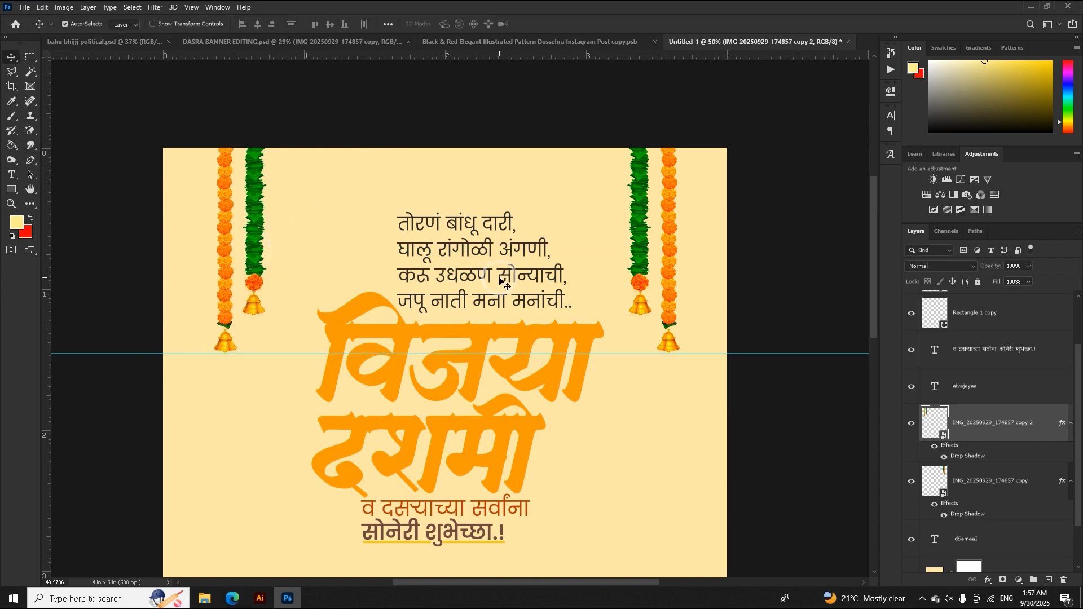
{"action": "left_click_drag", "start_coordinate": [642, 299], "coordinate": [646, 299]}
Nudge the title words up and left beneath the verse and raise the greeting slightly to follow them
{"action": "left_click_drag", "start_coordinate": [412, 327], "coordinate": [420, 327]}
{"action": "left_click_drag", "start_coordinate": [474, 273], "coordinate": [473, 273]}
{"action": "left_click_drag", "start_coordinate": [452, 323], "coordinate": [452, 323]}
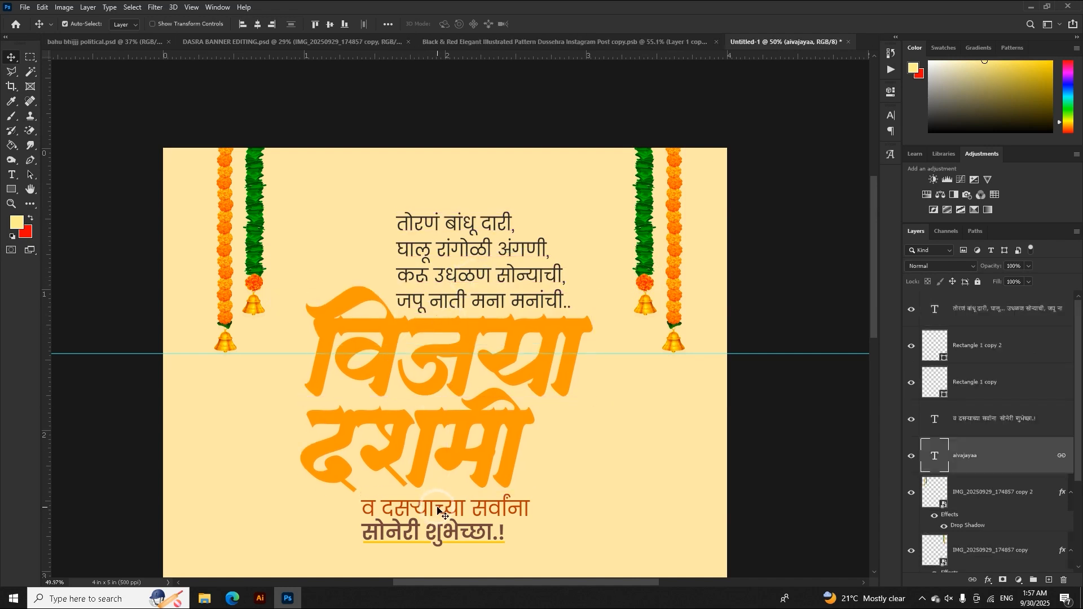
{"action": "left_click_drag", "start_coordinate": [440, 511], "coordinate": [440, 507]}
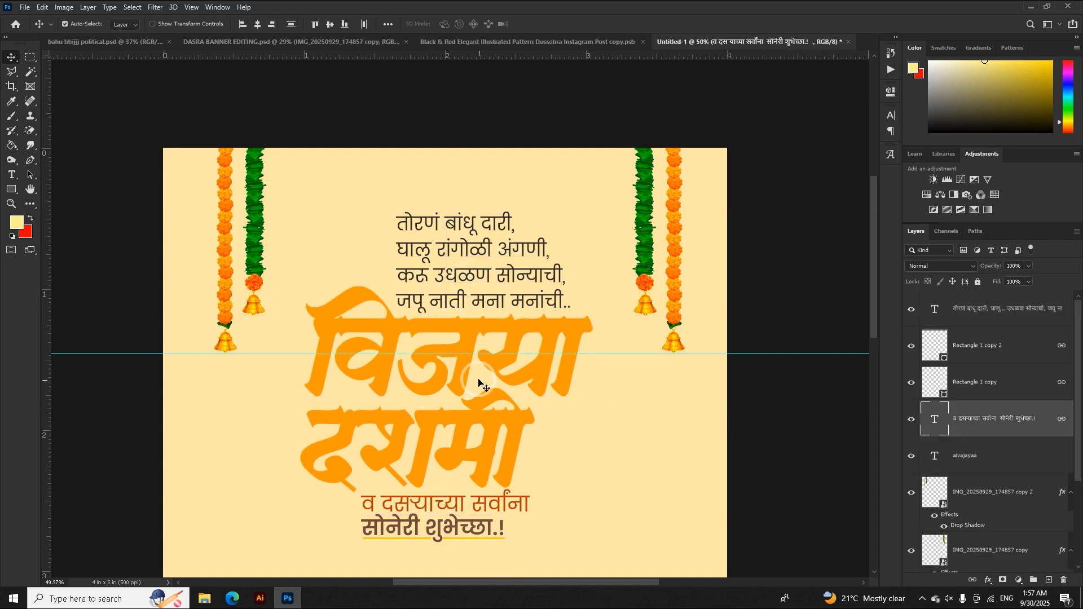
Move the दशमी layer directly beneath the विजया layer and group the two title layers
{"action": "left_click", "coordinate": [474, 338]}
{"action": "left_click", "coordinate": [959, 450]}
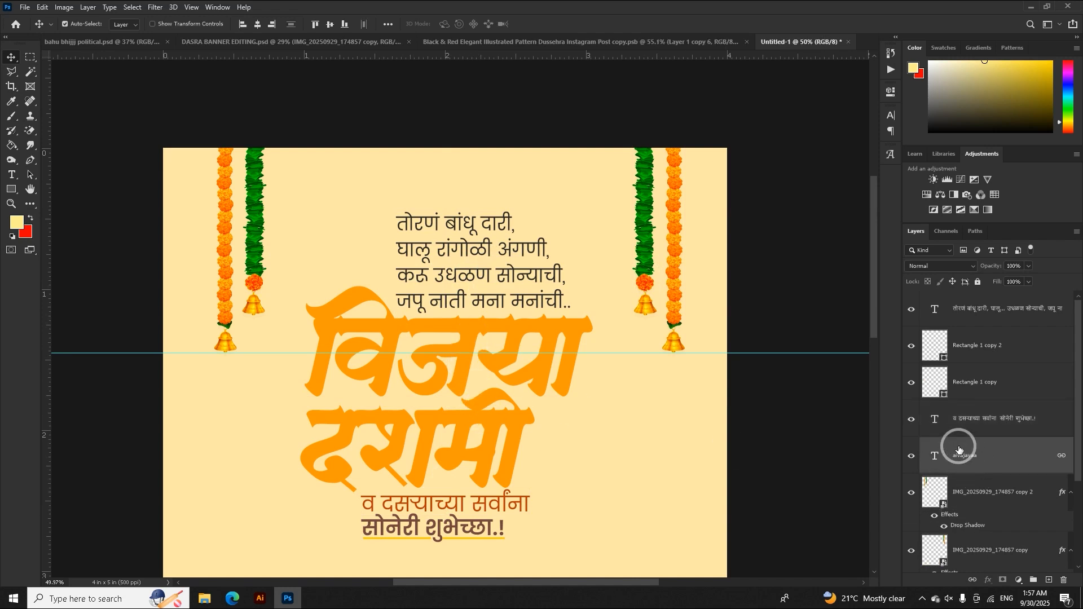
{"action": "scroll", "coordinate": [959, 451], "scroll_direction": "down", "scroll_amount": 2}
{"action": "left_click", "coordinate": [936, 531]}
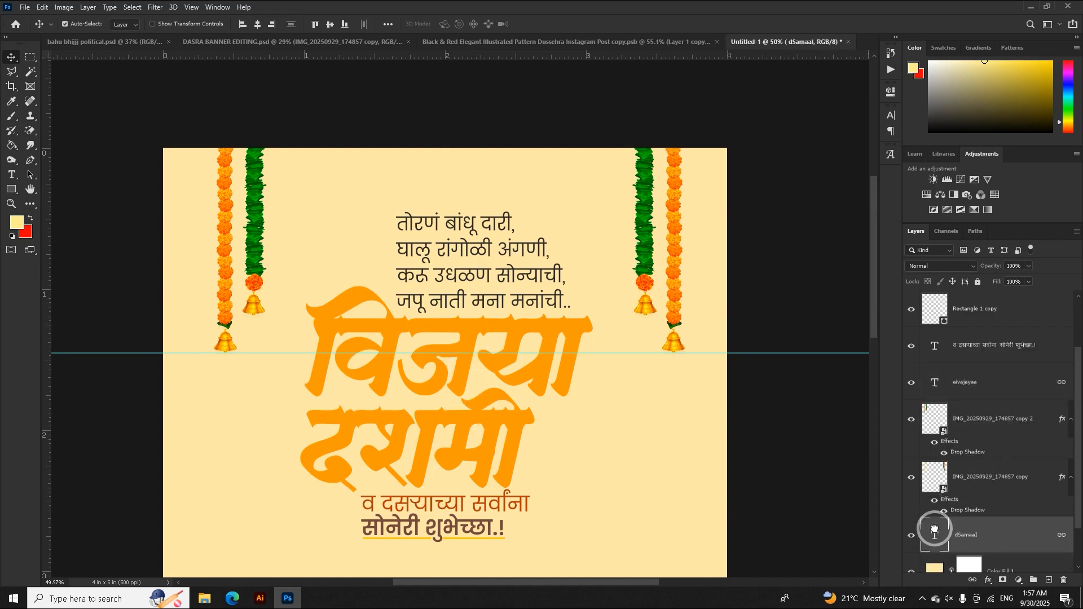
{"action": "left_click_drag", "start_coordinate": [935, 530], "coordinate": [938, 404]}
{"action": "left_click", "coordinate": [965, 382], "text": "ctrl"}
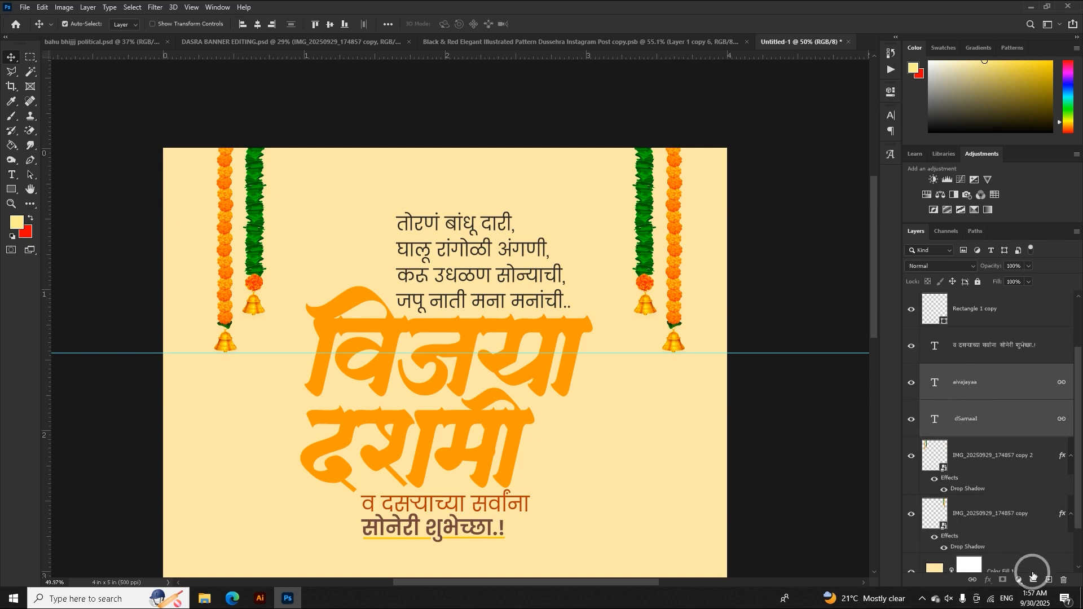
{"action": "left_click", "coordinate": [1033, 577]}
Apply a Gradient Overlay layer style to the title group
{"action": "right_click", "coordinate": [955, 378]}
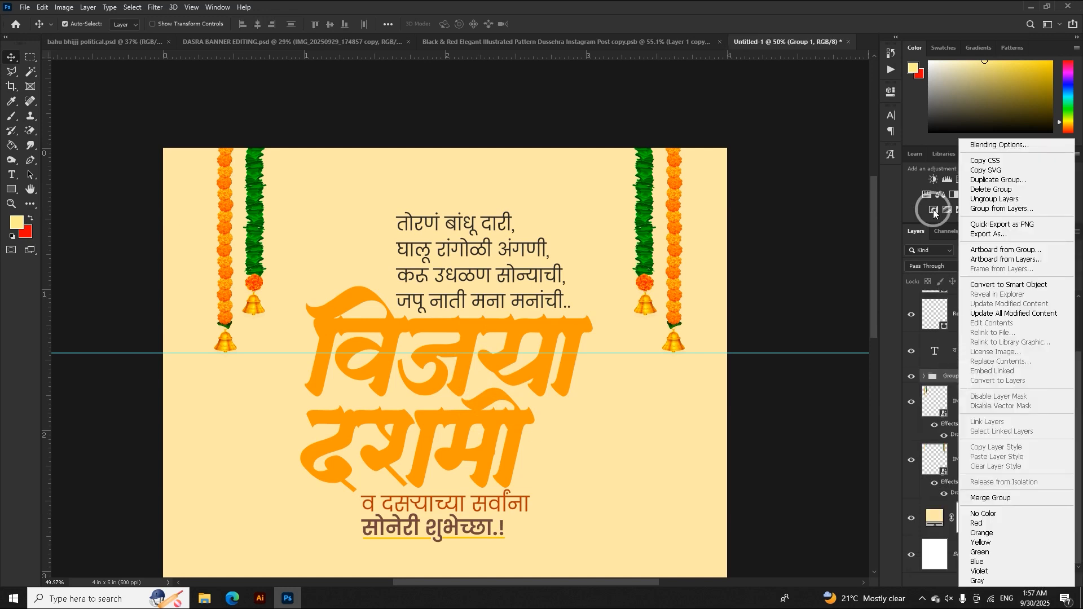
{"action": "left_click", "coordinate": [982, 146]}
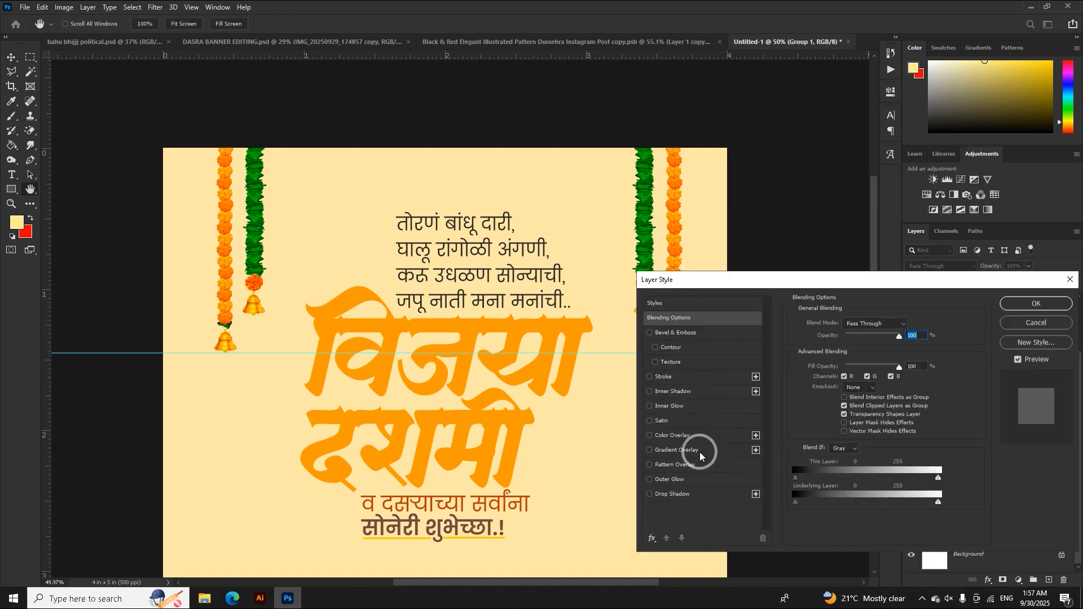
{"action": "left_click", "coordinate": [700, 454]}
{"action": "left_click", "coordinate": [1036, 304]}
Nudge the two-line greeting slightly down and left beneath the recoloured title
{"action": "scroll", "coordinate": [464, 357], "scroll_direction": "up", "scroll_amount": 2}
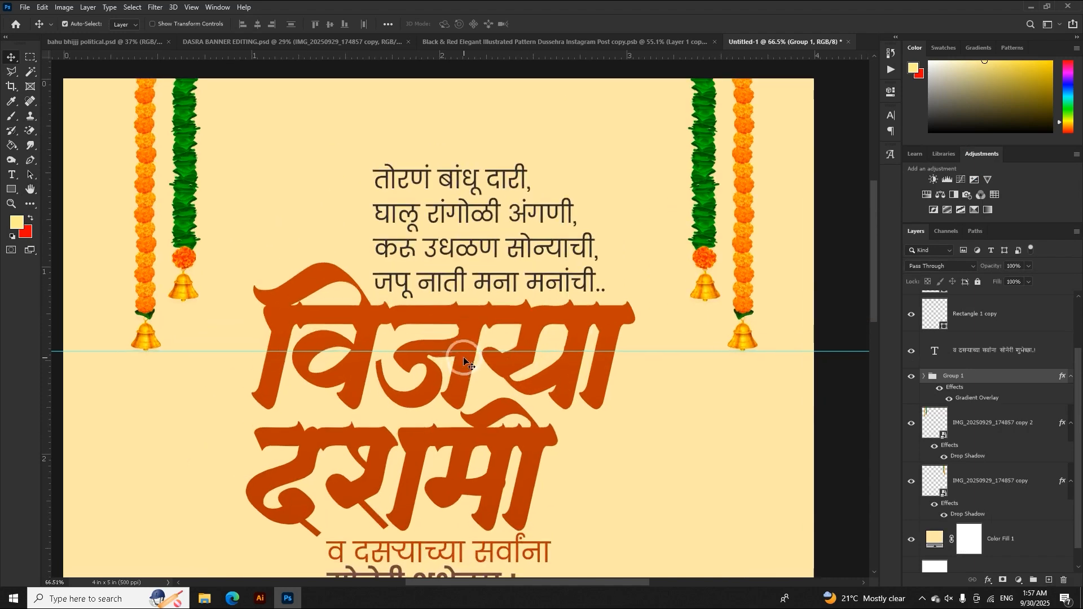
{"action": "left_click_drag", "start_coordinate": [464, 357], "coordinate": [531, 233]}
{"action": "left_click", "coordinate": [524, 427]}
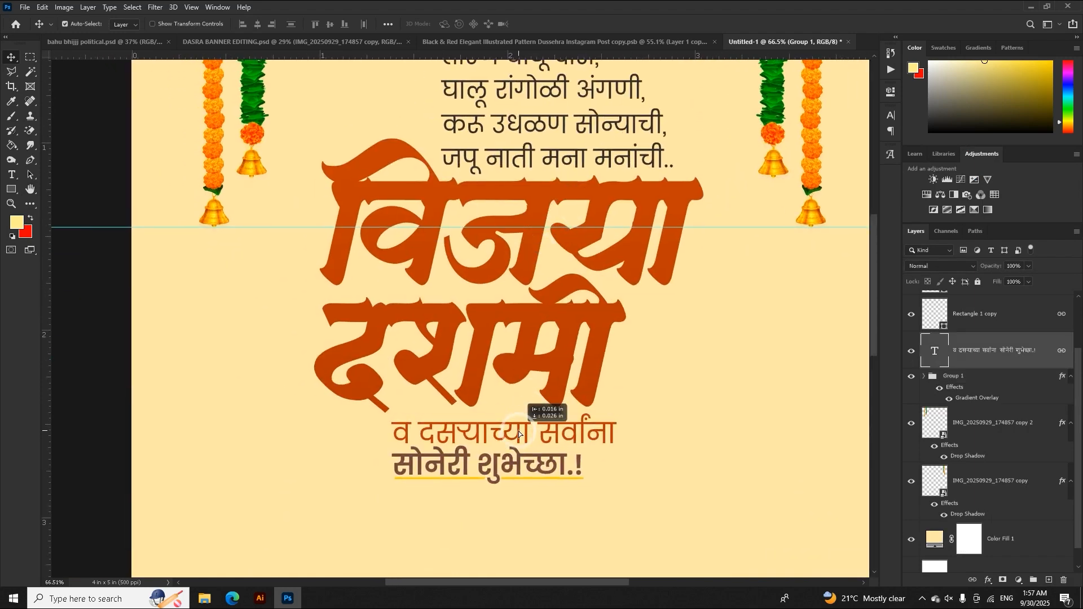
{"action": "scroll", "coordinate": [515, 423], "scroll_direction": "down", "scroll_amount": 4}
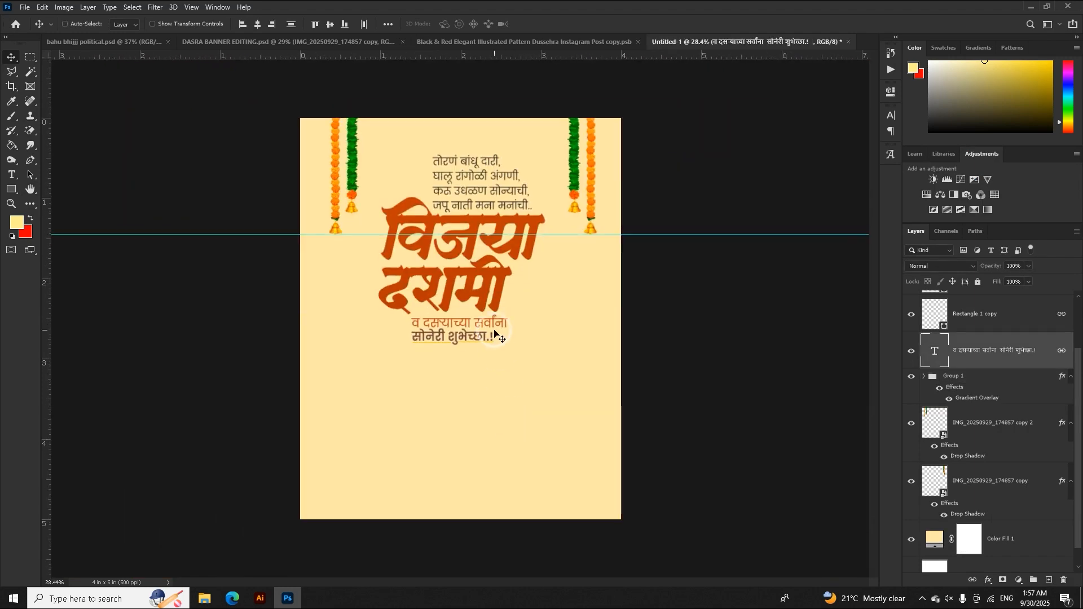
Copy the Rama and Ravana silhouette layer from the Black & Red Dussehra document into the new banner
{"action": "left_click", "coordinate": [608, 46]}
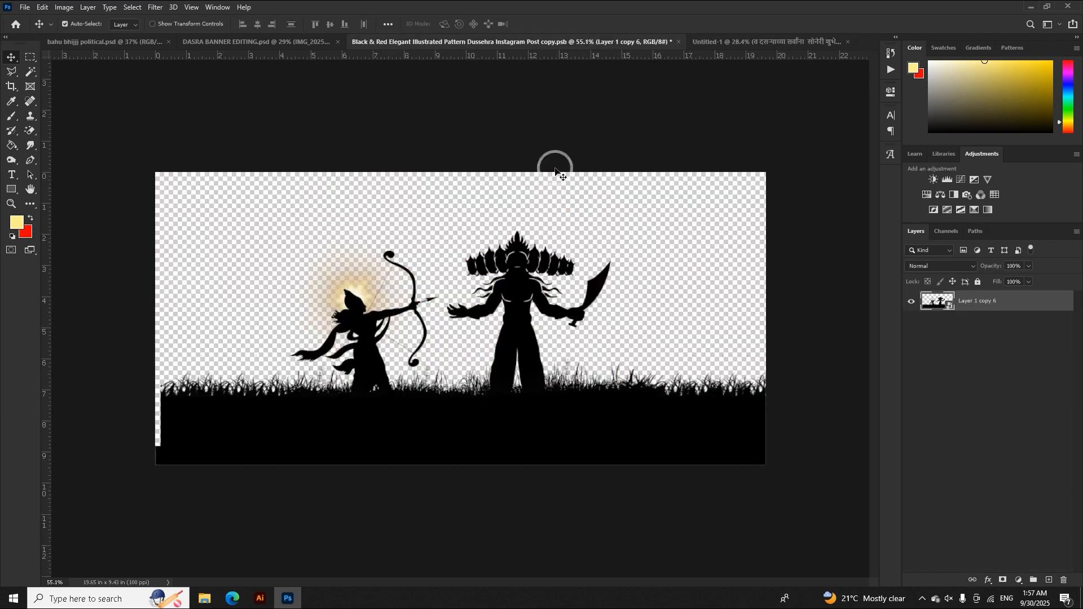
{"action": "scroll", "coordinate": [478, 310], "scroll_direction": "up", "scroll_amount": 3}
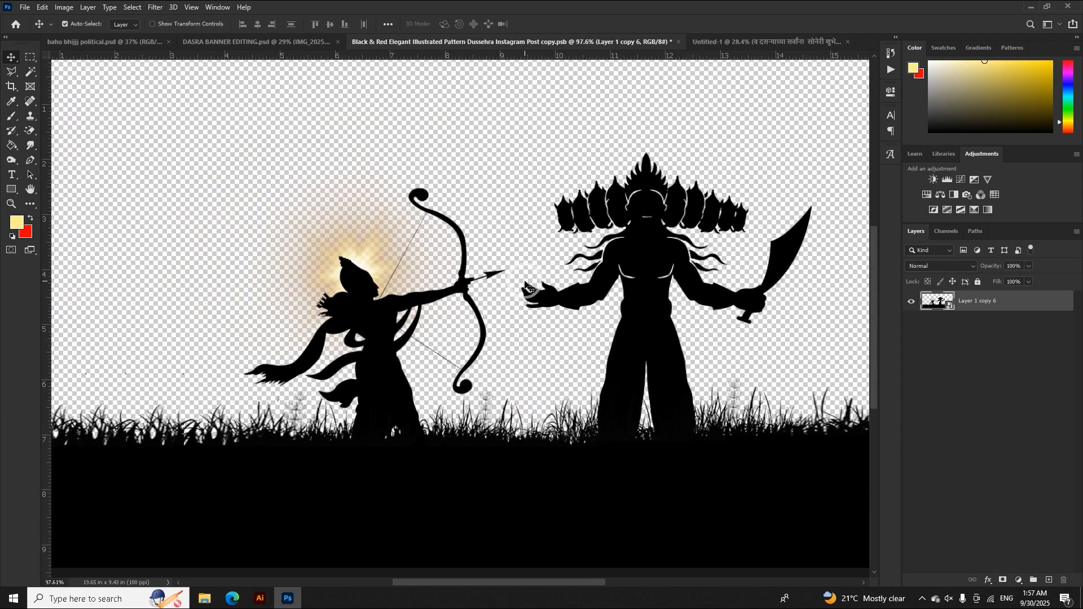
{"action": "scroll", "coordinate": [676, 279], "scroll_direction": "down", "scroll_amount": 2}
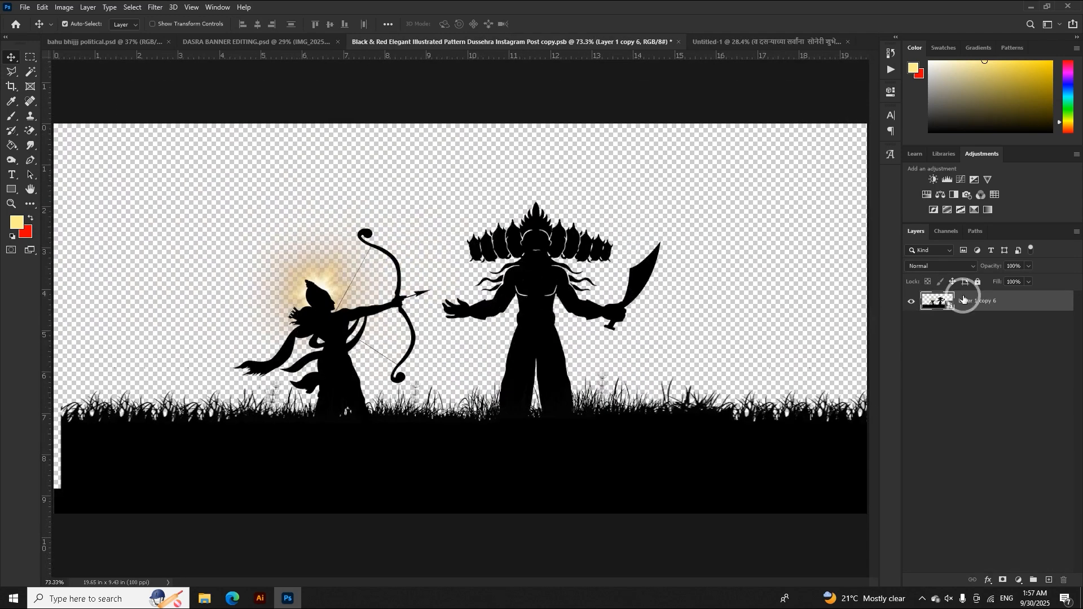
{"action": "left_click_drag", "start_coordinate": [576, 226], "coordinate": [327, 50]}
{"action": "left_click_drag", "start_coordinate": [444, 40], "coordinate": [685, 104]}
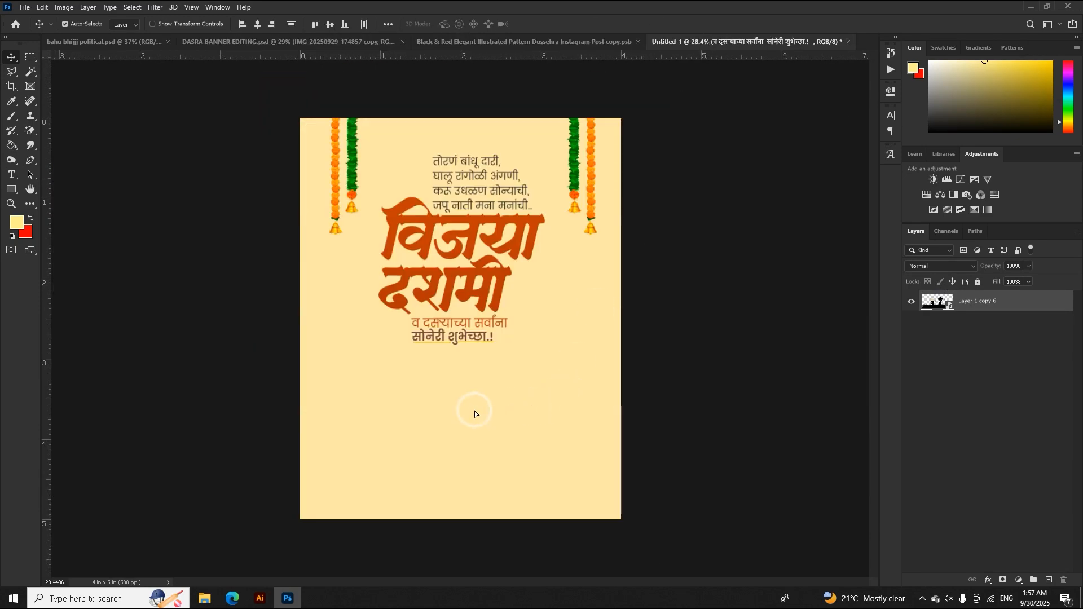
Transform the silhouette artwork to span the banner's full width below the greeting
{"action": "left_click_drag", "start_coordinate": [499, 401], "coordinate": [539, 401]}
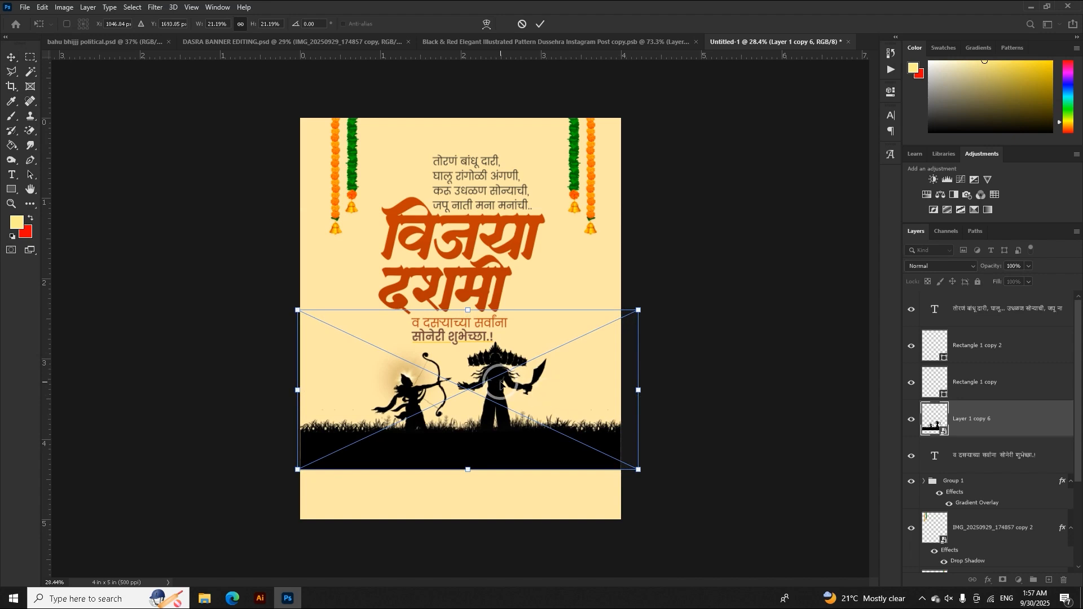
{"action": "left_click_drag", "start_coordinate": [500, 385], "coordinate": [496, 388]}
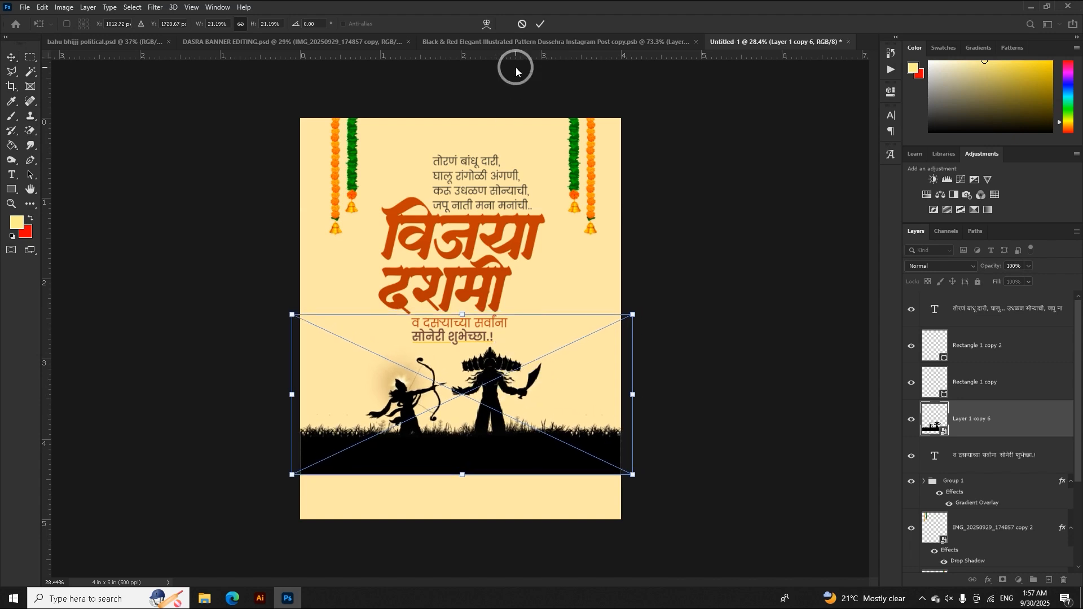
{"action": "left_click", "coordinate": [540, 24]}
Set the silhouette layer's blend mode to Soft Light and deselect it
{"action": "left_click", "coordinate": [964, 269]}
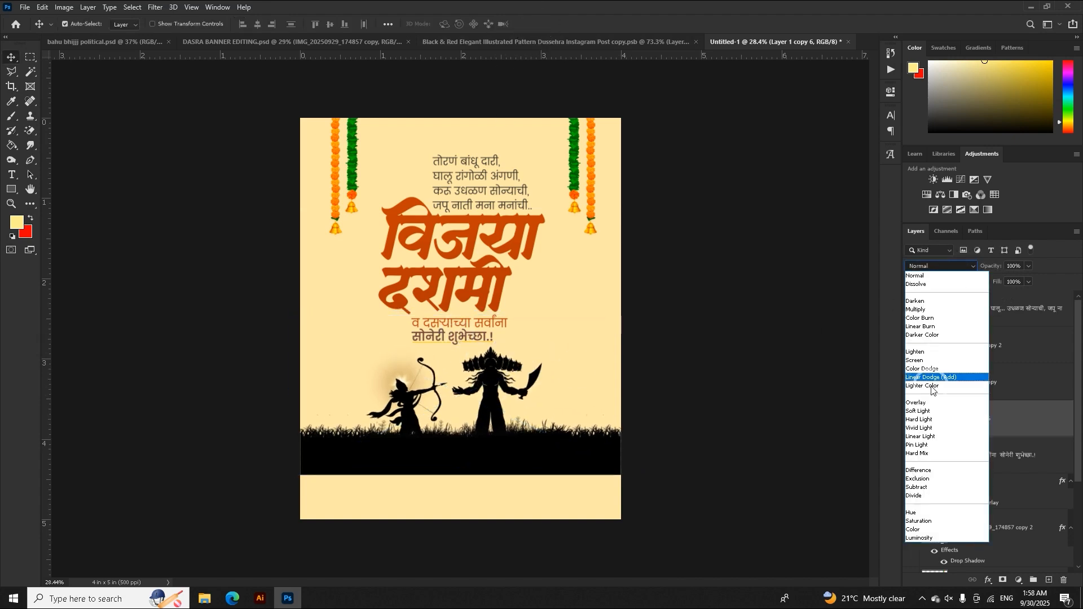
{"action": "left_click", "coordinate": [921, 412]}
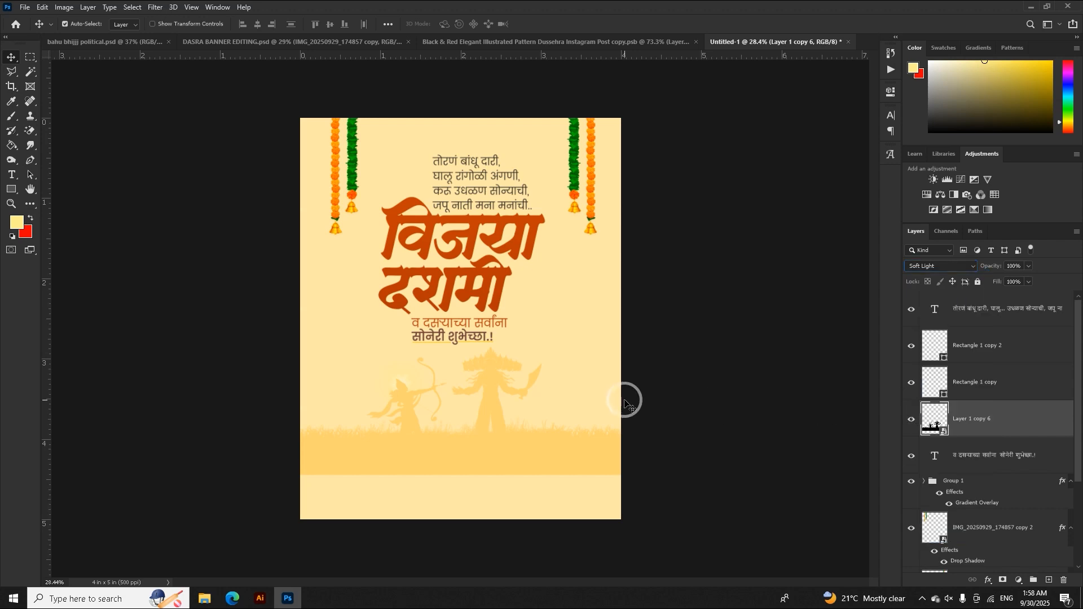
{"action": "left_click", "coordinate": [627, 400]}
{"action": "scroll", "coordinate": [490, 385], "scroll_direction": "up", "scroll_amount": 3}
{"action": "scroll", "coordinate": [518, 390], "scroll_direction": "up", "scroll_amount": 1}
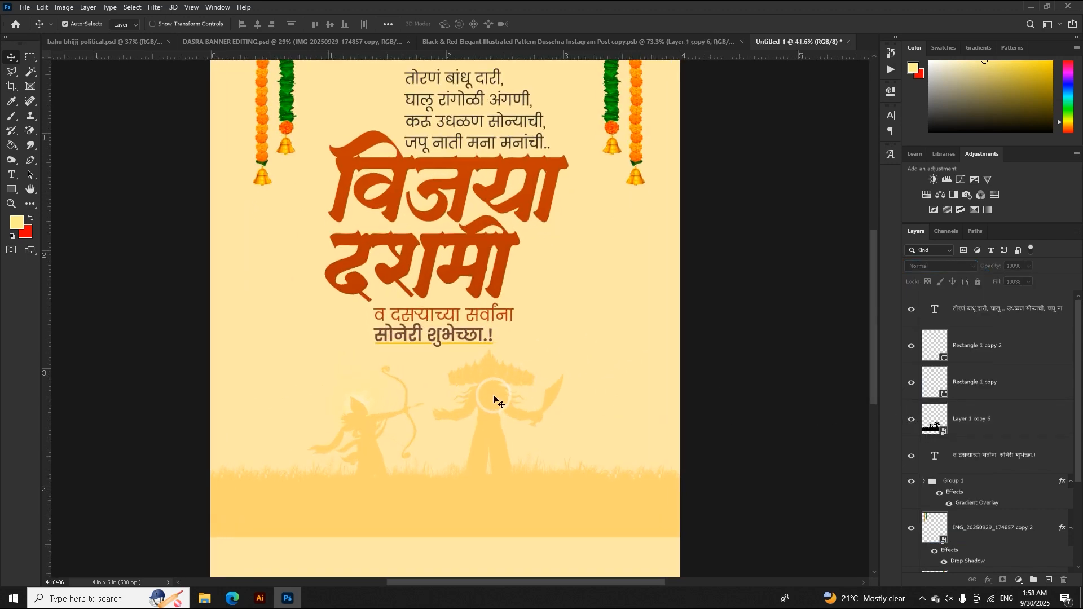
{"action": "scroll", "coordinate": [500, 399], "scroll_direction": "down", "scroll_amount": 2}
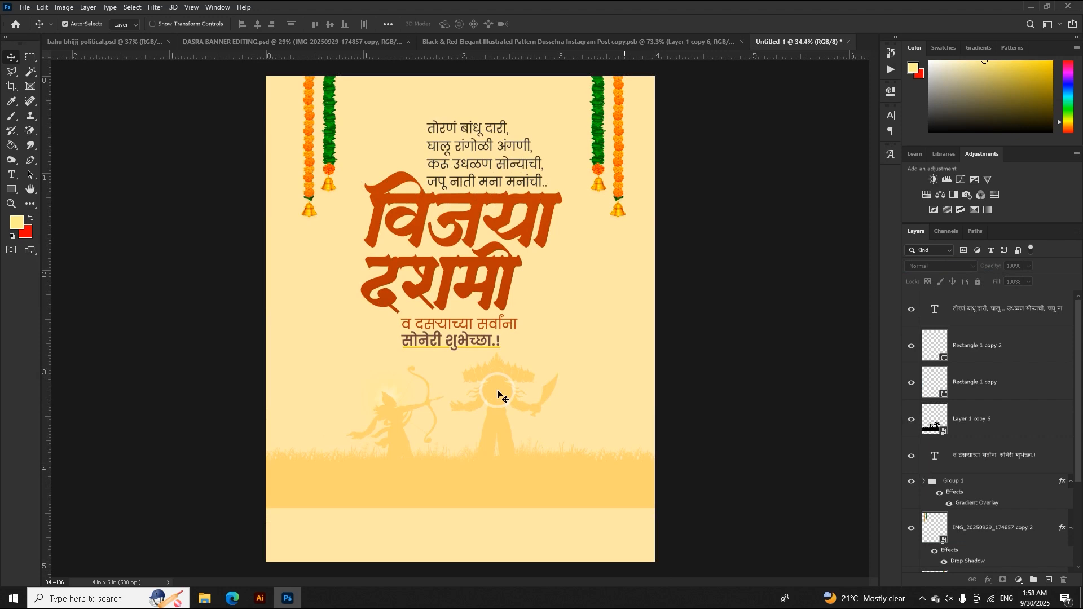
Duplicate the Soft Light silhouette layer and compare the artwork with the copy hidden and shown
{"action": "left_click", "coordinate": [498, 394]}
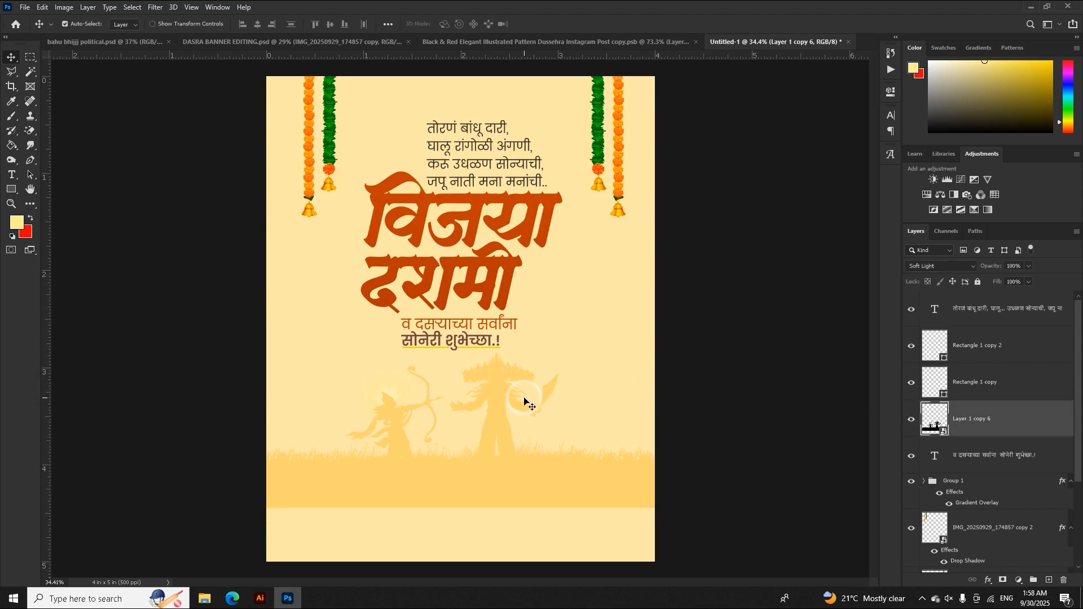
{"action": "key", "text": "ctrl+j"}
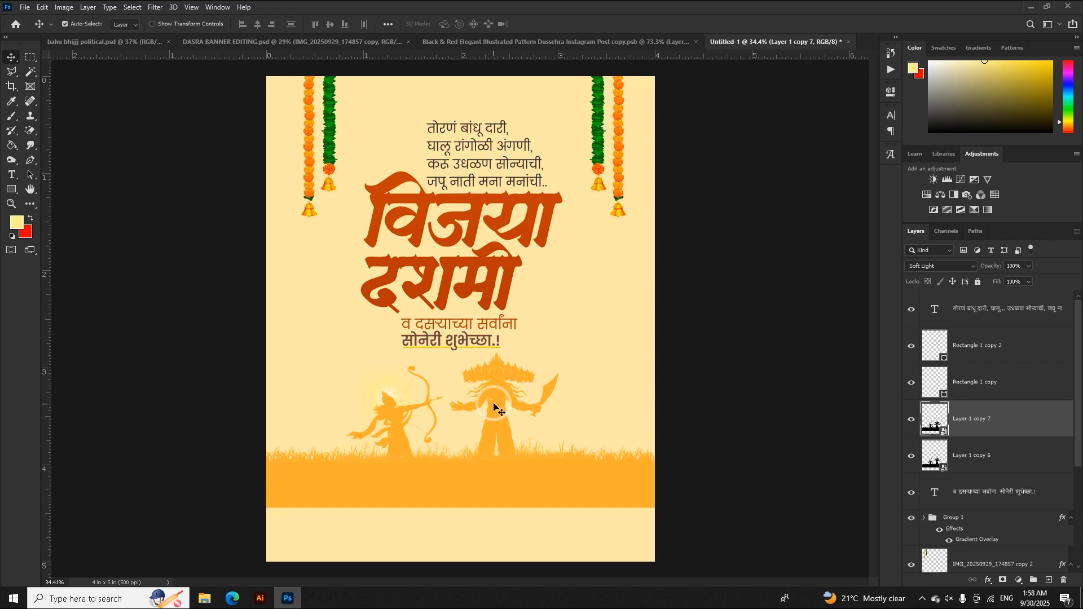
{"action": "scroll", "coordinate": [500, 402], "scroll_direction": "up", "scroll_amount": 2}
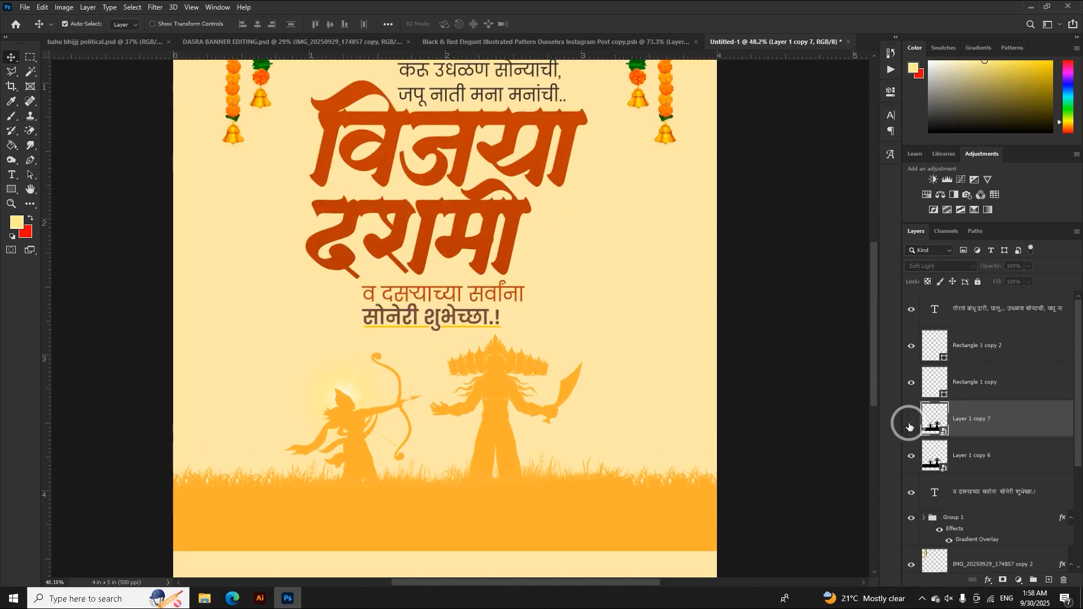
{"action": "left_click", "coordinate": [910, 420]}
{"action": "left_click", "coordinate": [911, 421]}
{"action": "left_click", "coordinate": [910, 420]}
{"action": "left_click", "coordinate": [911, 420]}
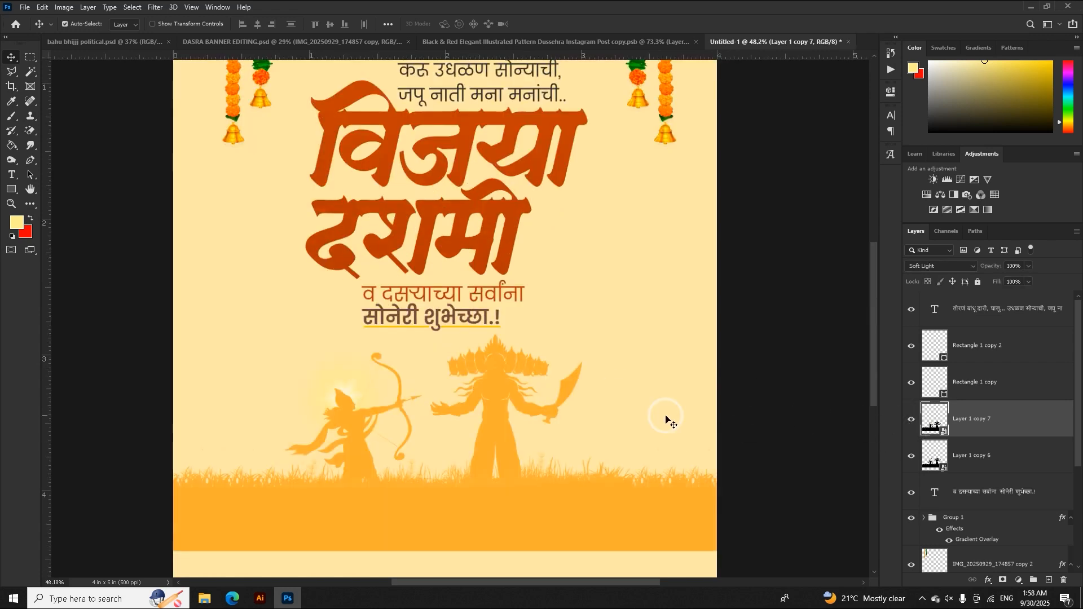
Select both silhouette layers and link them together
{"action": "left_click_drag", "start_coordinate": [969, 467], "coordinate": [982, 580]}
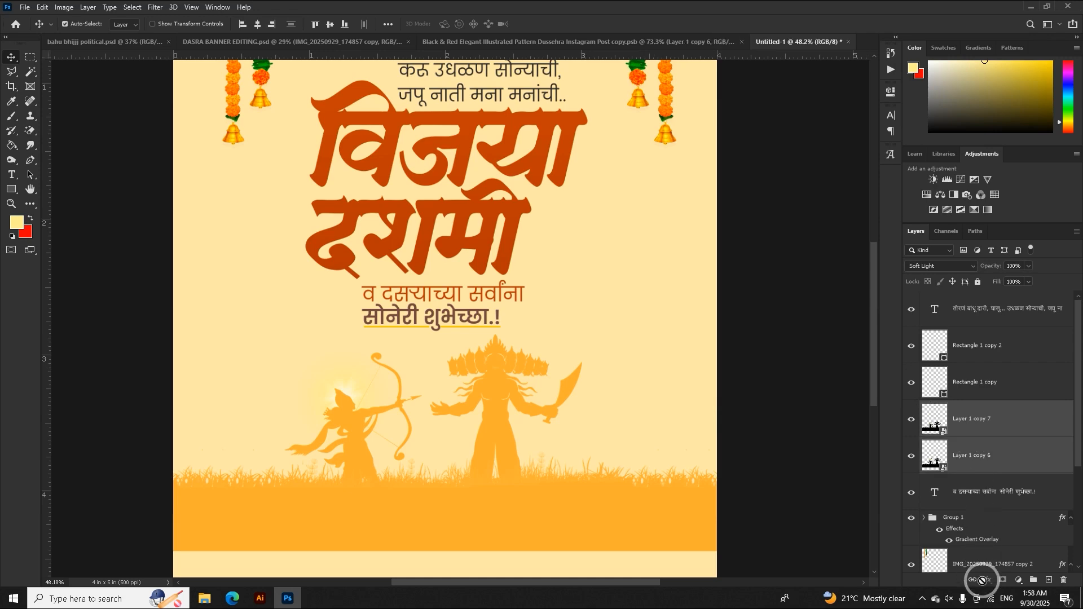
{"action": "left_click", "coordinate": [973, 582]}
{"action": "scroll", "coordinate": [581, 382], "scroll_direction": "down", "scroll_amount": 3}
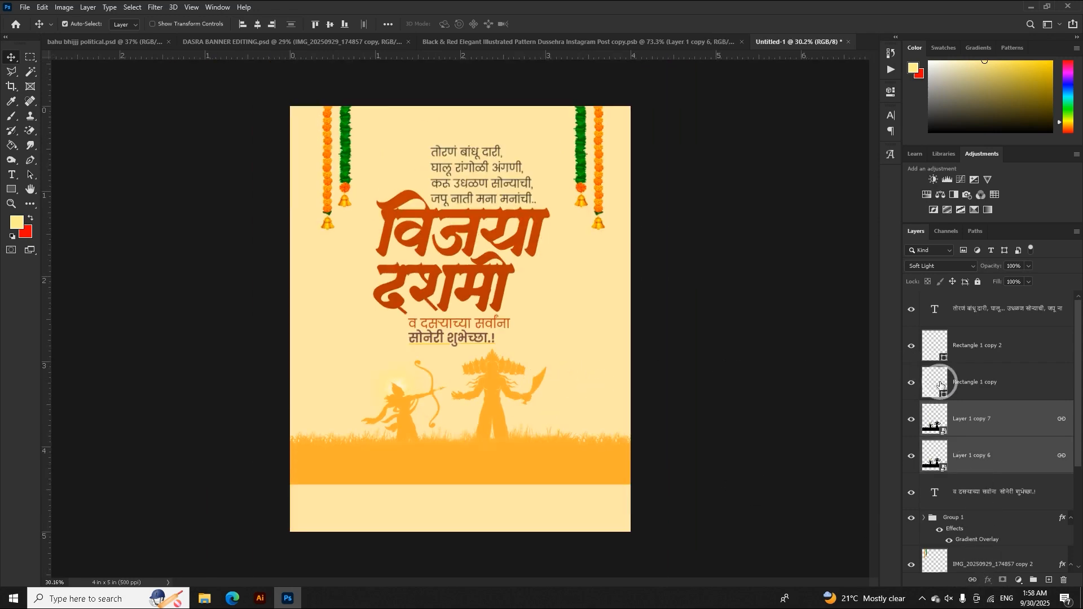
Draw a rectangle about 2223 × 419 px across the banner's bottom edge, above all other layers
{"action": "left_click", "coordinate": [988, 309]}
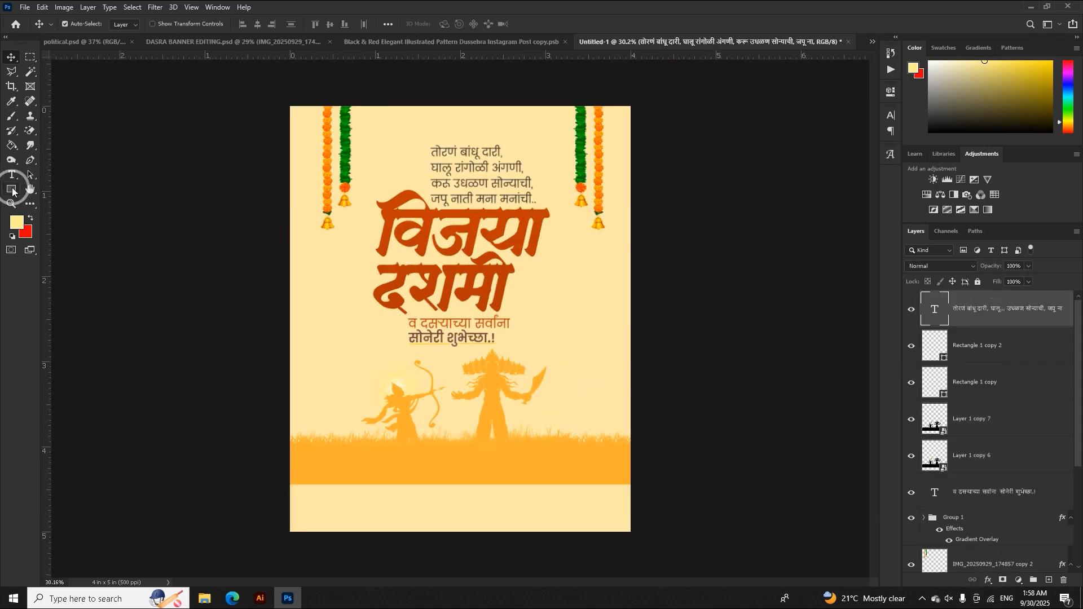
{"action": "left_click", "coordinate": [12, 190]}
{"action": "left_click", "coordinate": [35, 192]}
{"action": "left_click_drag", "start_coordinate": [273, 468], "coordinate": [647, 533]}
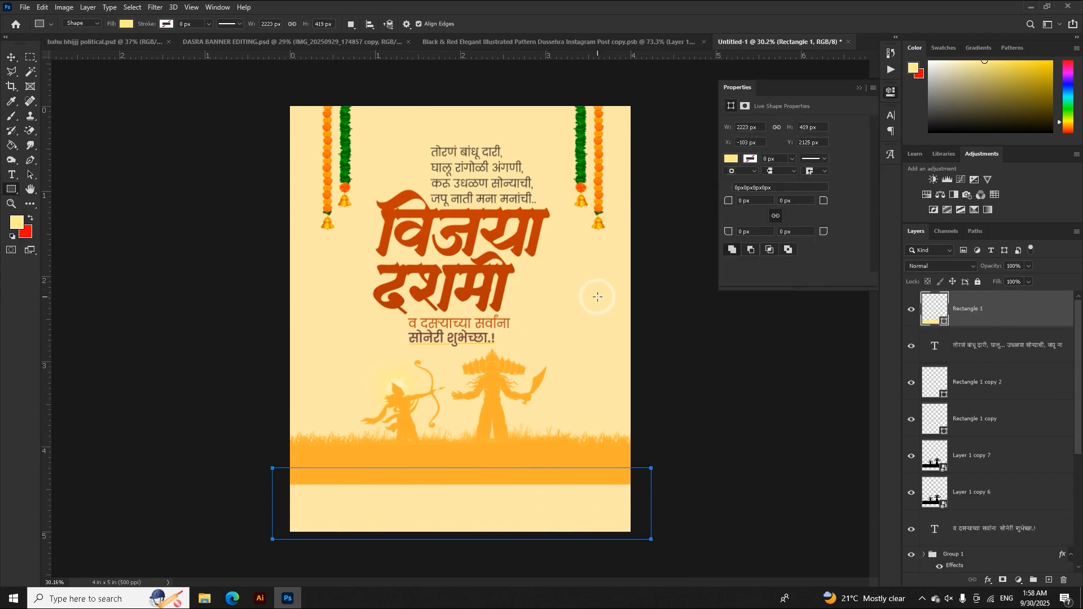
{"action": "left_click", "coordinate": [859, 88]}
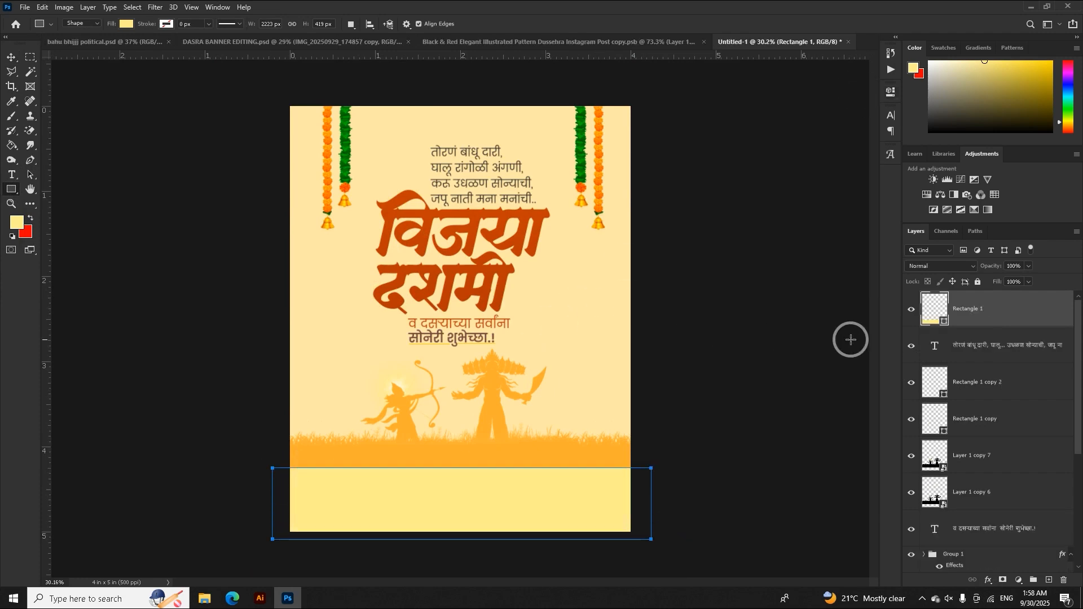
Fill the bottom rectangle with the title's dark orange, #bf3d00, and move it slightly up
{"action": "double_click", "coordinate": [937, 314]}
{"action": "left_click", "coordinate": [523, 238]}
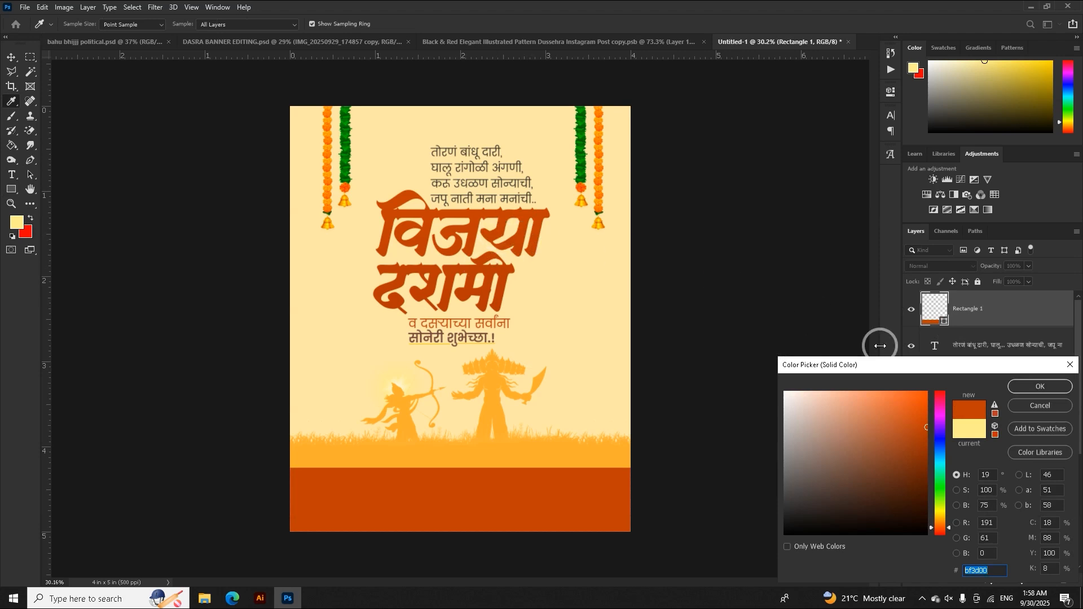
{"action": "left_click", "coordinate": [1020, 388]}
{"action": "left_click", "coordinate": [8, 62]}
{"action": "left_click", "coordinate": [486, 382]}
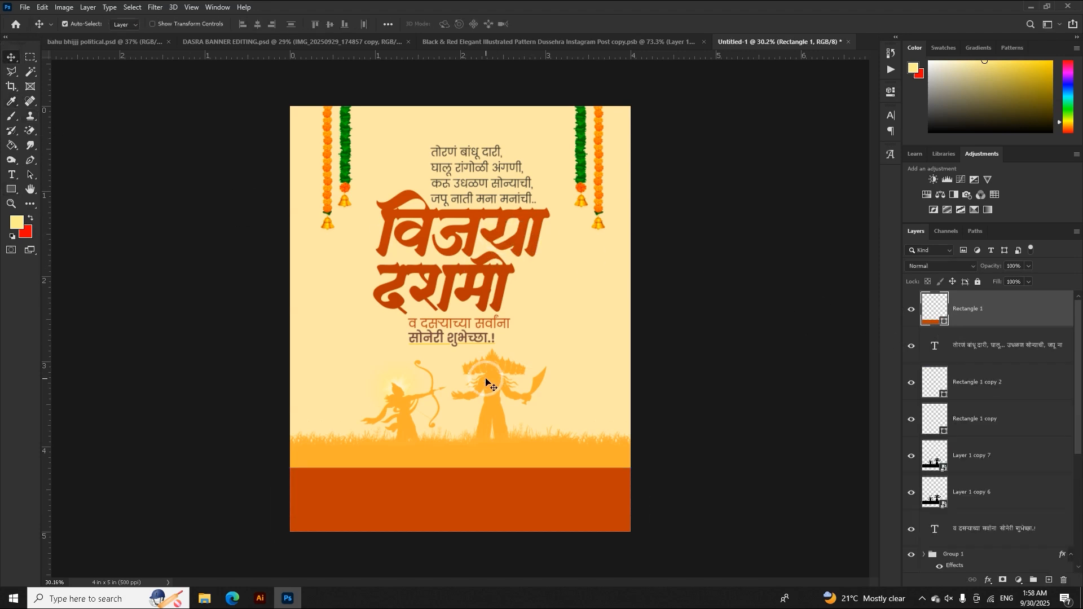
{"action": "left_click_drag", "start_coordinate": [467, 483], "coordinate": [467, 477]}
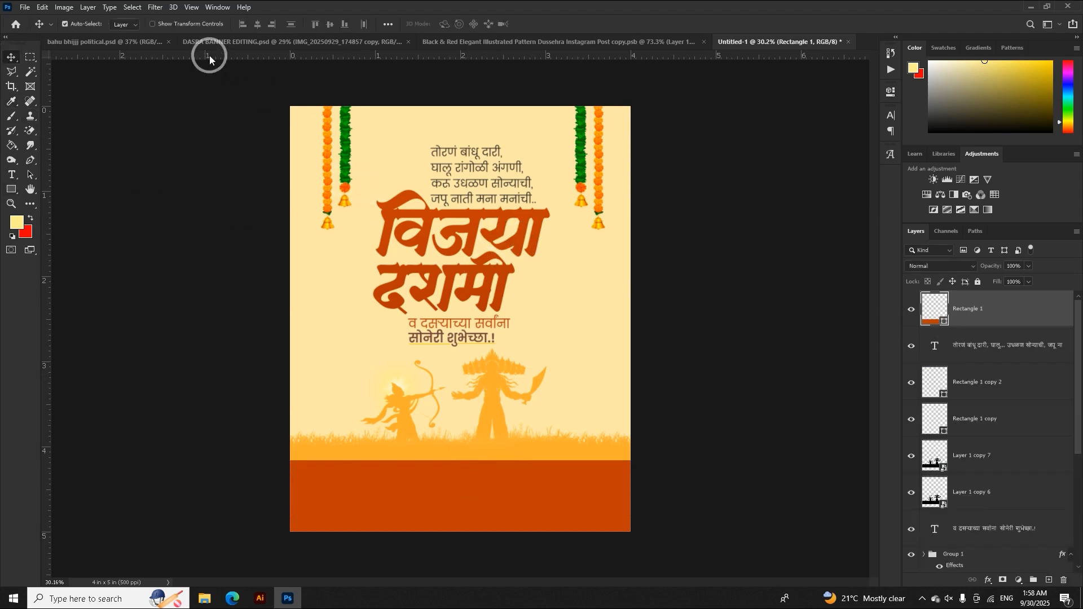
Copy the green leaf with orange flower layer from the DASRA BANNER EDITING document into the new banner, beside the title
{"action": "left_click", "coordinate": [229, 48]}
{"action": "left_click_drag", "start_coordinate": [552, 306], "coordinate": [620, 231]}
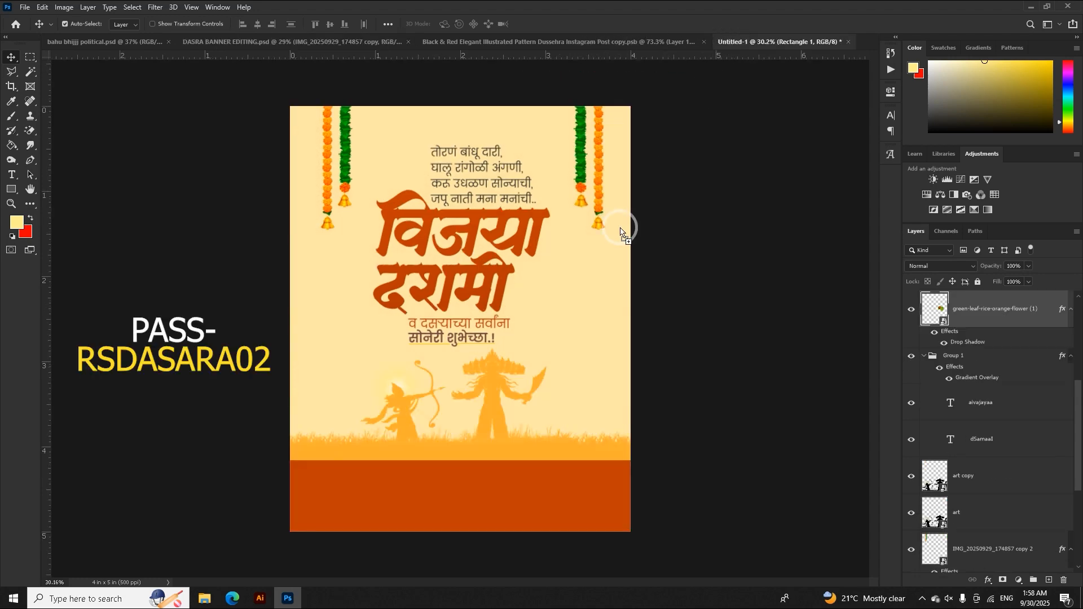
{"action": "left_click_drag", "start_coordinate": [560, 312], "coordinate": [584, 307]}
Scale the leaf and flower image to 6.09% and nudge it into place beside the word दशमी
{"action": "key", "text": "ctrl+t"}
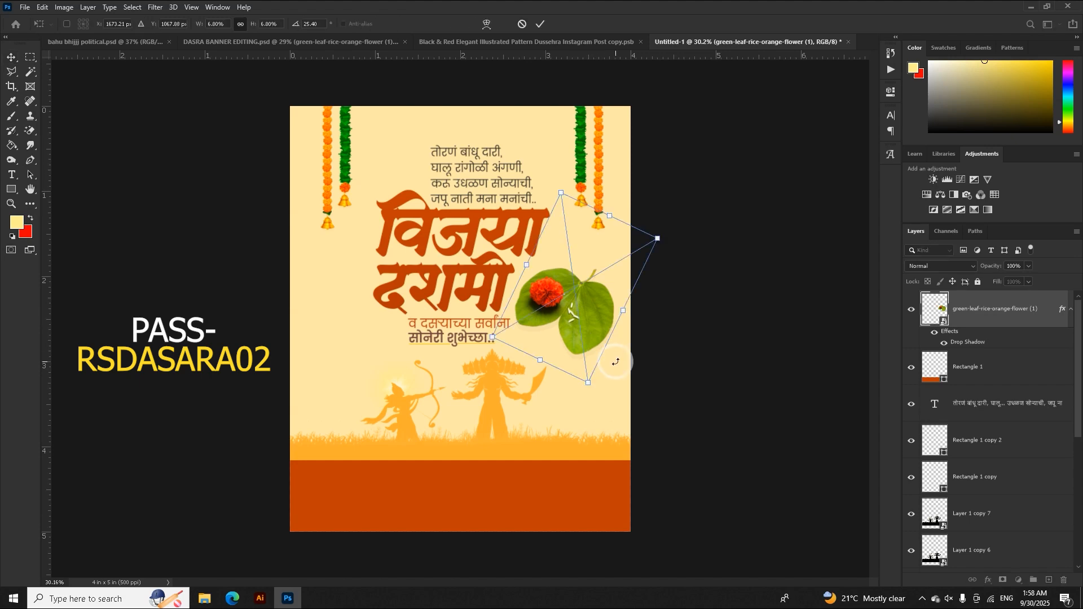
{"action": "left_click_drag", "start_coordinate": [586, 382], "coordinate": [582, 365]}
{"action": "left_click", "coordinate": [541, 23]}
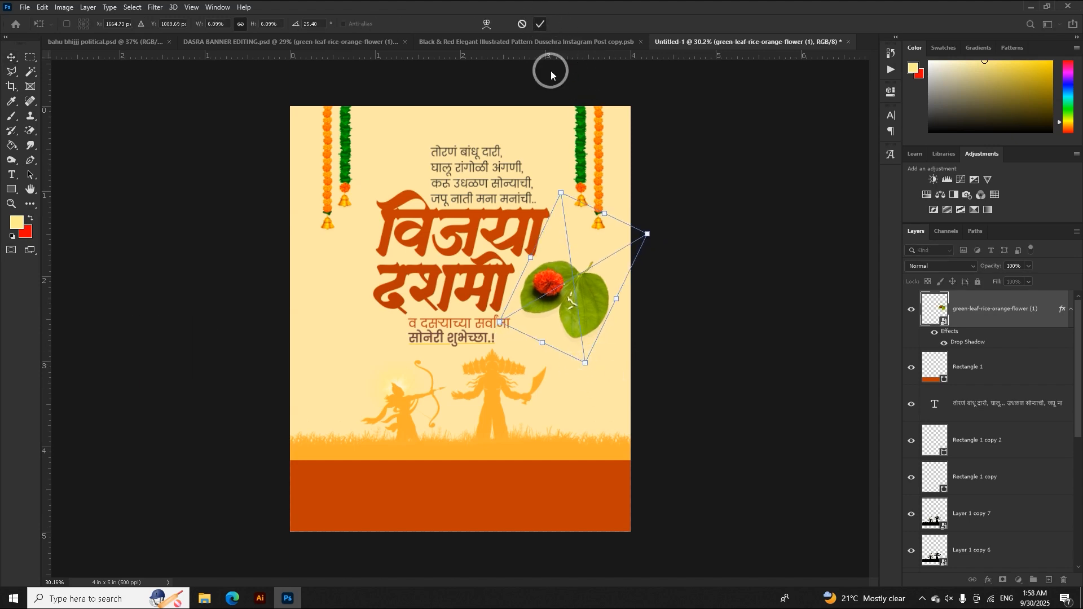
{"action": "scroll", "coordinate": [572, 303], "scroll_direction": "up", "scroll_amount": 8}
{"action": "left_click_drag", "start_coordinate": [593, 285], "coordinate": [586, 290]}
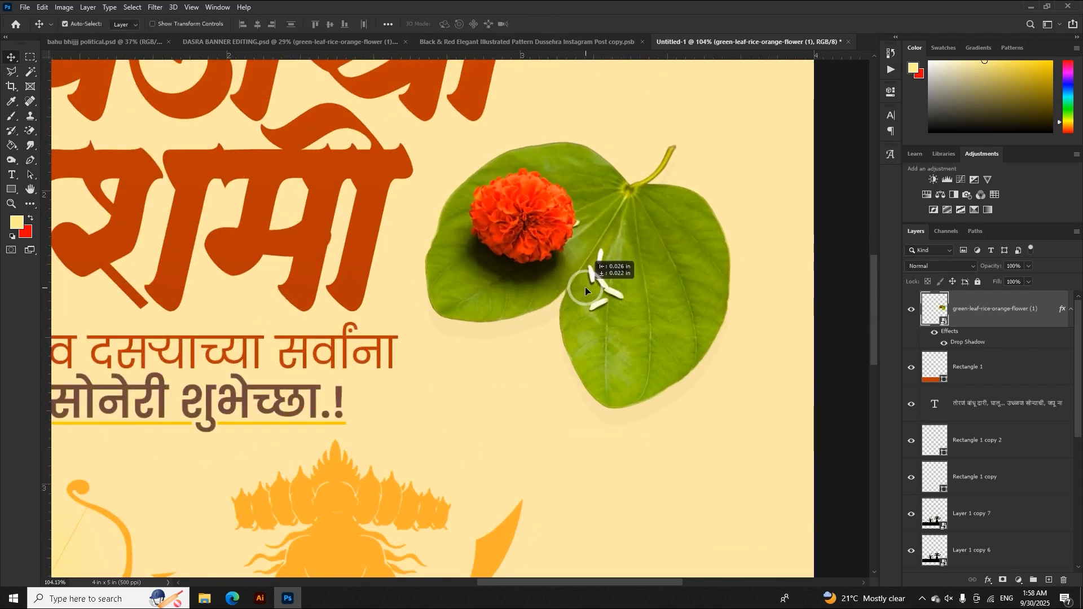
{"action": "scroll", "coordinate": [586, 291], "scroll_direction": "down", "scroll_amount": 8}
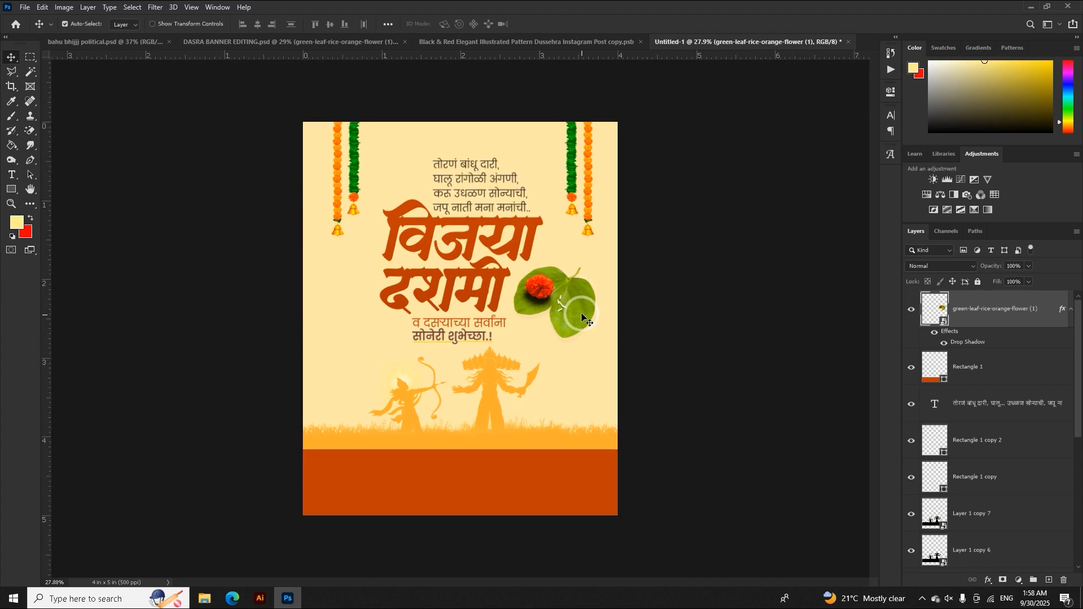
Open the contents of the download (24)ss texture layer from the DASRA BANNER EDITING document
{"action": "left_click", "coordinate": [147, 42]}
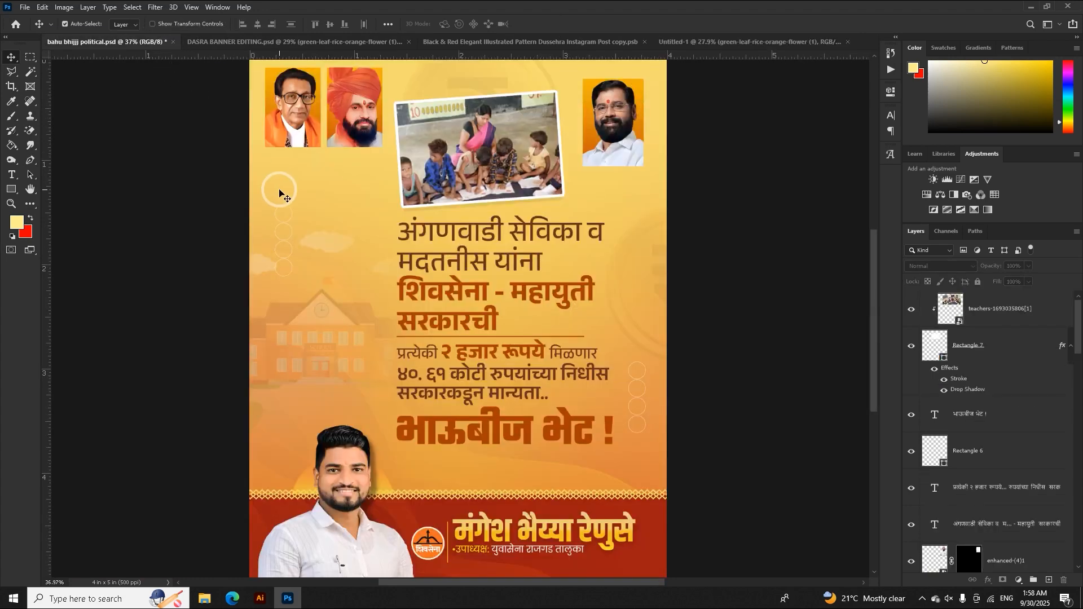
{"action": "left_click", "coordinate": [360, 43]}
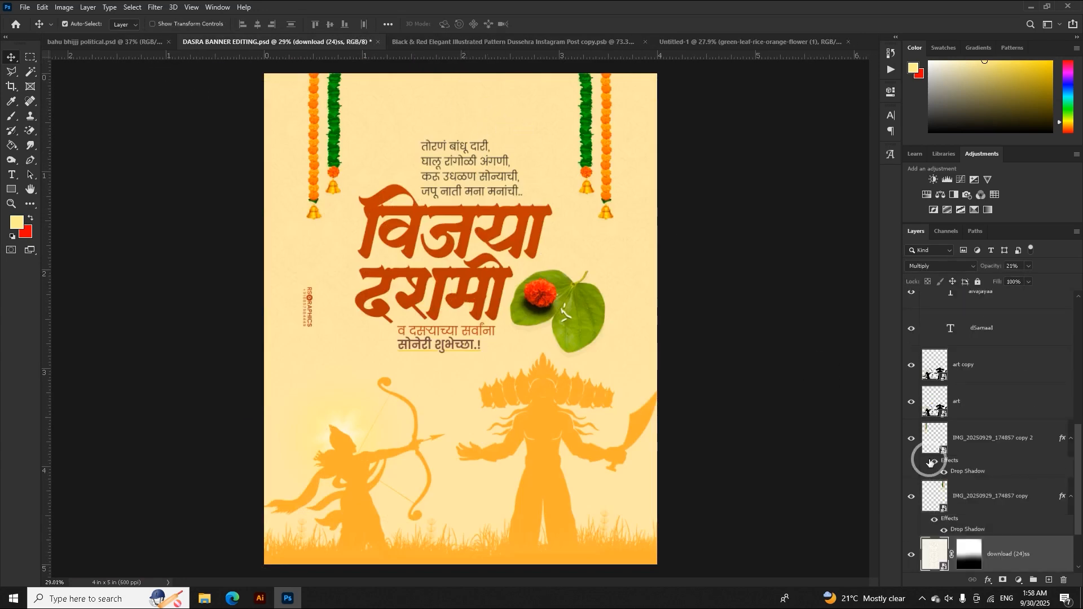
{"action": "double_click", "coordinate": [934, 559]}
{"action": "scroll", "coordinate": [494, 242], "scroll_direction": "up", "scroll_amount": 6}
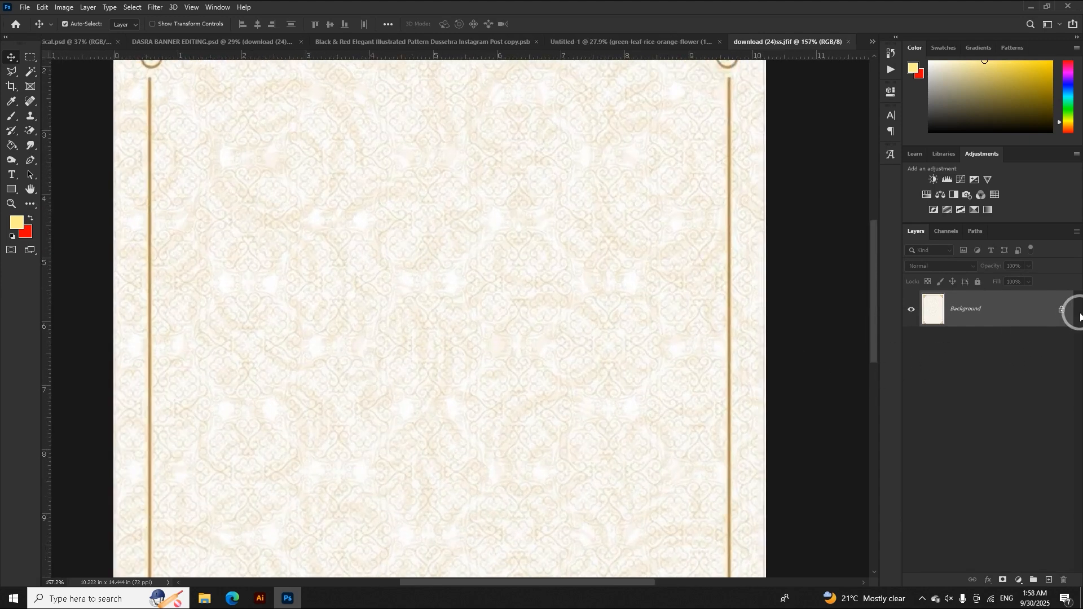
Unlock the texture's background layer and convert it to a Smart Object
{"action": "left_click", "coordinate": [1062, 310]}
{"action": "right_click", "coordinate": [1058, 309]}
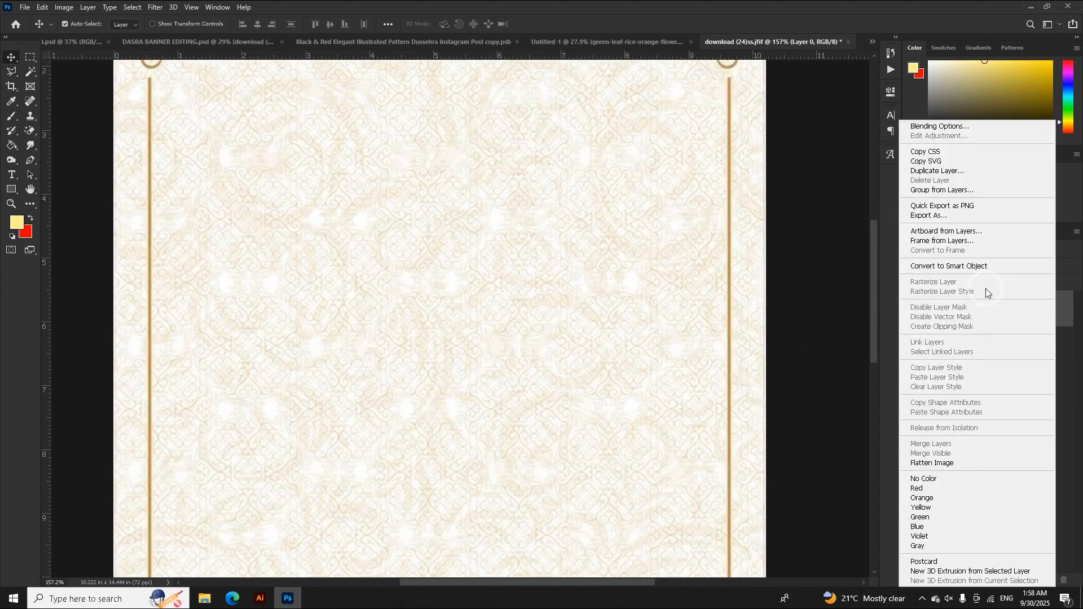
{"action": "left_click", "coordinate": [963, 271]}
{"action": "scroll", "coordinate": [494, 324], "scroll_direction": "down", "scroll_amount": 5}
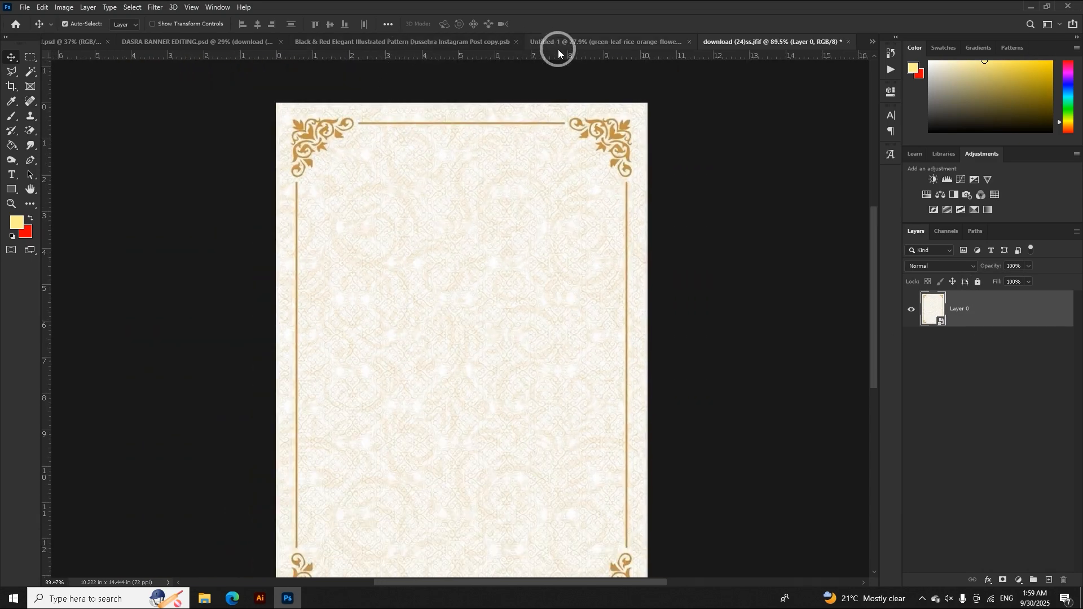
Paste the texture into the new banner just above the cream colour fill layer and scale it up to cover the whole canvas
{"action": "left_click", "coordinate": [558, 49]}
{"action": "scroll", "coordinate": [849, 449], "scroll_direction": "down", "scroll_amount": 2}
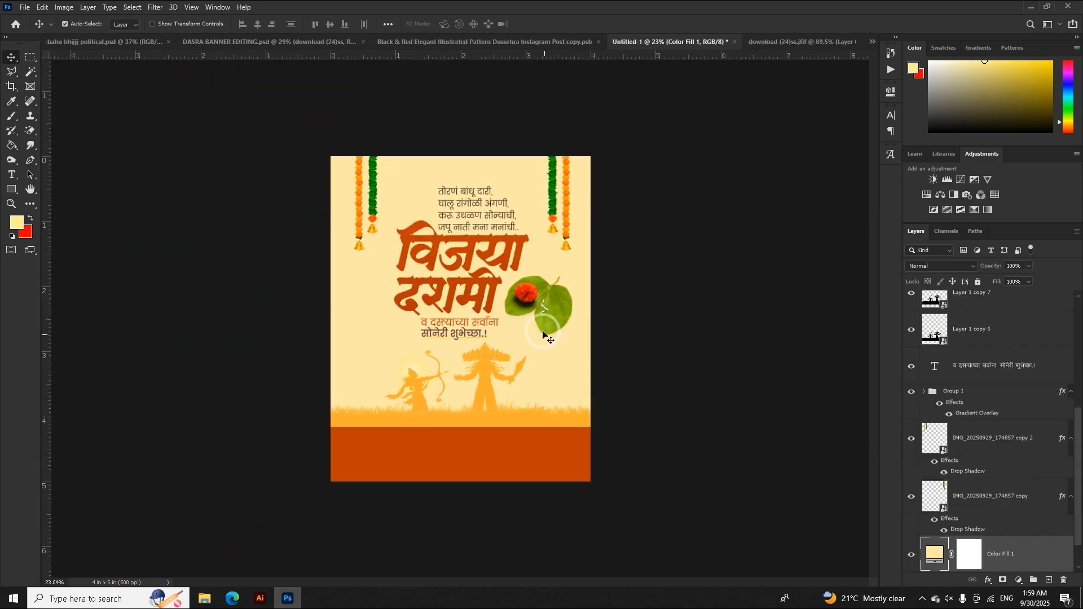
{"action": "key", "text": "ctrl+v"}
{"action": "scroll", "coordinate": [505, 299], "scroll_direction": "up", "scroll_amount": 3}
{"action": "key", "text": "ctrl+t"}
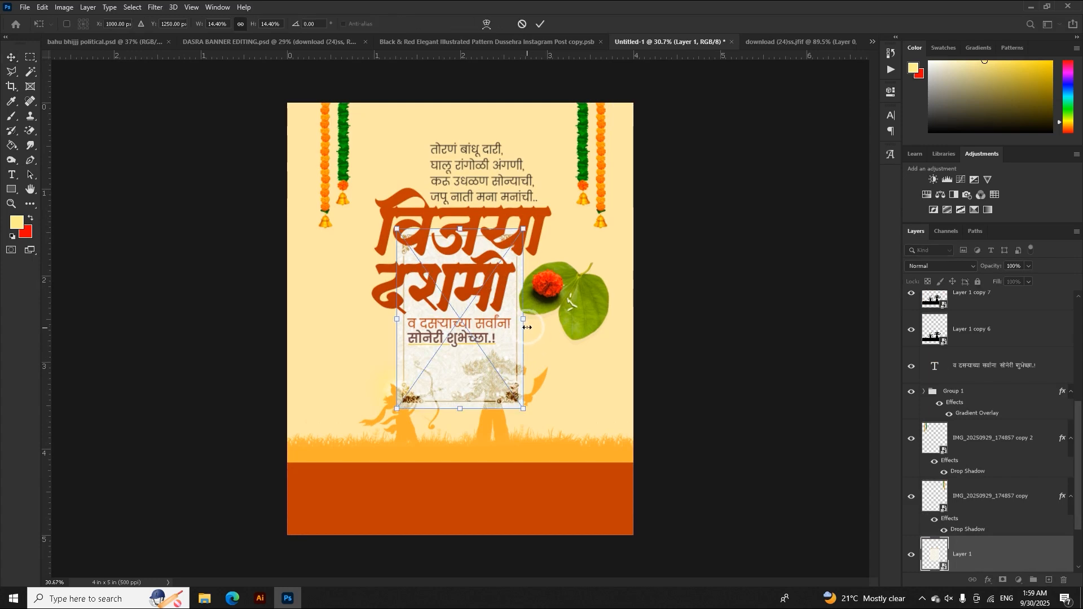
{"action": "left_click_drag", "start_coordinate": [524, 322], "coordinate": [663, 348]}
{"action": "key", "text": "Return"}
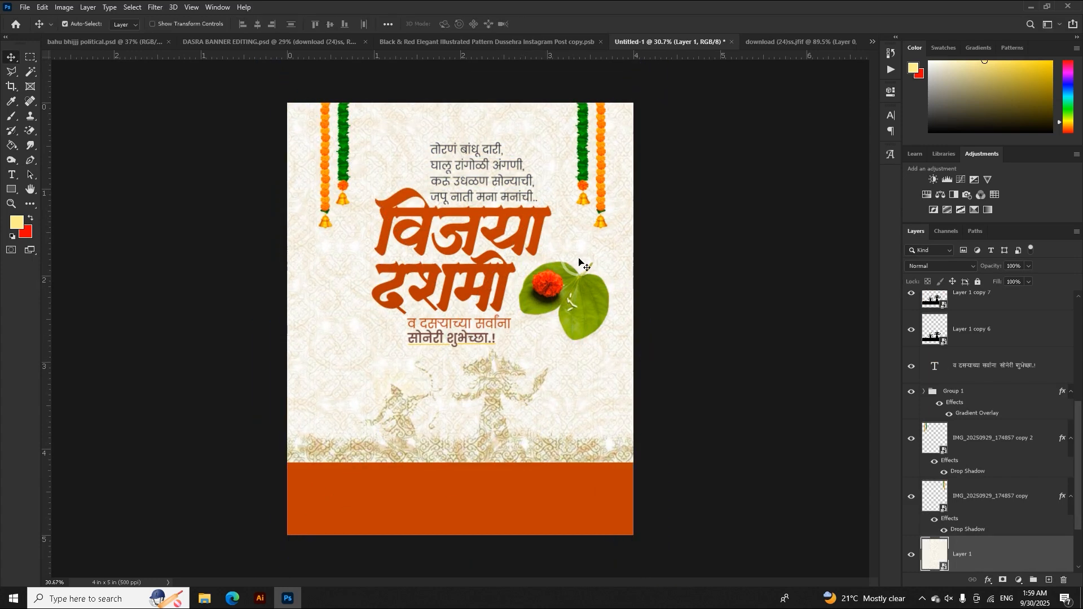
Add a black mask to the texture layer and reveal the texture across the banner's upper part with a soft white brush at 26% opacity
{"action": "scroll", "coordinate": [552, 314], "scroll_direction": "up", "scroll_amount": 1}
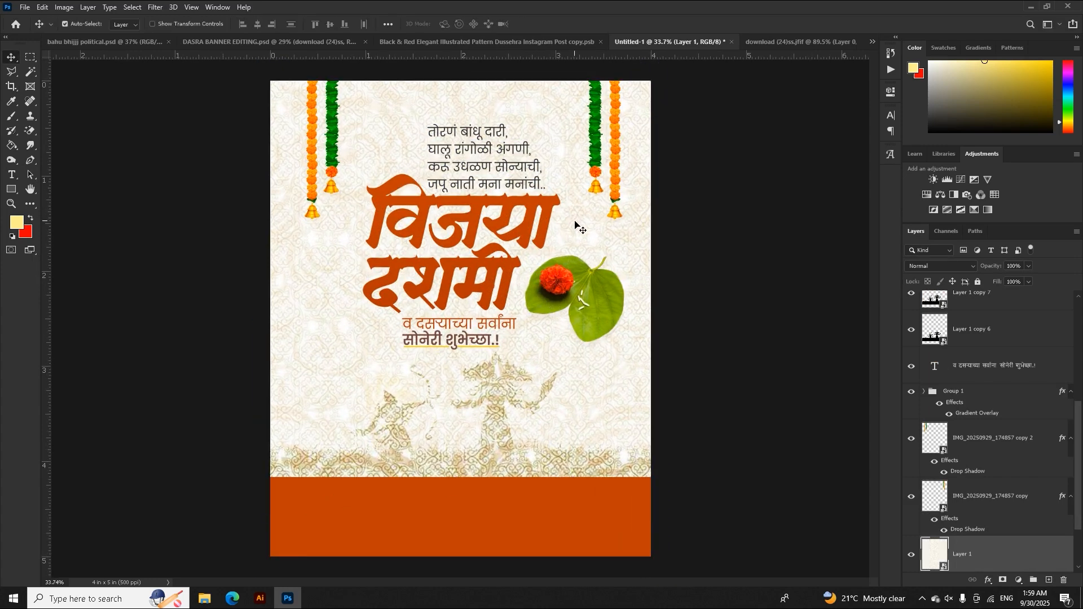
{"action": "scroll", "coordinate": [579, 228], "scroll_direction": "up", "scroll_amount": 2}
{"action": "scroll", "coordinate": [583, 234], "scroll_direction": "down", "scroll_amount": 1}
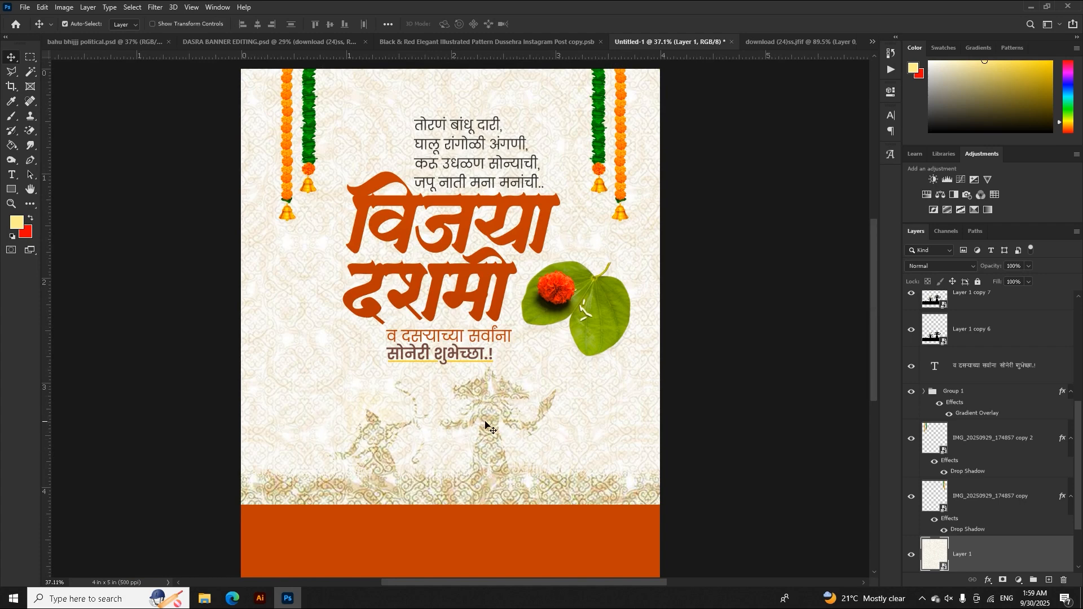
{"action": "scroll", "coordinate": [939, 432], "scroll_direction": "down", "scroll_amount": 2}
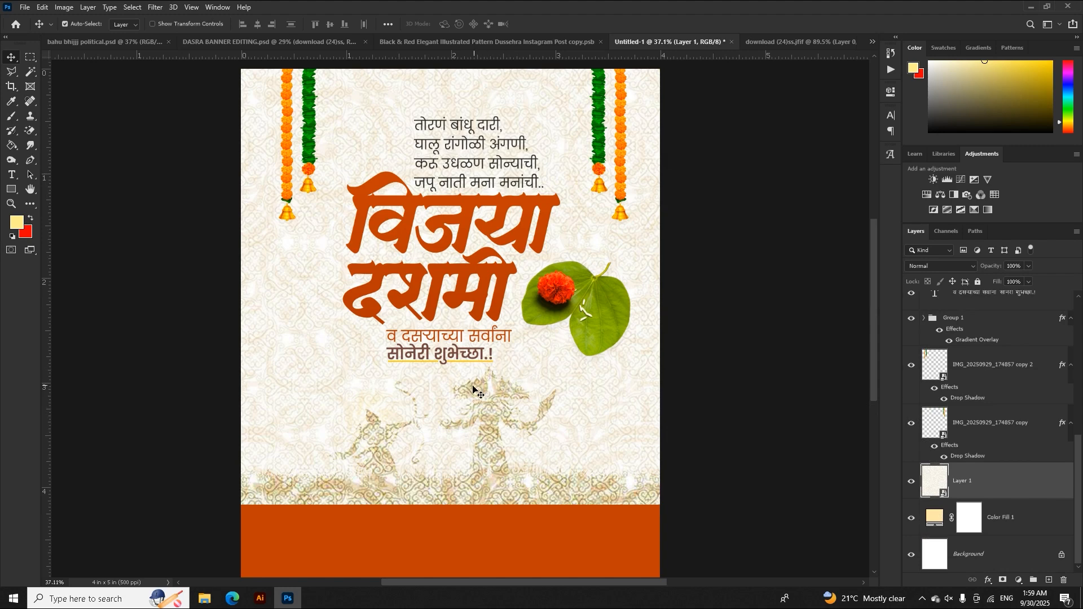
{"action": "left_click", "coordinate": [1005, 582], "text": "alt"}
{"action": "scroll", "coordinate": [708, 430], "scroll_direction": "down", "scroll_amount": 1}
{"action": "key", "text": "b"}
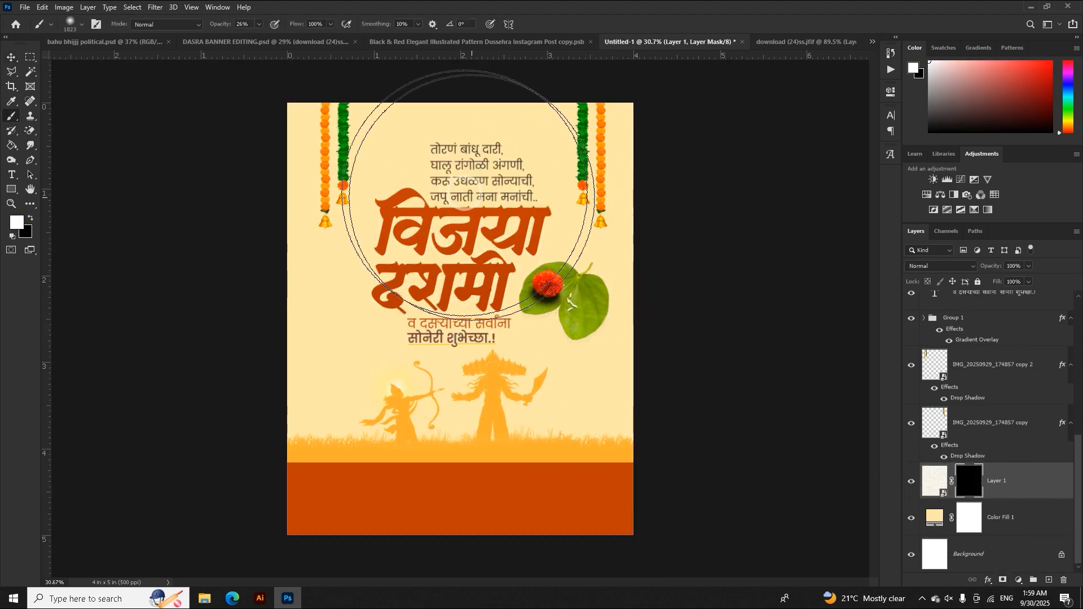
{"action": "mouse_move", "coordinate": [307, 120]}
{"action": "left_mouse_down"}
{"action": "mouse_move", "coordinate": [505, 124]}
{"action": "mouse_move", "coordinate": [581, 137]}
{"action": "mouse_move", "coordinate": [626, 166]}
{"action": "mouse_move", "coordinate": [488, 144]}
{"action": "left_mouse_up"}
Try to reveal the texture over the Ravana silhouette by painting white on the mask with a smaller brush
{"action": "scroll", "coordinate": [525, 395], "scroll_direction": "up", "scroll_amount": 8}
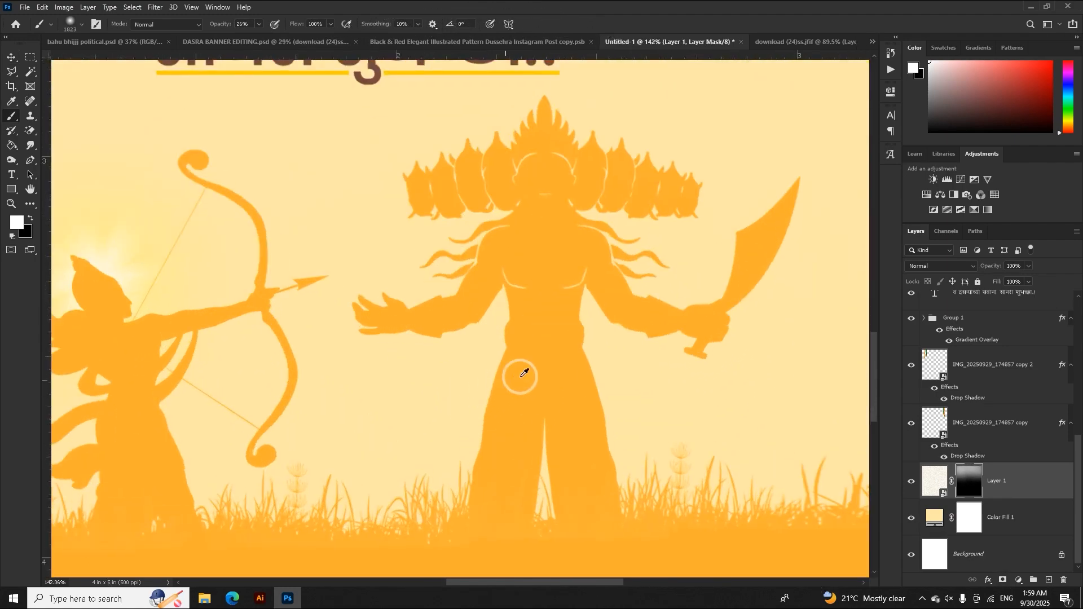
{"action": "right_click", "coordinate": [542, 364], "text": "alt"}
{"action": "right_click", "coordinate": [563, 349], "text": "alt"}
{"action": "right_click", "coordinate": [557, 318], "text": "alt"}
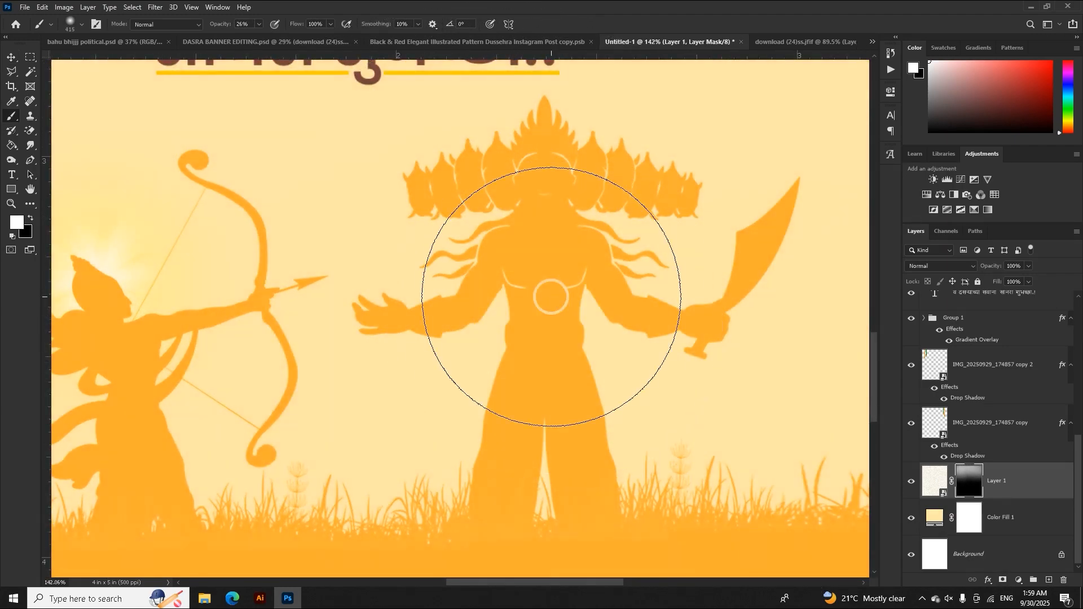
{"action": "left_click", "coordinate": [551, 297]}
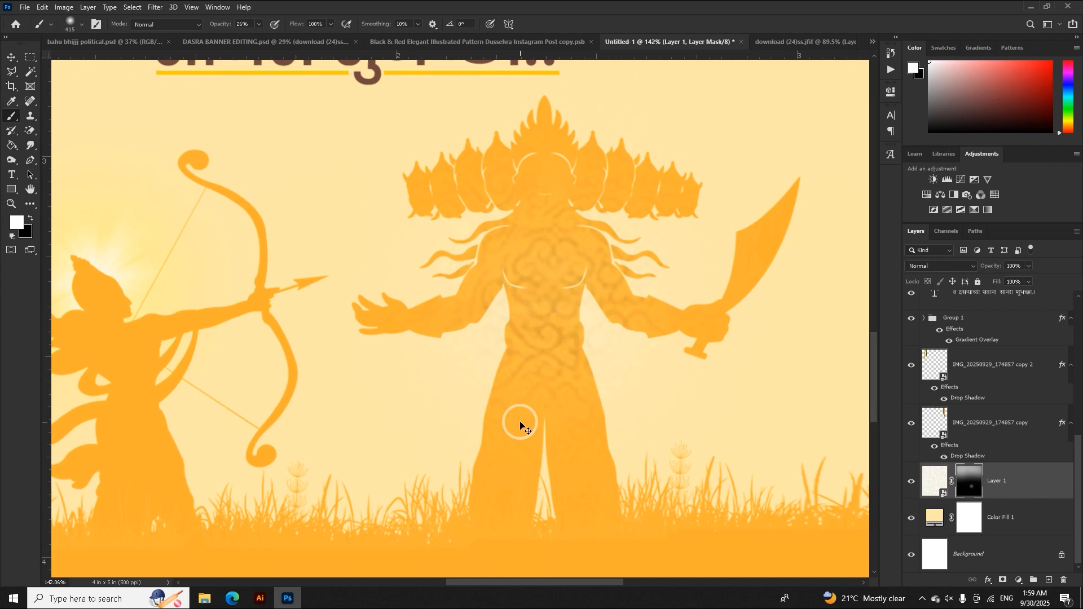
{"action": "key", "text": "ctrl+z"}
{"action": "scroll", "coordinate": [523, 381], "scroll_direction": "down", "scroll_amount": 8}
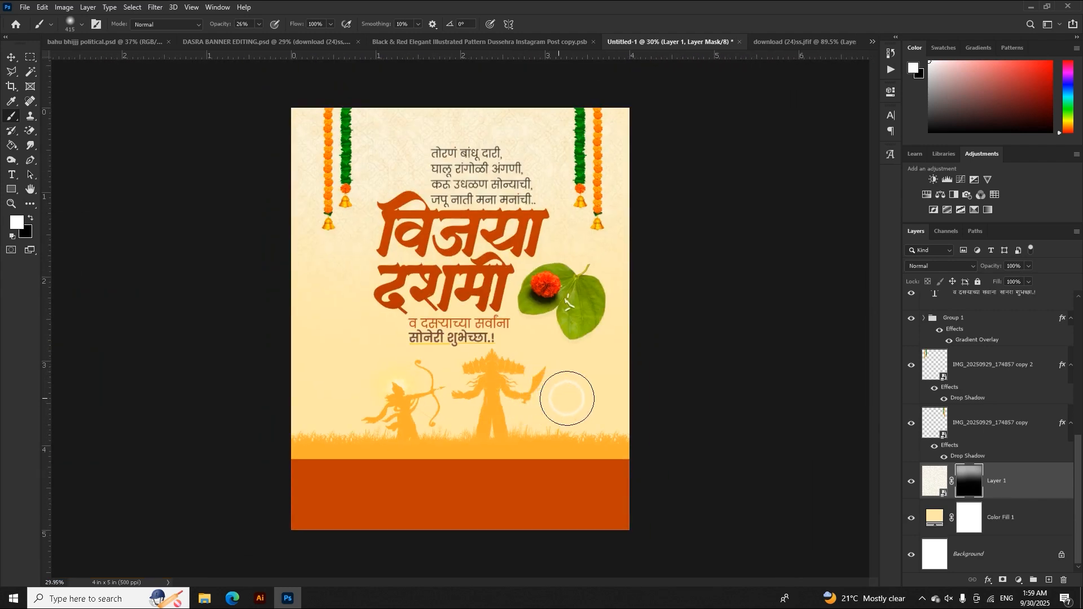
{"action": "scroll", "coordinate": [486, 389], "scroll_direction": "up", "scroll_amount": 2}
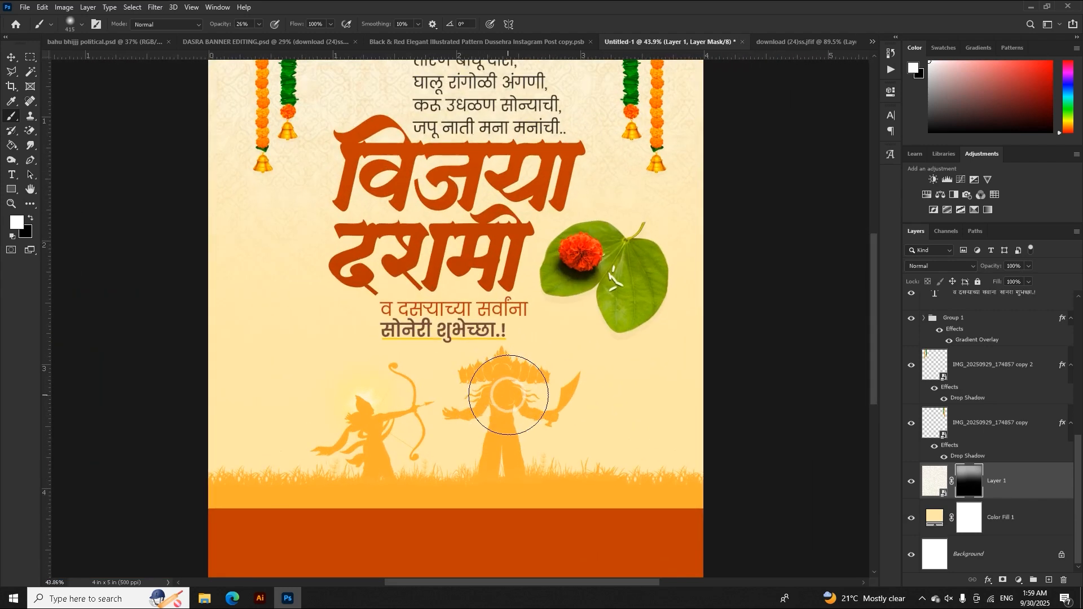
{"action": "mouse_move", "coordinate": [499, 384]}
{"action": "left_mouse_down"}
{"action": "mouse_move", "coordinate": [557, 387]}
{"action": "mouse_move", "coordinate": [360, 429]}
{"action": "mouse_move", "coordinate": [387, 464]}
{"action": "mouse_move", "coordinate": [513, 449]}
{"action": "left_mouse_up"}
{"action": "scroll", "coordinate": [513, 450], "scroll_direction": "down", "scroll_amount": 2}
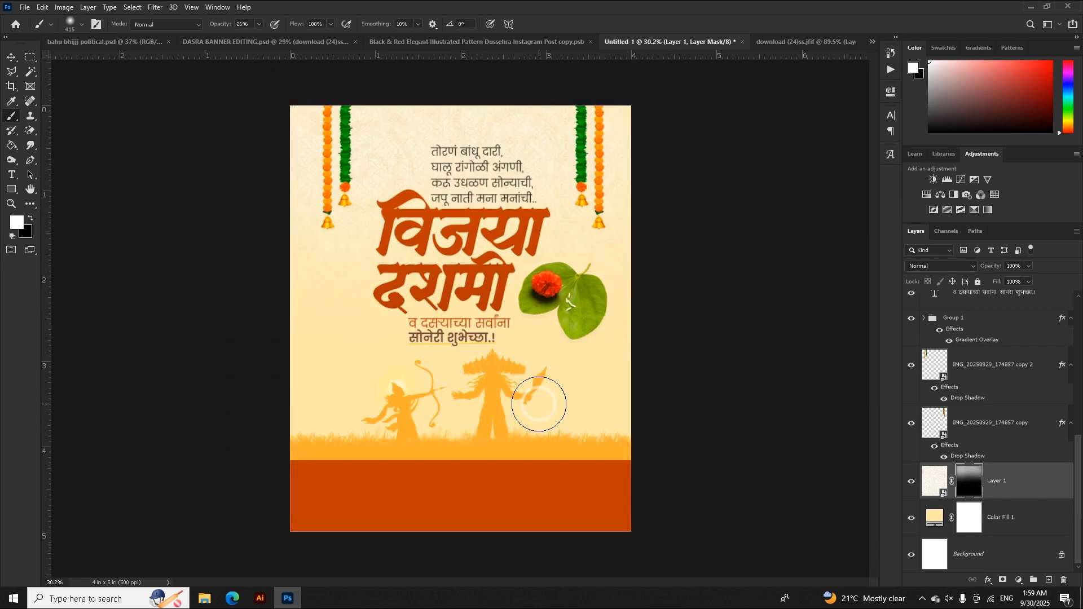
Compare the texture with its mask off and on, then paint in more texture around the garland ends with a larger brush
{"action": "left_click", "coordinate": [965, 482], "text": "shift"}
{"action": "left_click", "coordinate": [965, 482], "text": "shift"}
{"action": "right_click", "coordinate": [498, 167], "text": "alt"}
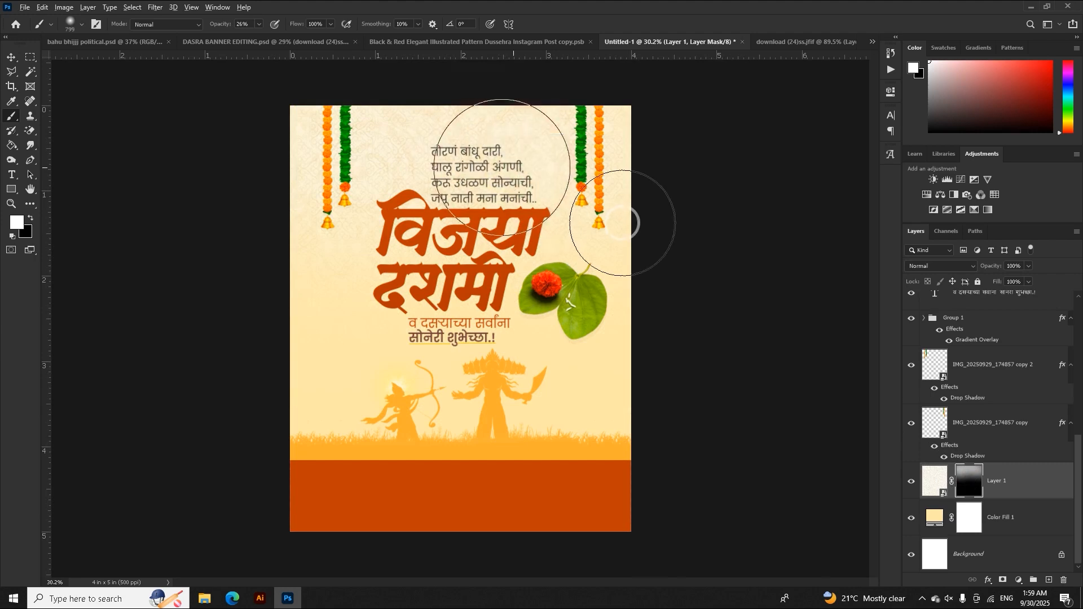
{"action": "mouse_move", "coordinate": [623, 223]}
{"action": "left_mouse_down"}
{"action": "mouse_move", "coordinate": [603, 235]}
{"action": "mouse_move", "coordinate": [339, 210]}
{"action": "left_mouse_up"}
Set the texture layer's blend mode to Linear Burn and its opacity to 44%
{"action": "scroll", "coordinate": [491, 226], "scroll_direction": "up", "scroll_amount": 2}
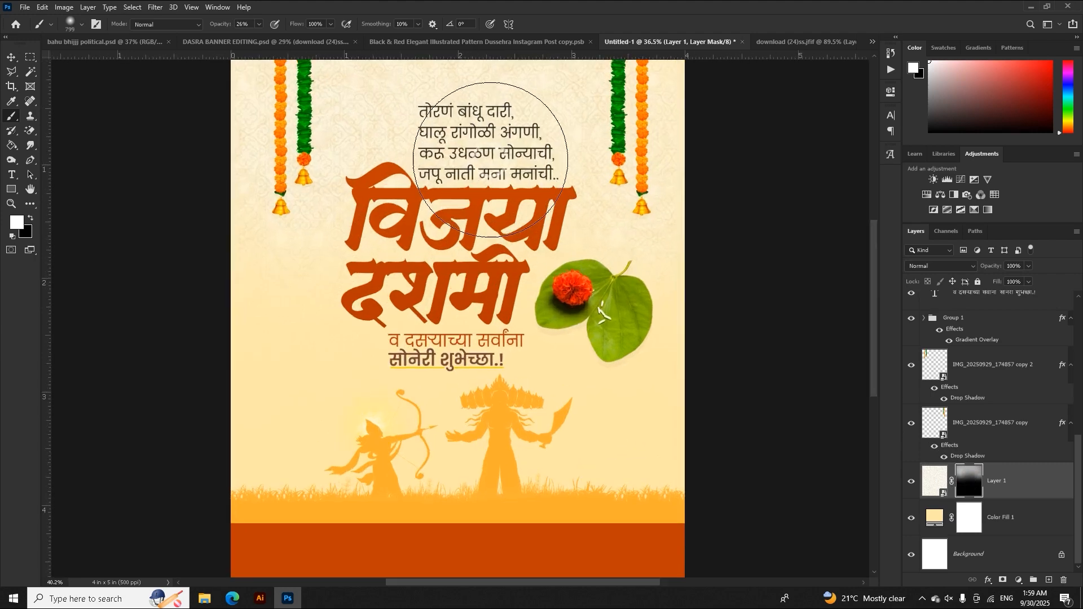
{"action": "left_click", "coordinate": [919, 269]}
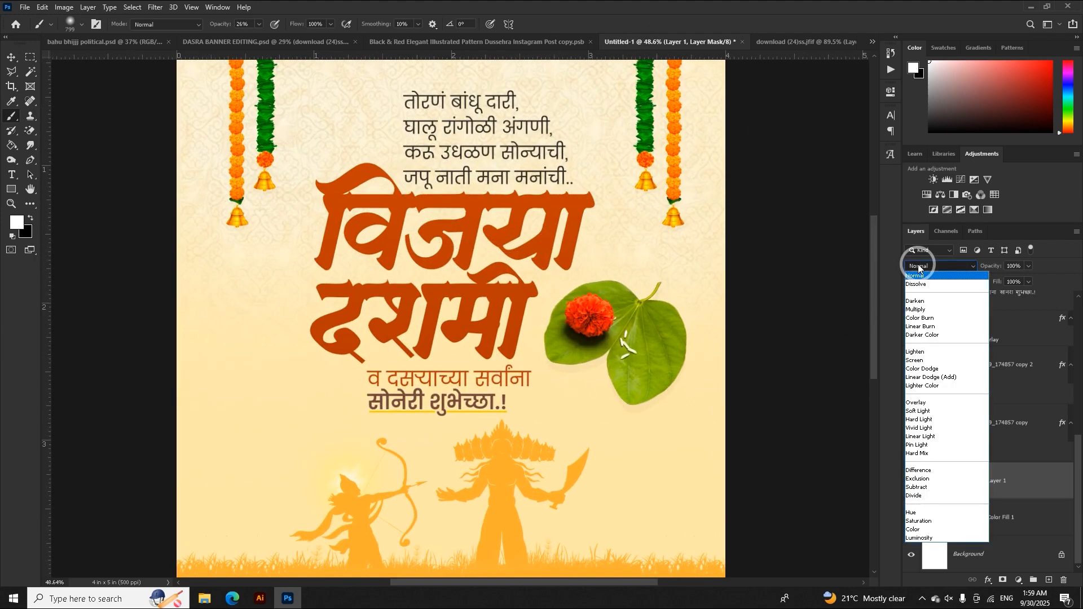
{"action": "left_click", "coordinate": [920, 328]}
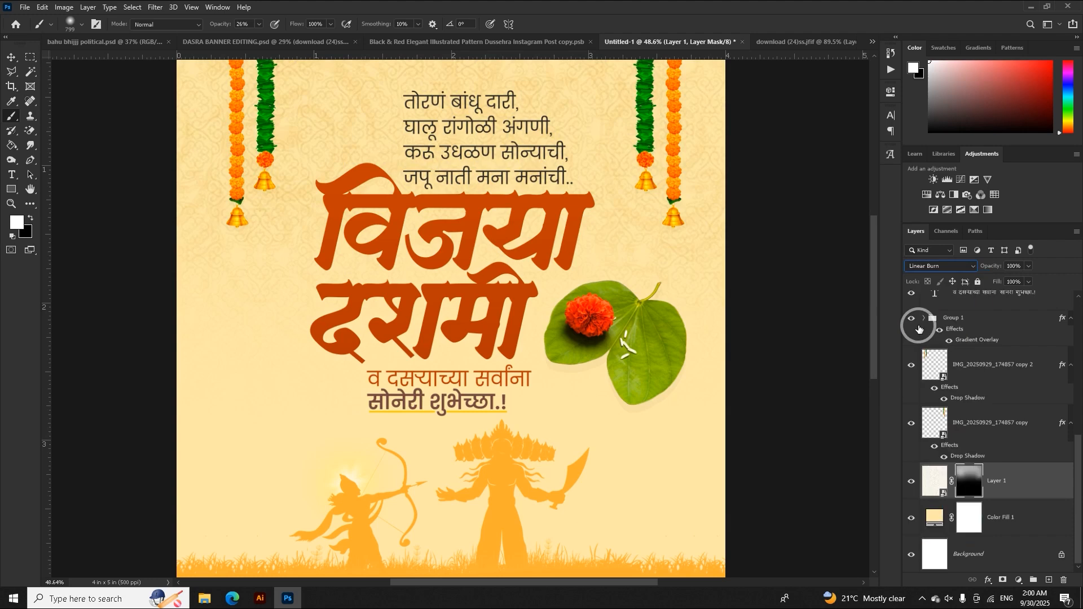
{"action": "key", "text": "ctrl+minus"}
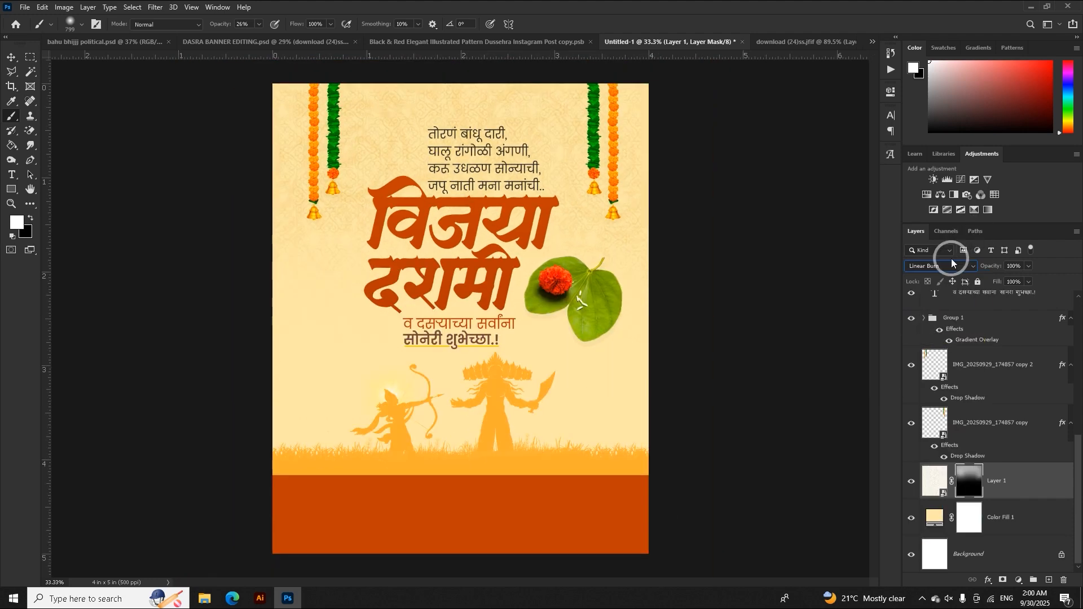
{"action": "left_click_drag", "start_coordinate": [991, 268], "coordinate": [978, 263]}
Paint white on the texture's mask with a very large soft brush to extend the pattern on both sides of the title
{"action": "key", "text": "z"}
{"action": "left_click_drag", "start_coordinate": [564, 142], "coordinate": [528, 155]}
{"action": "left_click_drag", "start_coordinate": [588, 169], "coordinate": [600, 172]}
{"action": "left_click_drag", "start_coordinate": [613, 232], "coordinate": [648, 248]}
{"action": "left_click", "coordinate": [627, 244]}
{"action": "left_click", "coordinate": [283, 235]}
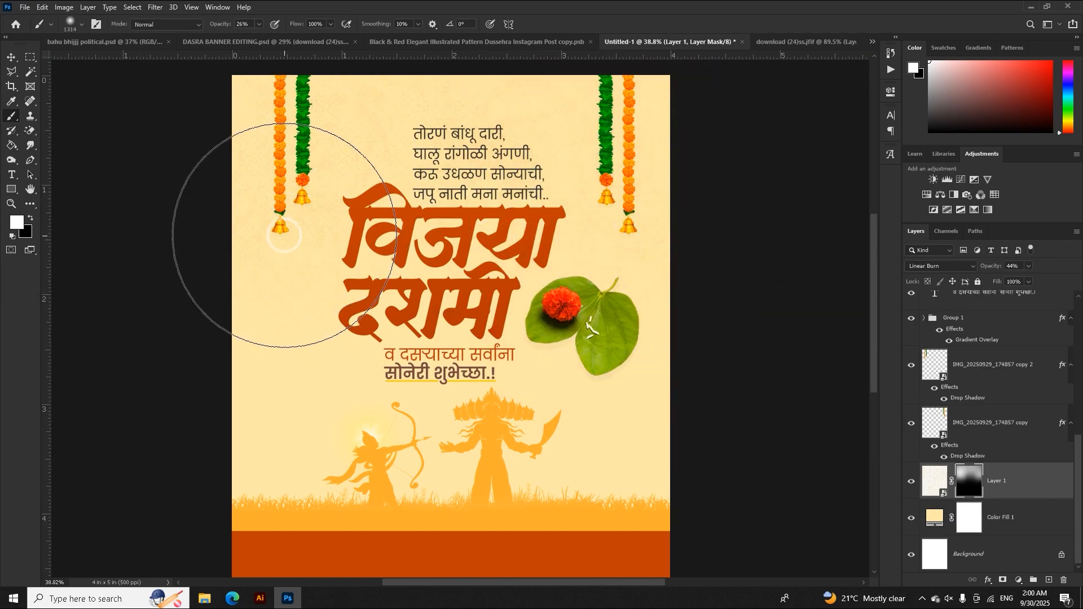
{"action": "scroll", "coordinate": [491, 455], "scroll_direction": "up", "scroll_amount": 5}
{"action": "scroll", "coordinate": [459, 411], "scroll_direction": "down", "scroll_amount": 7}
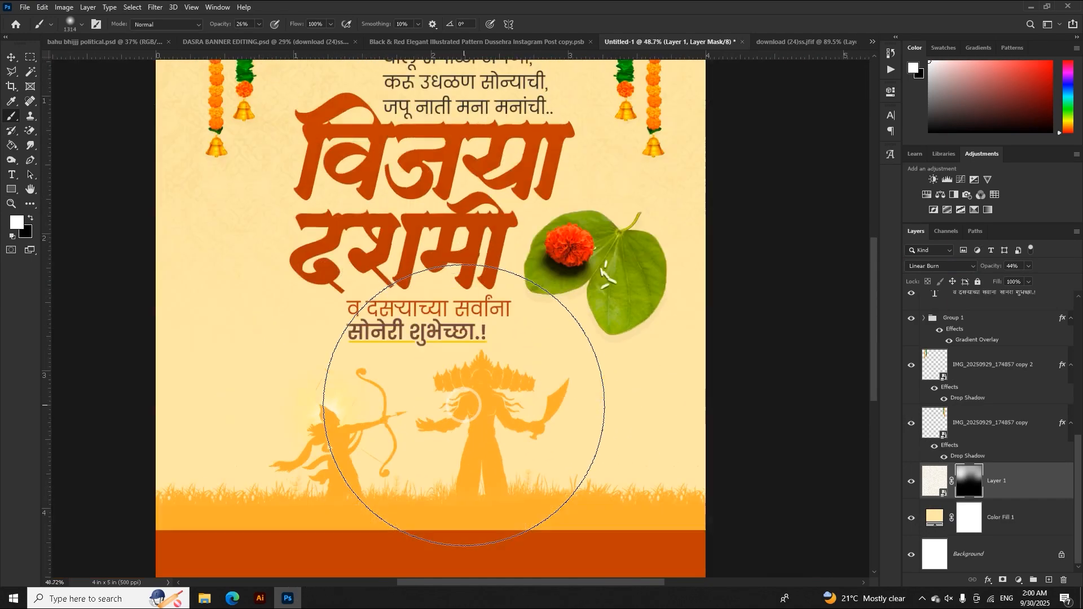
Reduce the texture layer's opacity to 32%
{"action": "left_click", "coordinate": [16, 58]}
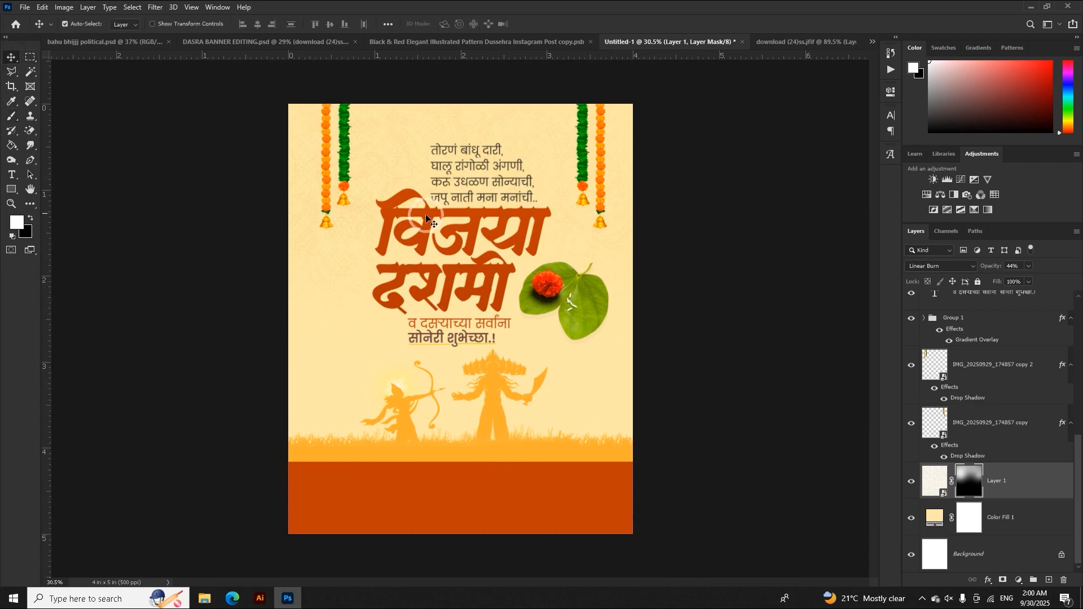
{"action": "scroll", "coordinate": [445, 214], "scroll_direction": "up", "scroll_amount": 1}
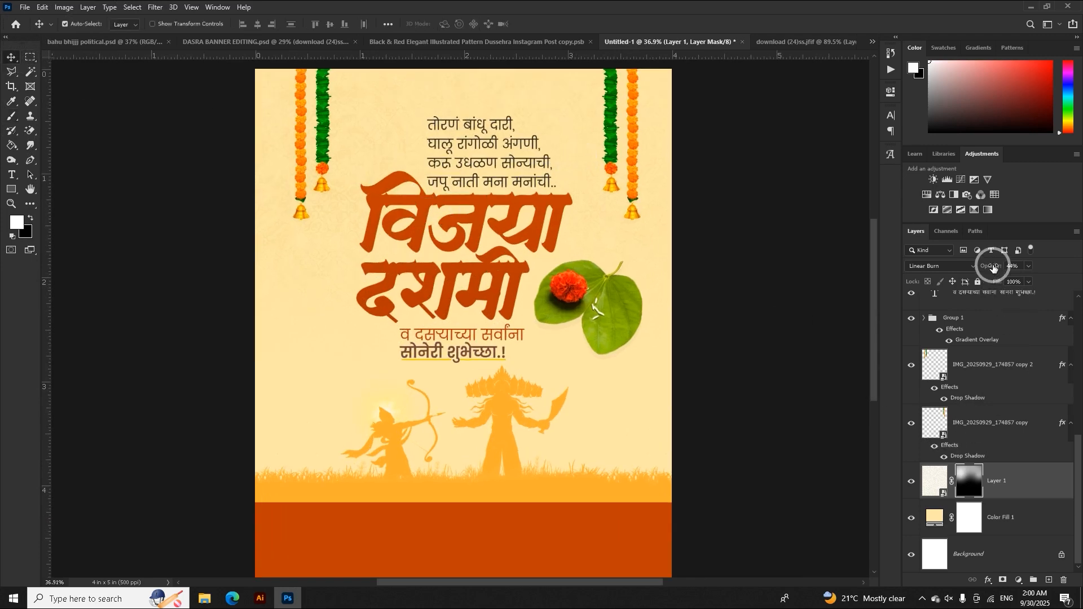
{"action": "left_click_drag", "start_coordinate": [987, 270], "coordinate": [1000, 267]}
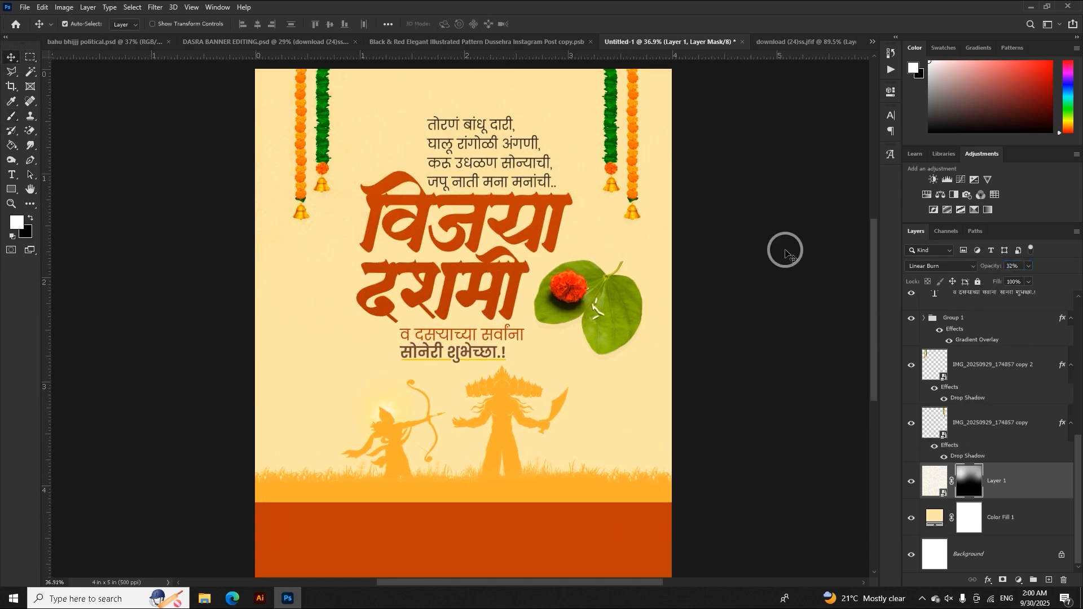
Switch to the bahu bhijjj political document and examine the font settings of the name and designation text in its footer
{"action": "left_click", "coordinate": [116, 41]}
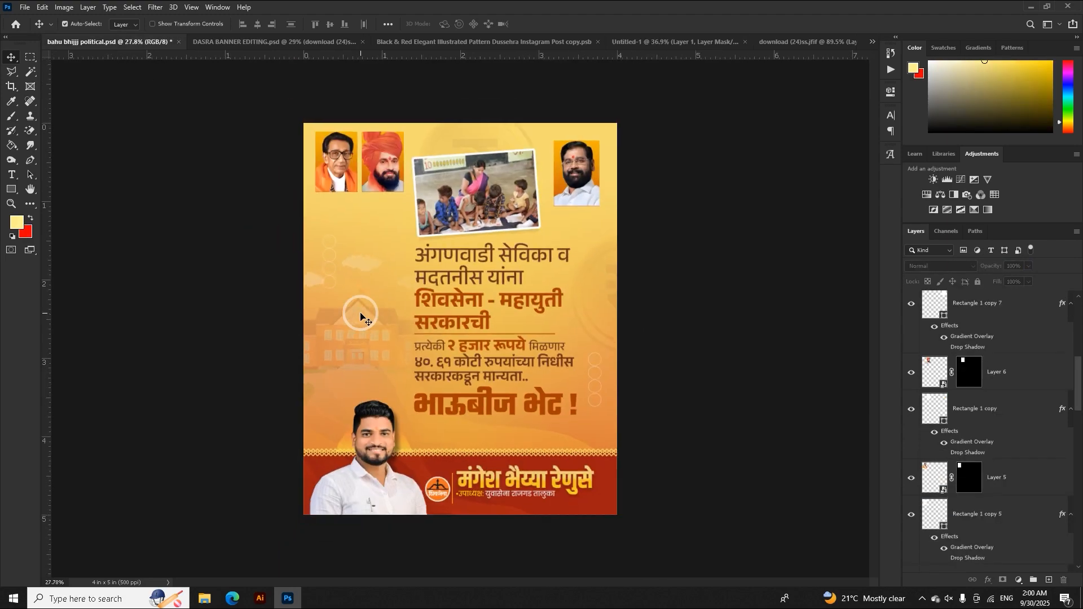
{"action": "scroll", "coordinate": [357, 315], "scroll_direction": "up", "scroll_amount": 3}
{"action": "scroll", "coordinate": [398, 413], "scroll_direction": "up", "scroll_amount": 3}
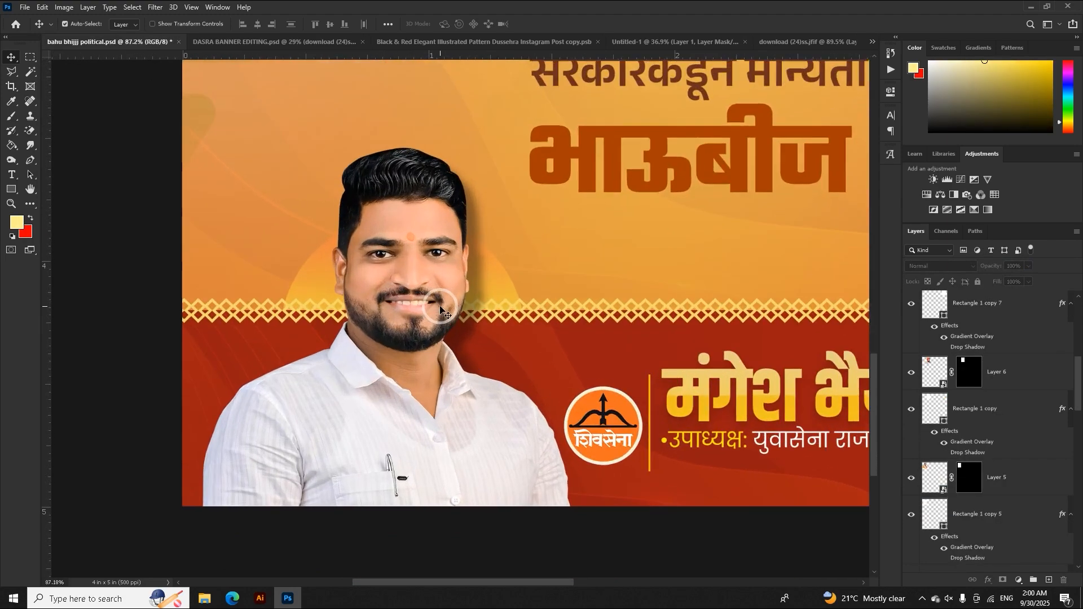
{"action": "scroll", "coordinate": [504, 338], "scroll_direction": "down", "scroll_amount": 5}
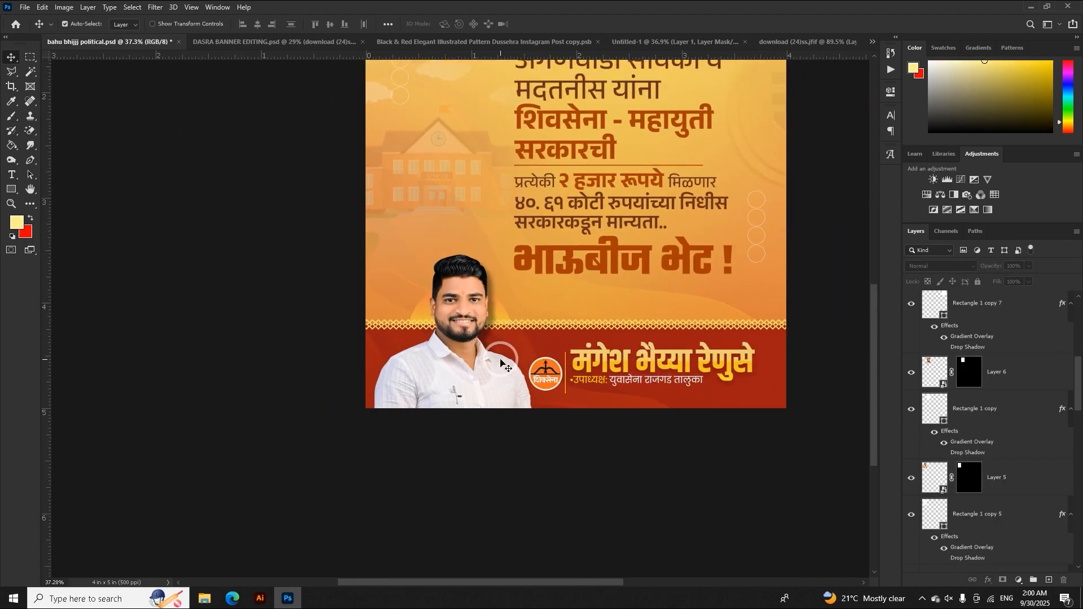
{"action": "scroll", "coordinate": [721, 361], "scroll_direction": "up", "scroll_amount": 1}
{"action": "scroll", "coordinate": [728, 360], "scroll_direction": "up", "scroll_amount": 4}
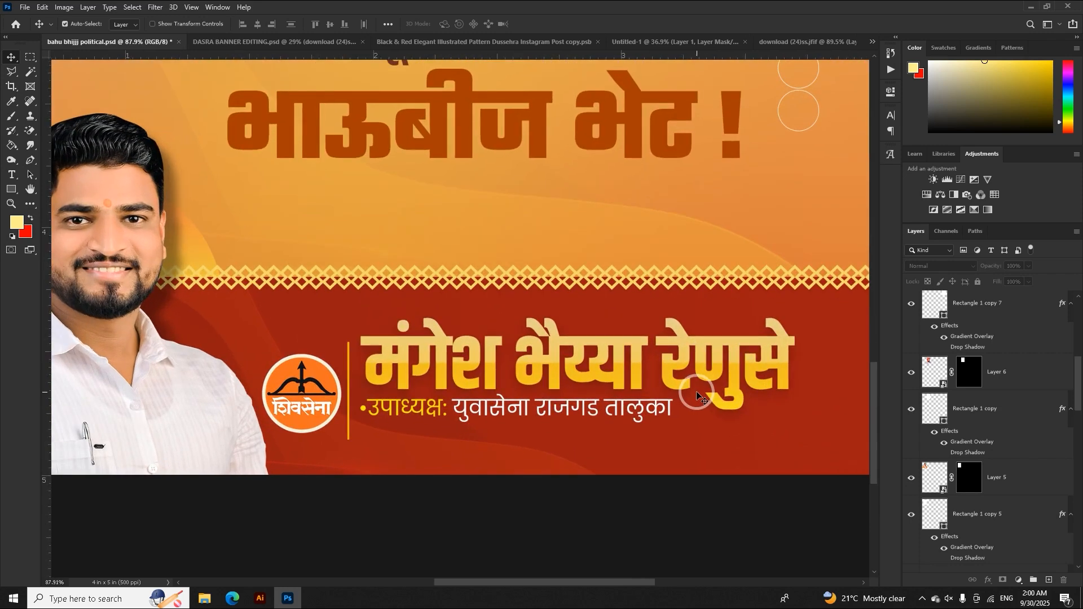
{"action": "left_click", "coordinate": [636, 345]}
{"action": "double_click", "coordinate": [636, 346]}
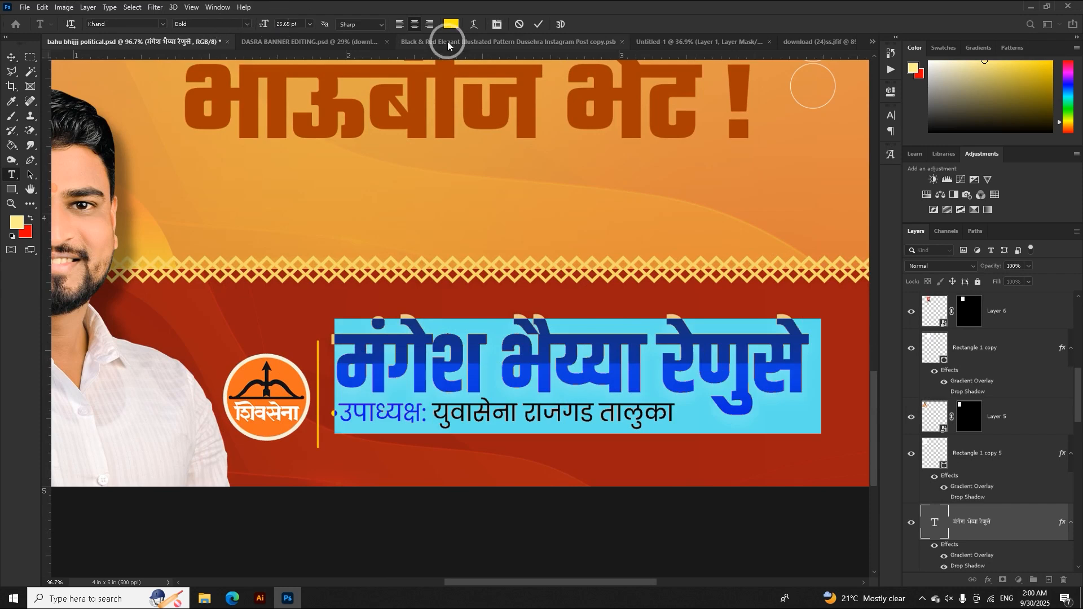
{"action": "left_click", "coordinate": [539, 25]}
{"action": "double_click", "coordinate": [638, 423]}
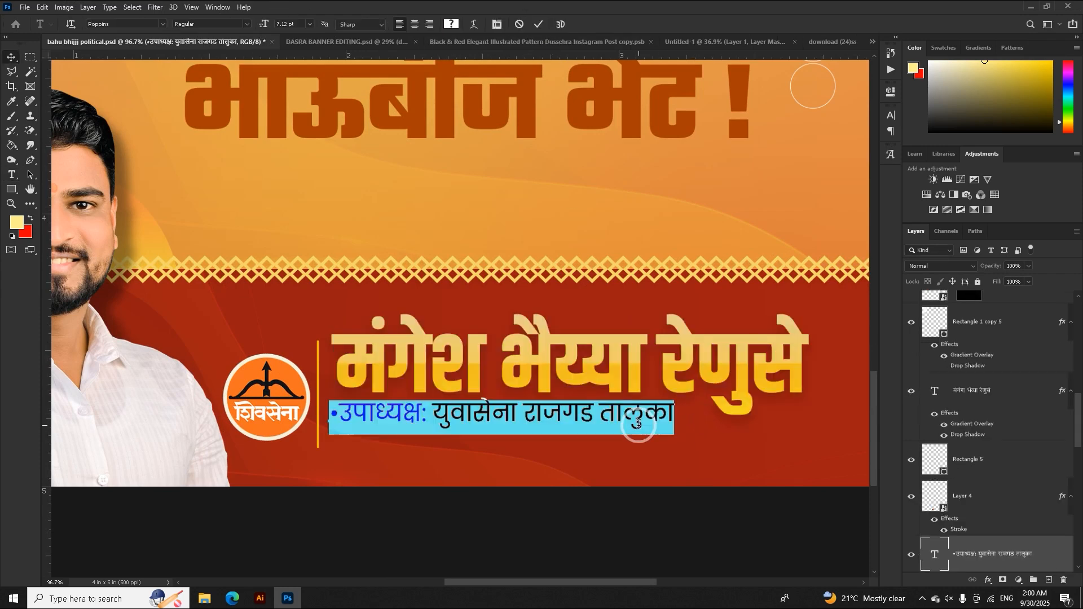
{"action": "left_click", "coordinate": [539, 24]}
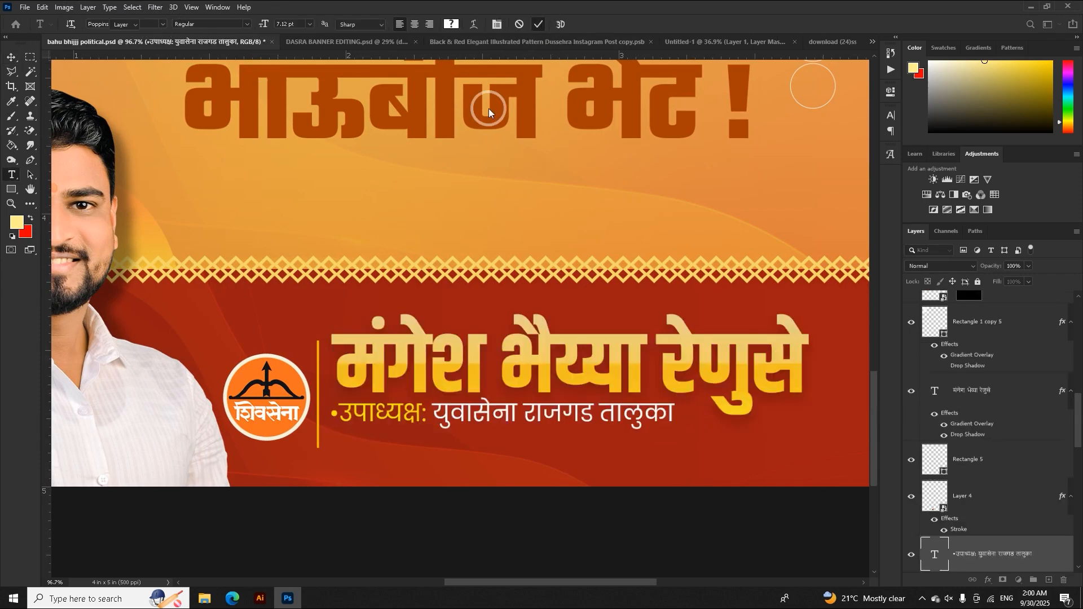
Link the party logo, divider line, name and designation layers and copy them together onto the new banner's orange footer band
{"action": "key", "text": "v"}
{"action": "left_click", "coordinate": [299, 395]}
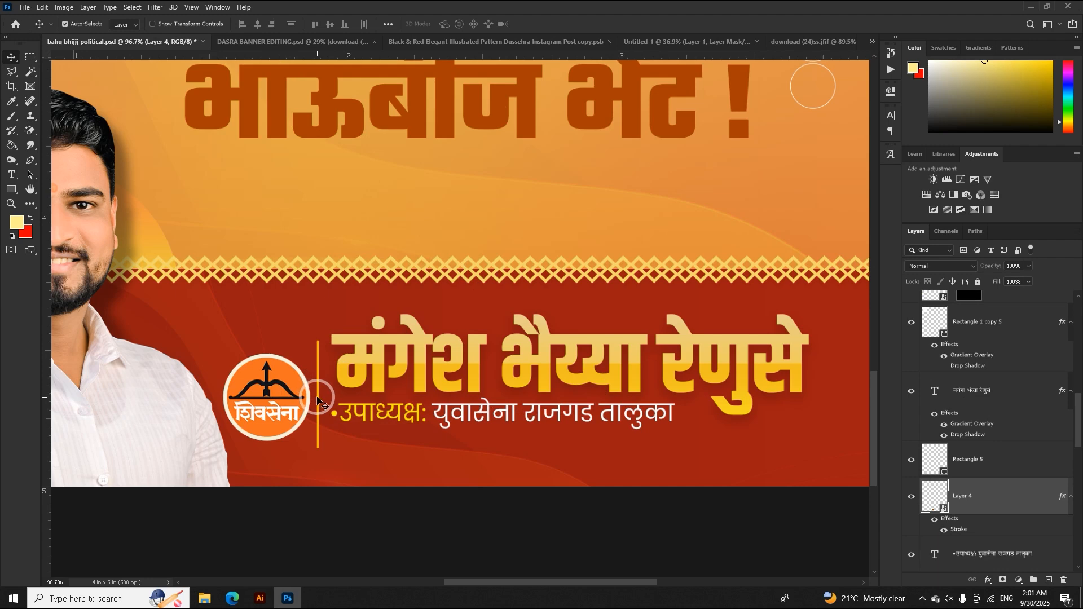
{"action": "left_click", "coordinate": [319, 402], "text": "shift"}
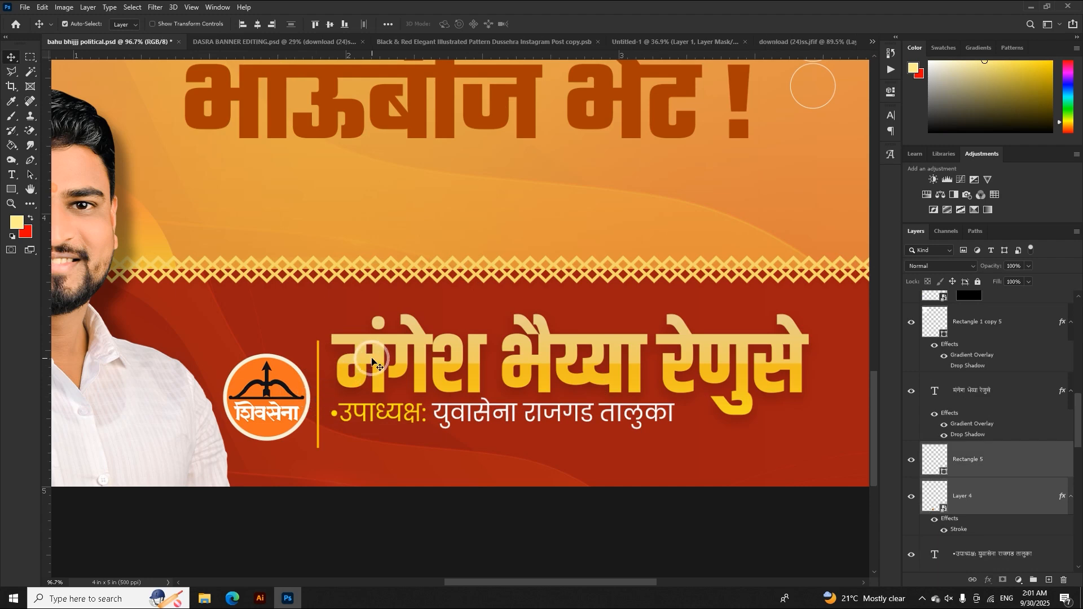
{"action": "left_click", "coordinate": [373, 363], "text": "shift"}
{"action": "left_click_drag", "start_coordinate": [962, 506], "coordinate": [981, 573]}
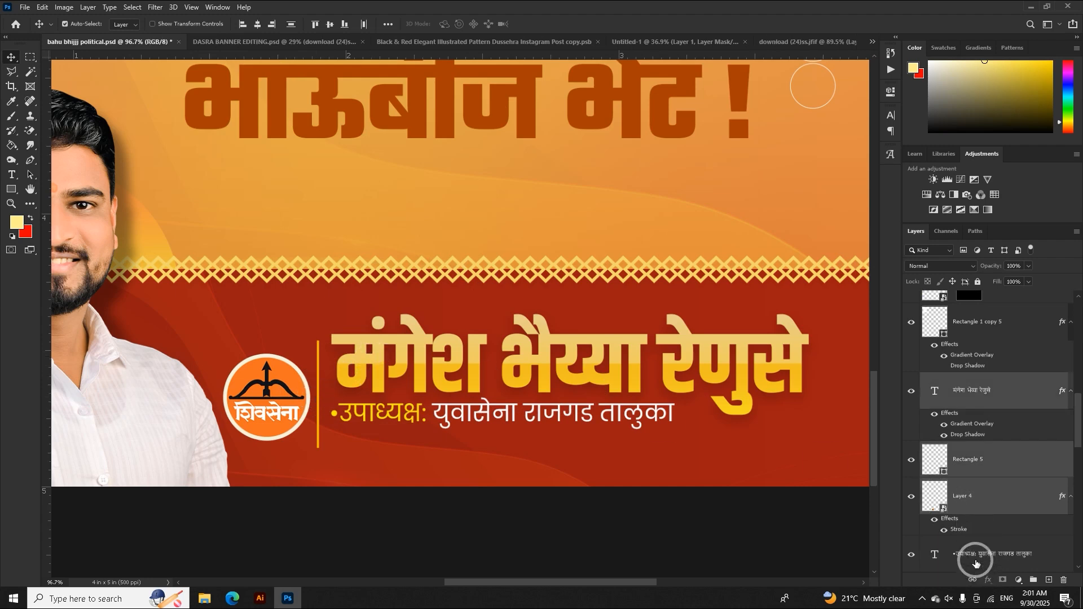
{"action": "left_click", "coordinate": [977, 558], "text": "shift"}
{"action": "left_click", "coordinate": [972, 580]}
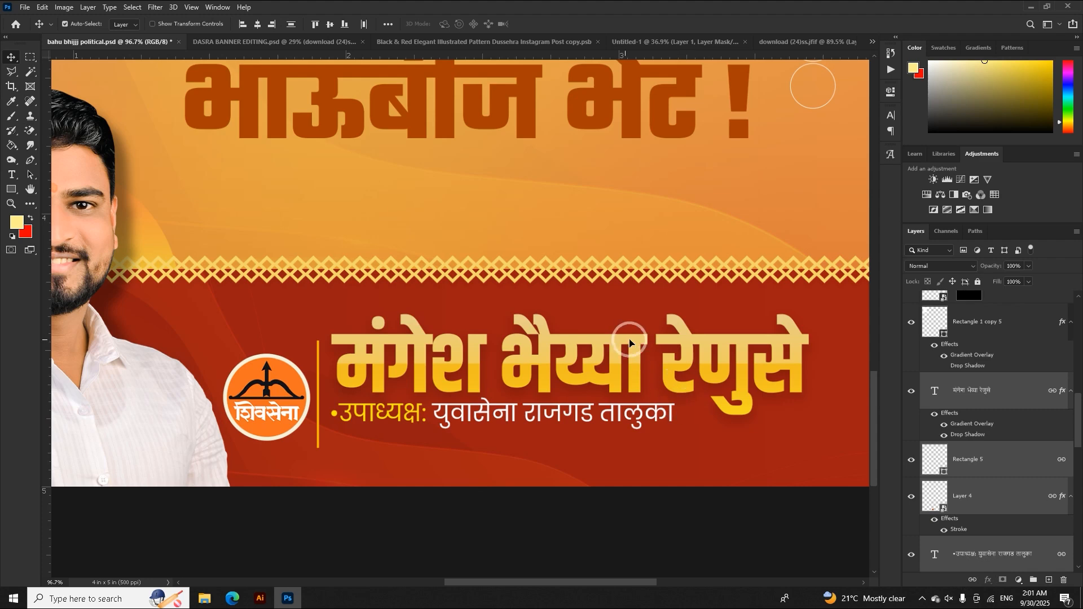
{"action": "left_click_drag", "start_coordinate": [628, 342], "coordinate": [525, 417]}
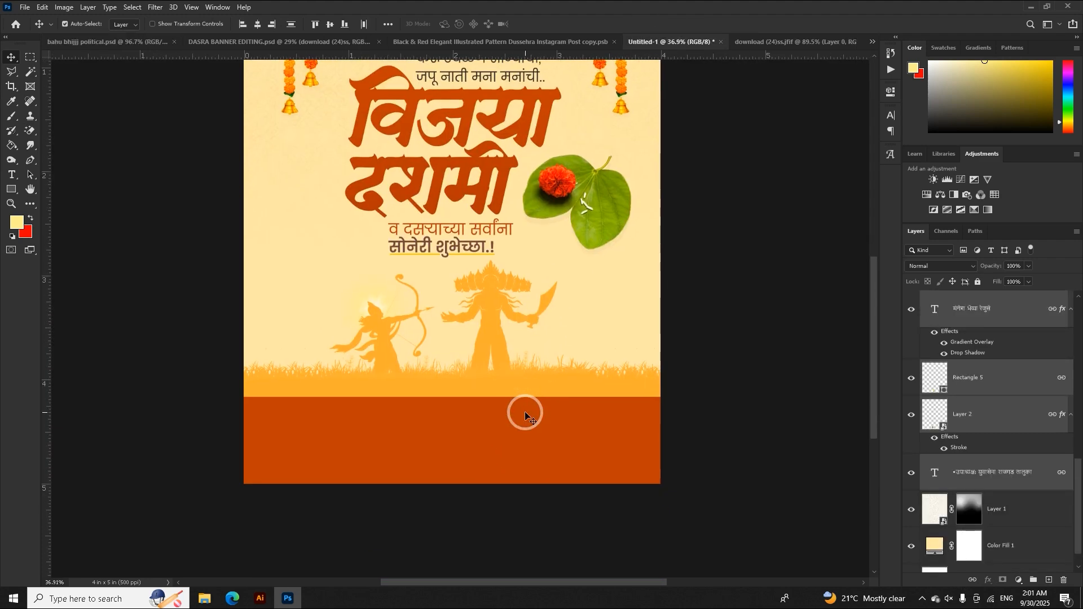
Bring the linked logo, divider, name and designation layers to the front and enlarge them to fill the orange footer band's right part
{"action": "left_click_drag", "start_coordinate": [948, 320], "coordinate": [932, 292]}
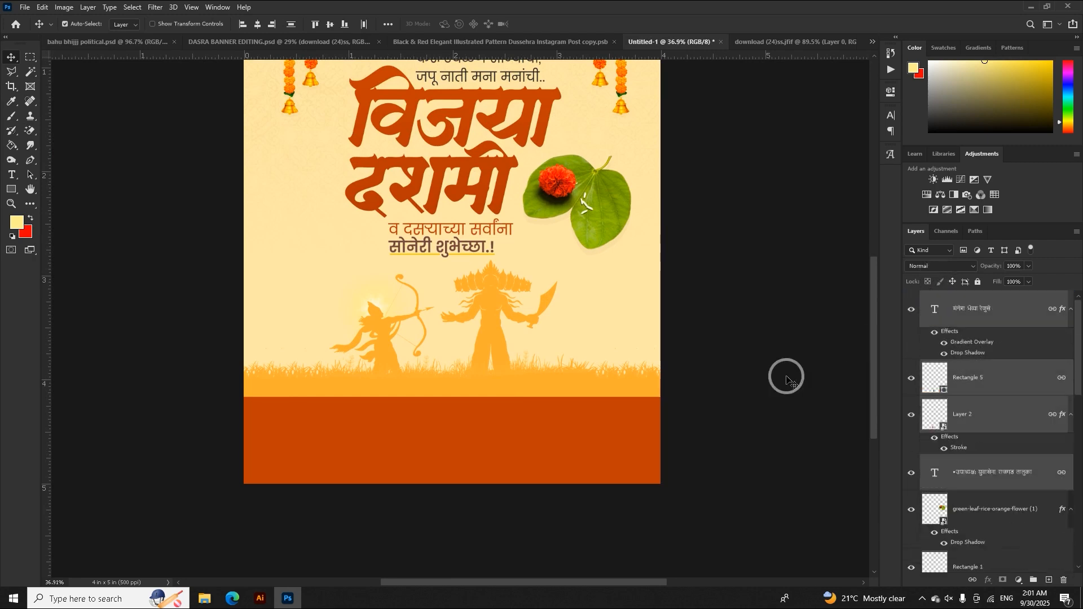
{"action": "key", "text": "ctrl+t"}
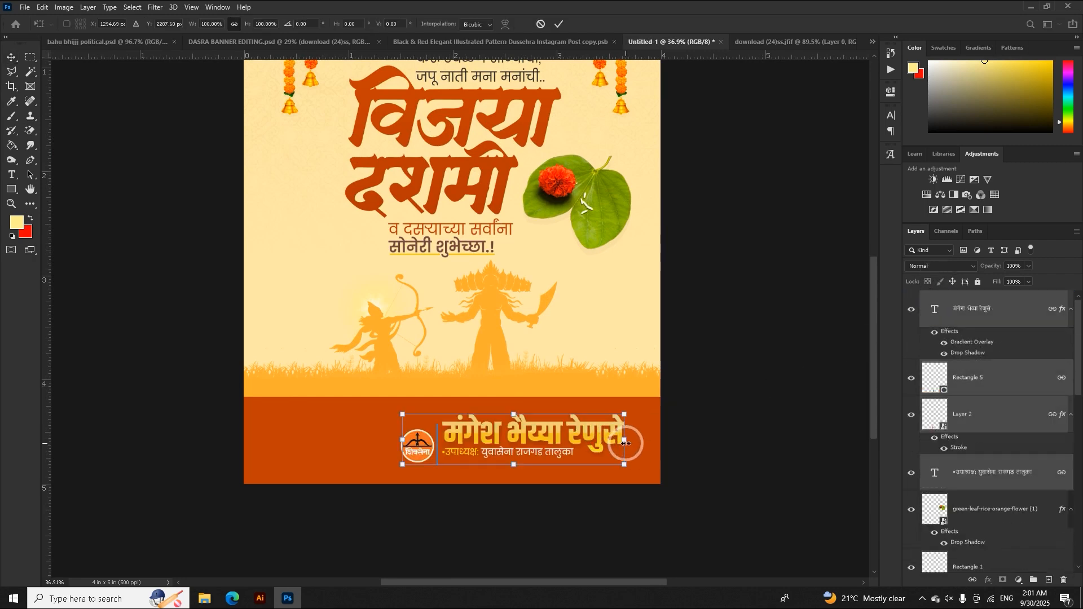
{"action": "mouse_move", "coordinate": [626, 443]}
{"action": "left_mouse_down"}
{"action": "mouse_move", "coordinate": [657, 443]}
{"action": "mouse_move", "coordinate": [636, 441]}
{"action": "left_mouse_up"}
{"action": "left_click", "coordinate": [558, 26]}
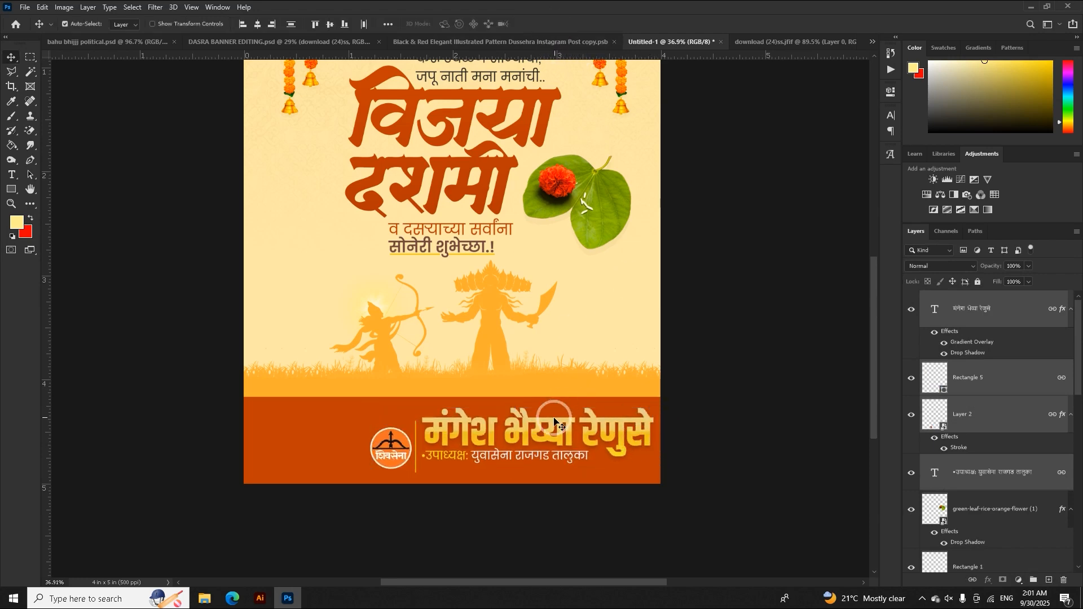
Copy the man's portrait from the bahu bhijjj political document and scale it down into the banner's lower-left corner beside the party logo
{"action": "left_click", "coordinate": [149, 42]}
{"action": "left_click_drag", "start_coordinate": [183, 433], "coordinate": [615, 198]}
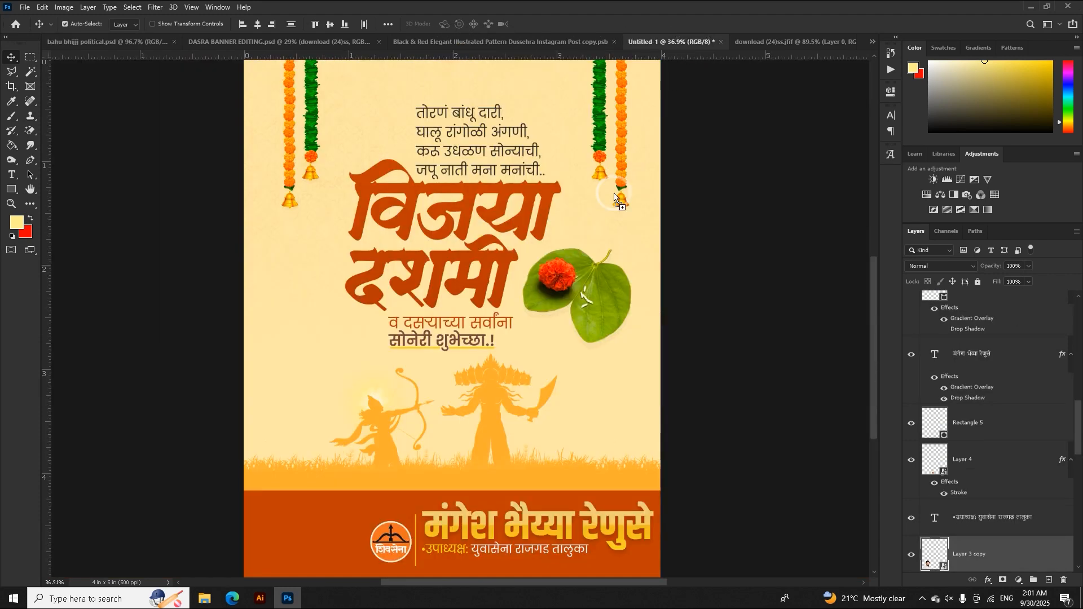
{"action": "left_click_drag", "start_coordinate": [336, 552], "coordinate": [490, 423]}
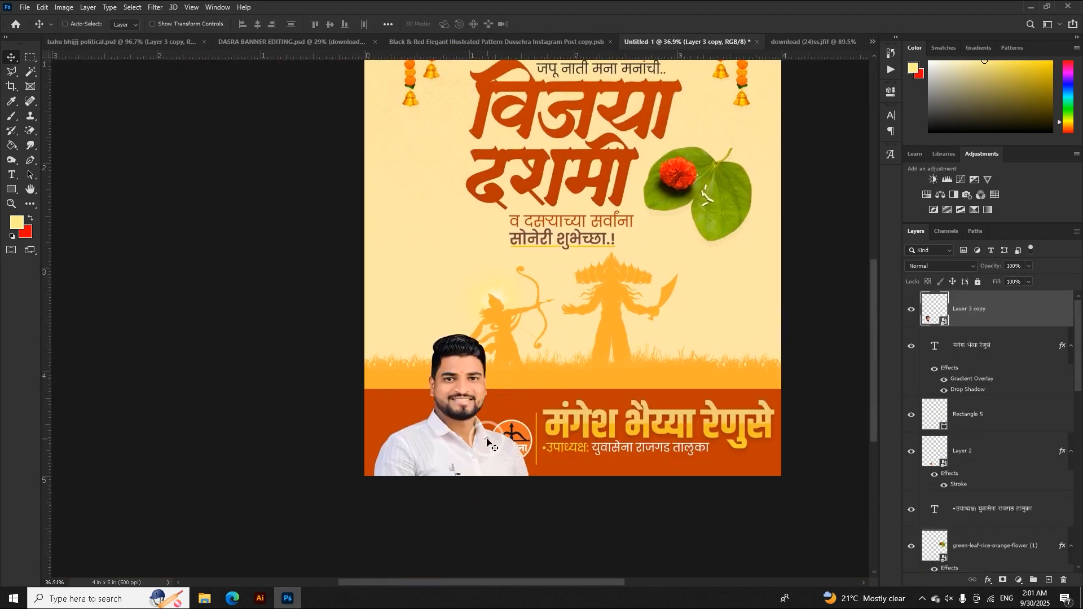
{"action": "key", "text": "ctrl+t"}
{"action": "left_click_drag", "start_coordinate": [542, 450], "coordinate": [494, 466]}
{"action": "left_click", "coordinate": [541, 23]}
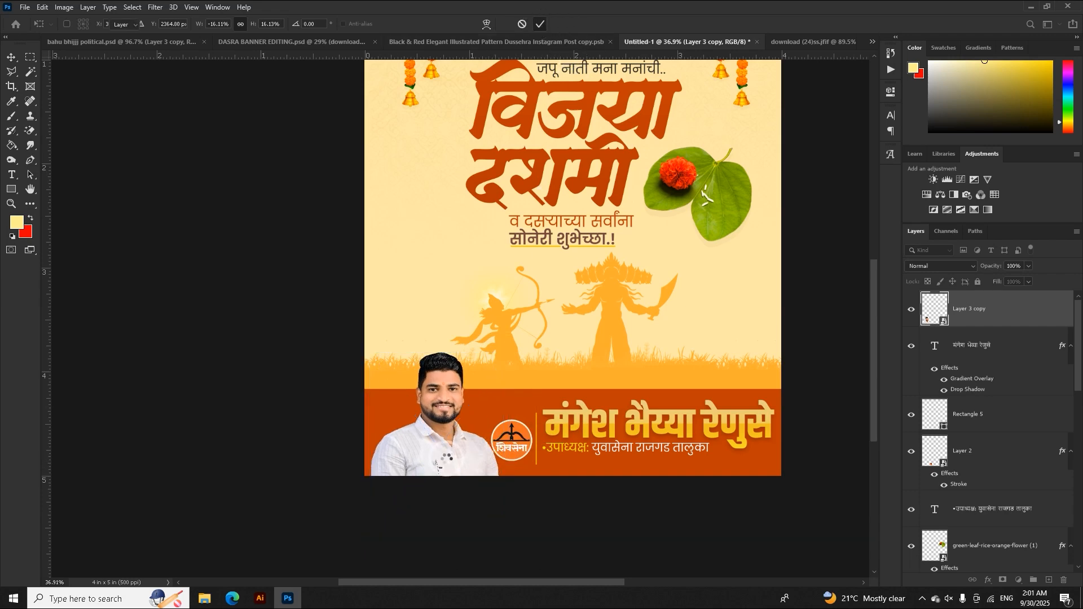
Duplicate the portrait layer and turn the lower copy black with a Levels adjustment
{"action": "scroll", "coordinate": [446, 458], "scroll_direction": "up", "scroll_amount": 5}
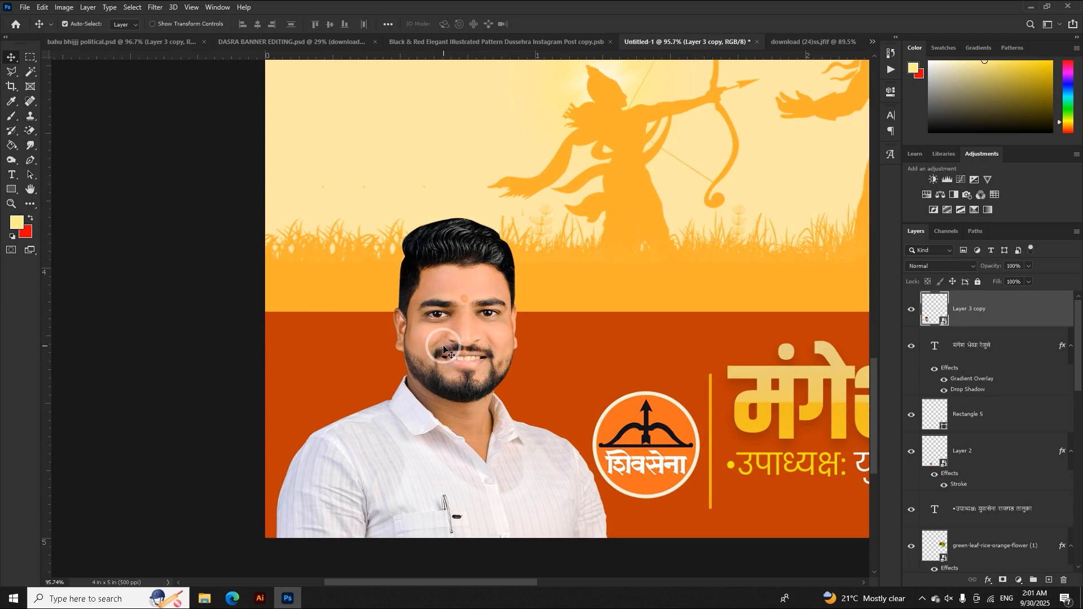
{"action": "key", "text": "ctrl+j"}
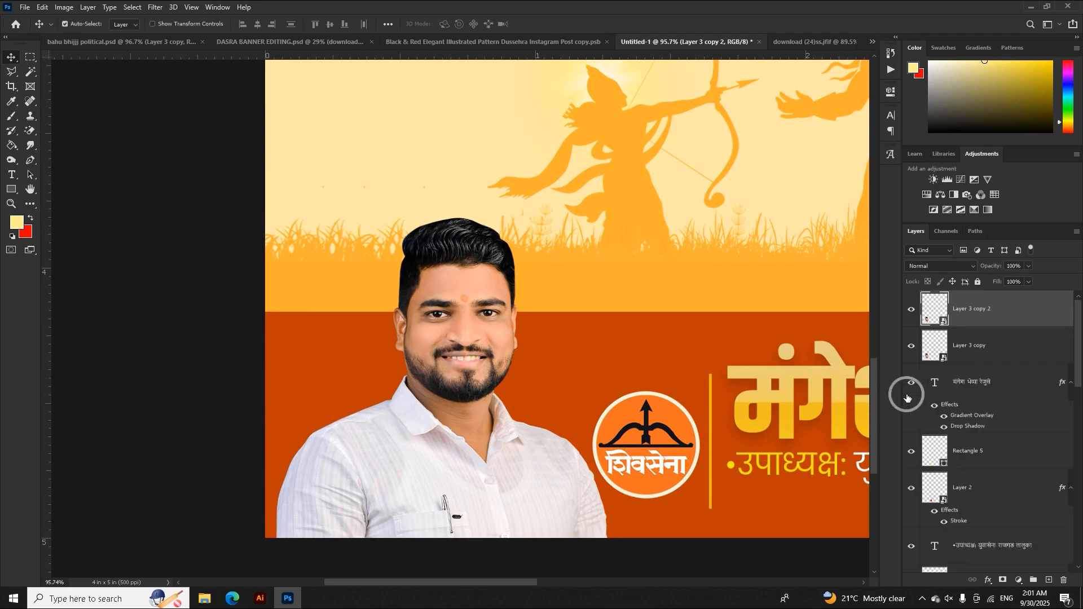
{"action": "left_click", "coordinate": [937, 353]}
{"action": "left_click", "coordinate": [922, 311]}
{"action": "left_click", "coordinate": [912, 309]}
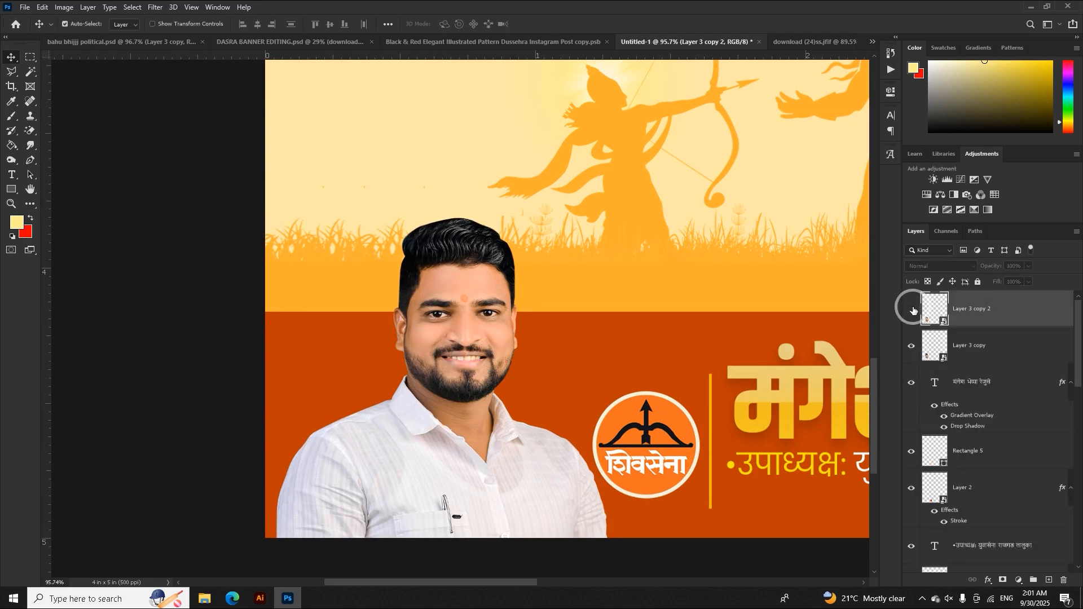
{"action": "left_click", "coordinate": [911, 310]}
{"action": "left_click", "coordinate": [931, 360]}
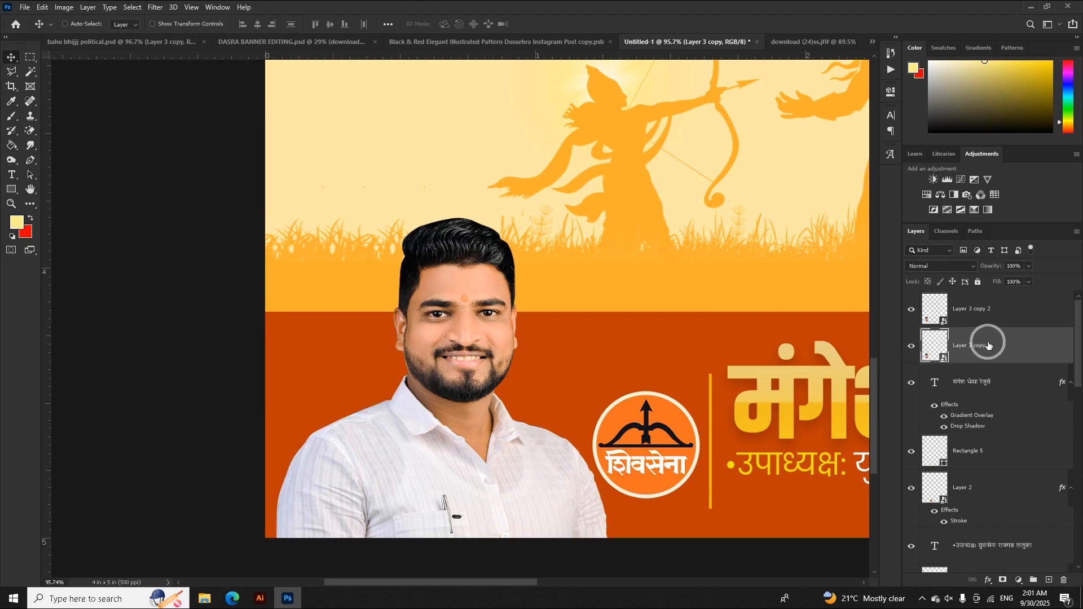
{"action": "key", "text": "ctrl+l"}
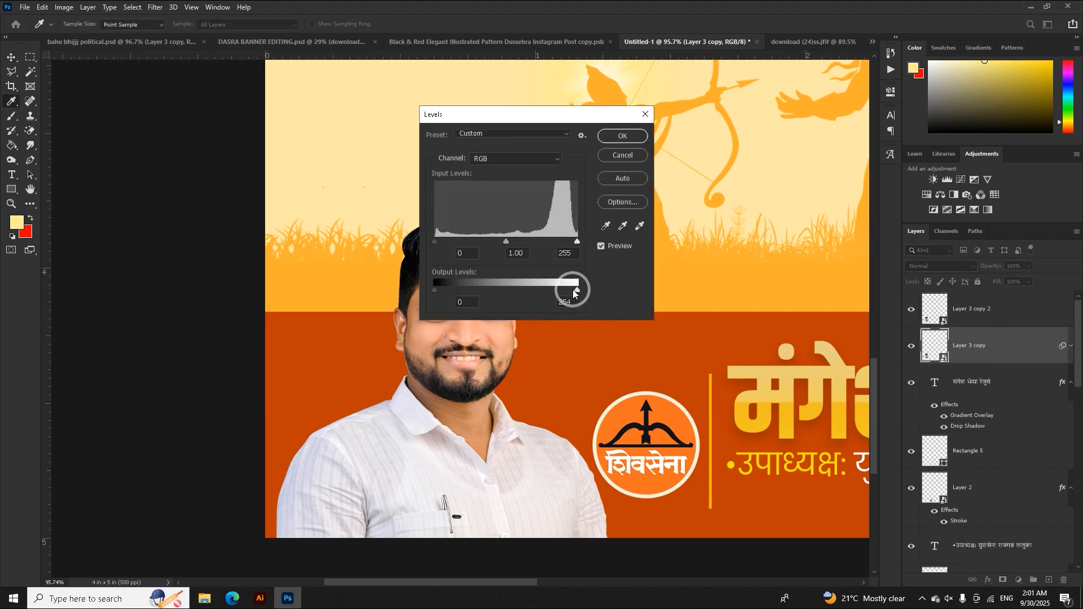
{"action": "left_click", "coordinate": [615, 137]}
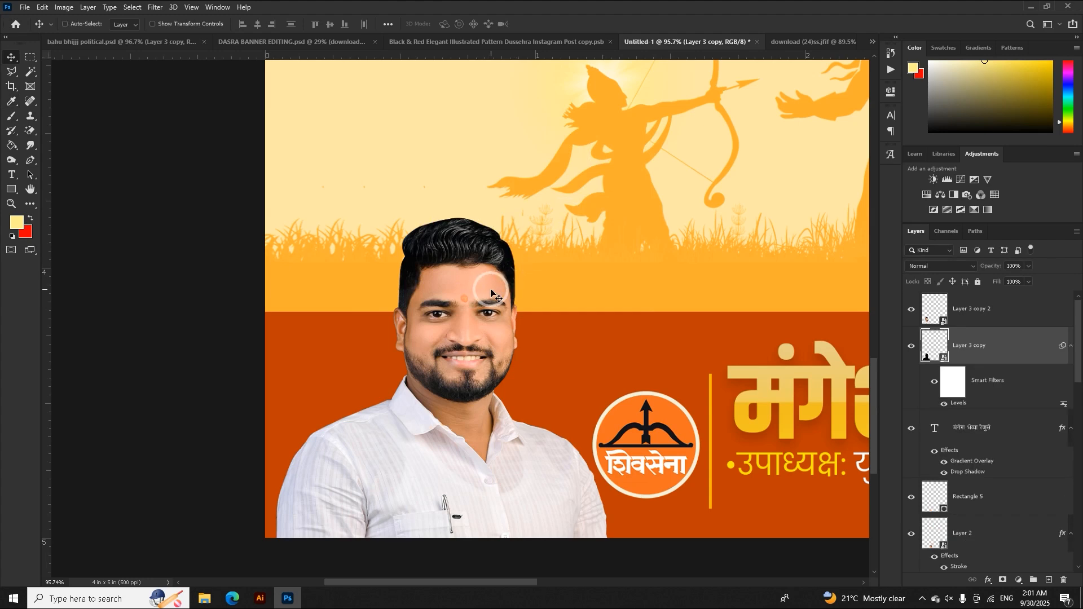
Transform the black copy so it is offset to the left behind the portrait as a shadow
{"action": "key", "text": "ctrl+t"}
{"action": "left_click", "coordinate": [549, 231]}
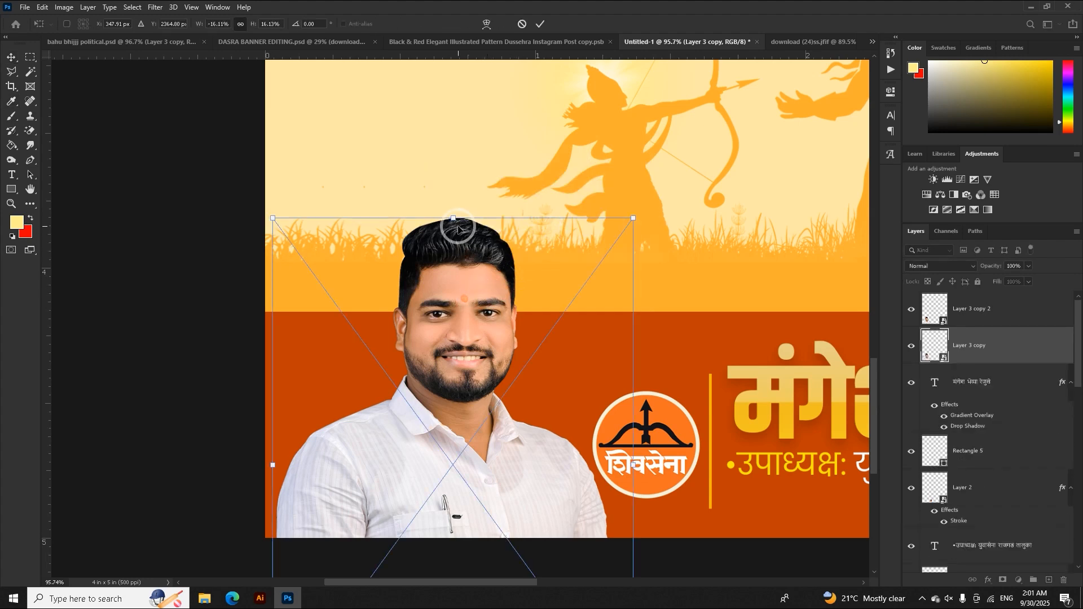
{"action": "left_click_drag", "start_coordinate": [455, 221], "coordinate": [427, 231]}
{"action": "left_click", "coordinate": [542, 23]}
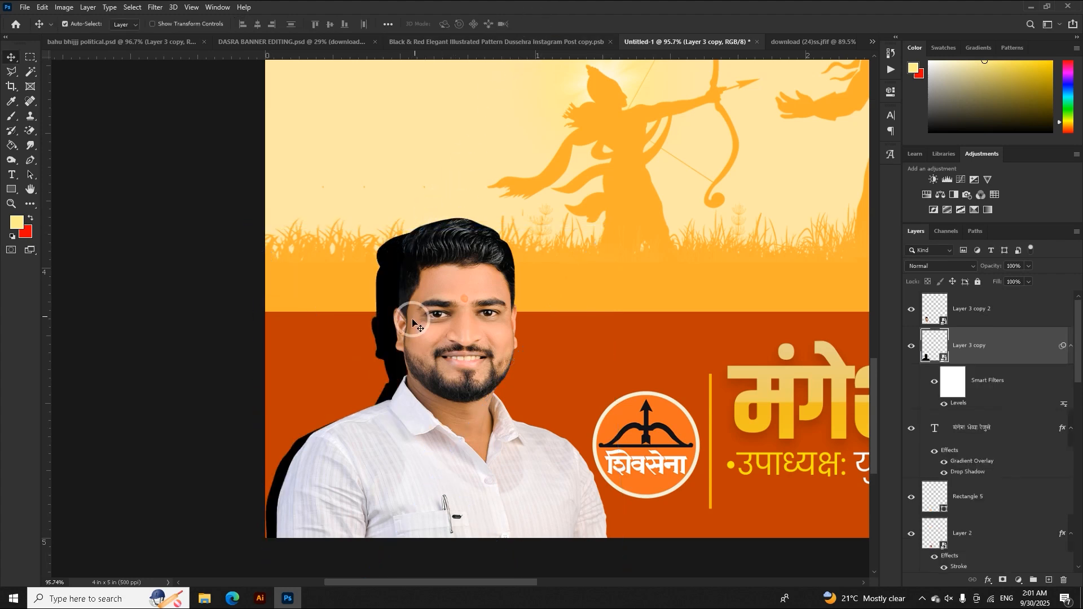
Check the effect of the Levels smart filter on the shadow layer and review the Levels settings without applying changes
{"action": "left_click", "coordinate": [944, 405]}
{"action": "left_click", "coordinate": [946, 405]}
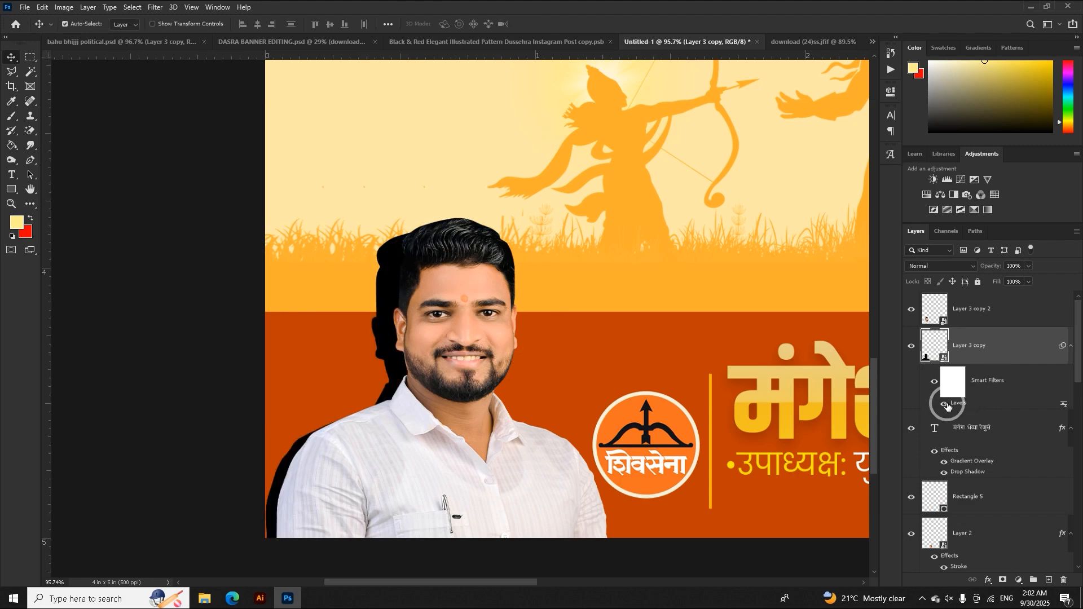
{"action": "key", "text": "ctrl+l"}
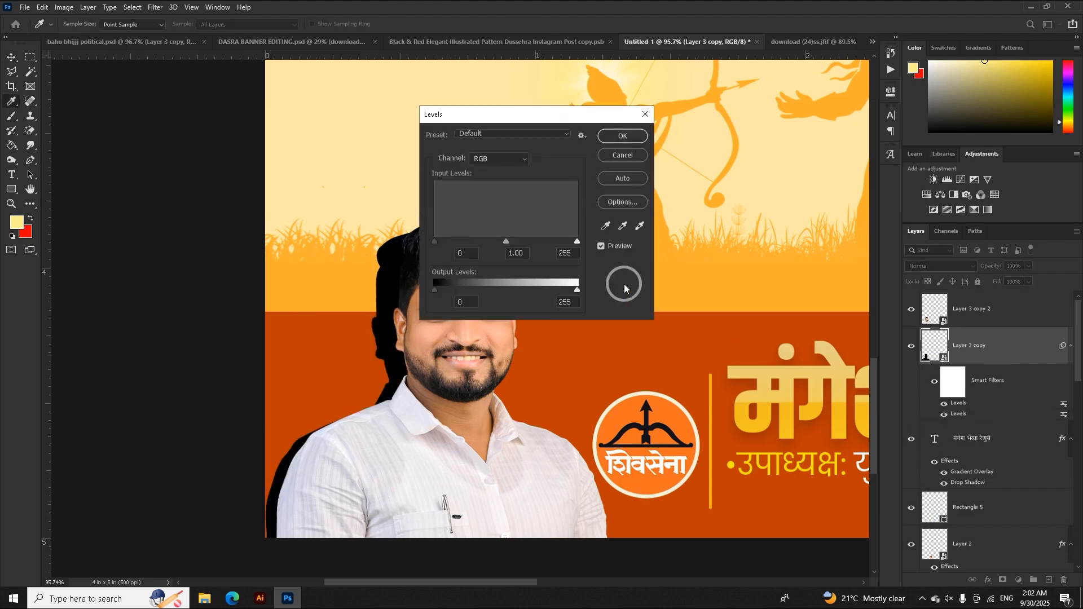
{"action": "left_click", "coordinate": [605, 159]}
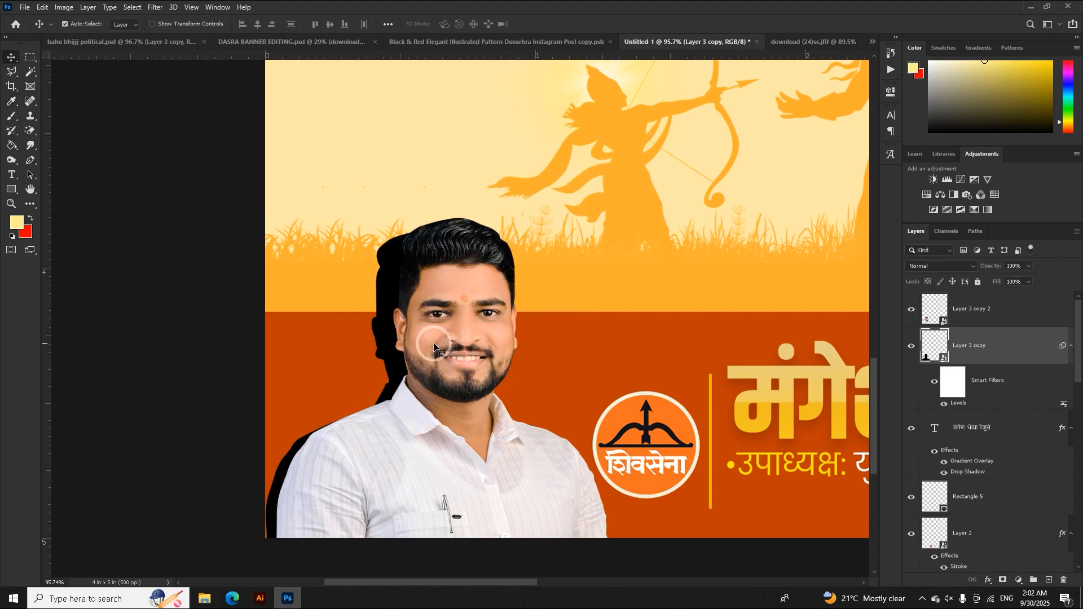
Reduce the shadow layer's opacity to 71% and soften its edges with a Gaussian Blur
{"action": "scroll", "coordinate": [368, 300], "scroll_direction": "up", "scroll_amount": 2}
{"action": "left_click_drag", "start_coordinate": [1029, 281], "coordinate": [971, 274]}
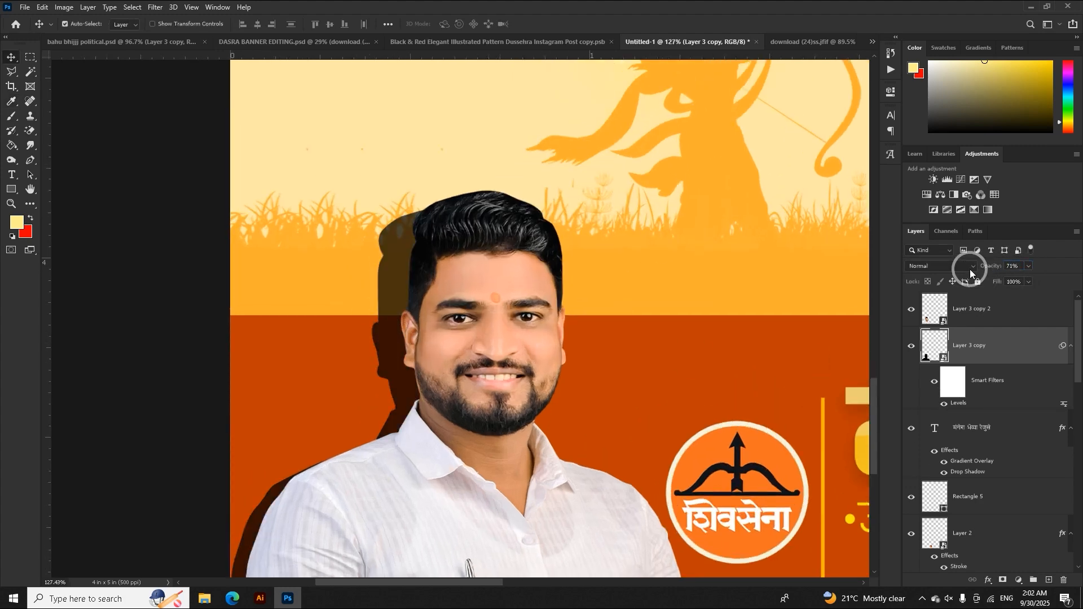
{"action": "left_click", "coordinate": [150, 7]}
{"action": "mouse_move", "coordinate": [237, 131]}
{"action": "left_click", "coordinate": [314, 176]}
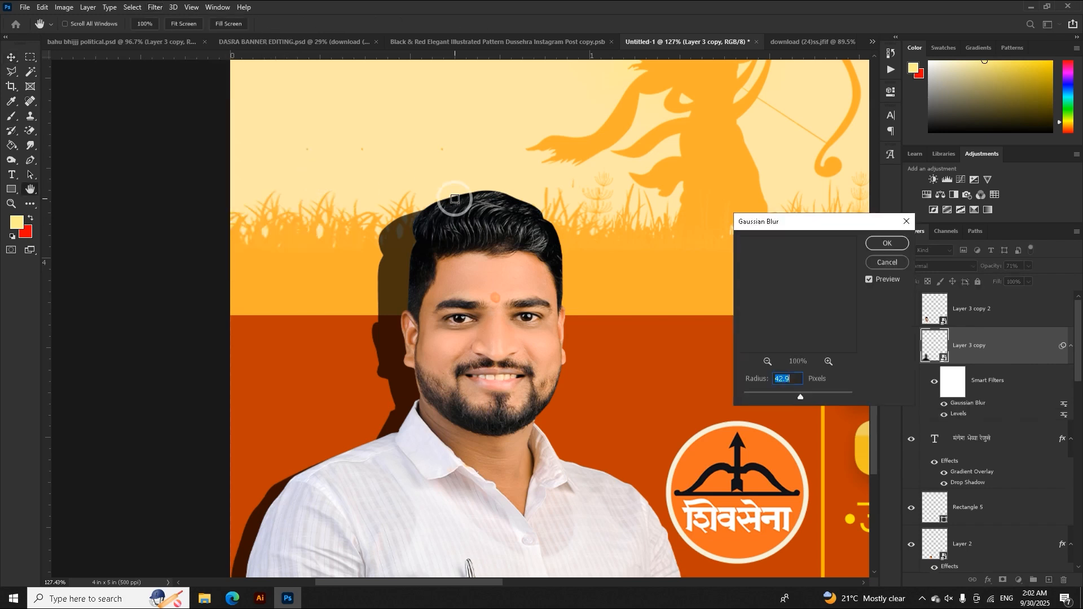
{"action": "mouse_move", "coordinate": [777, 393]}
{"action": "left_mouse_down"}
{"action": "mouse_move", "coordinate": [838, 394]}
{"action": "mouse_move", "coordinate": [763, 394]}
{"action": "left_mouse_up"}
{"action": "left_click", "coordinate": [886, 244]}
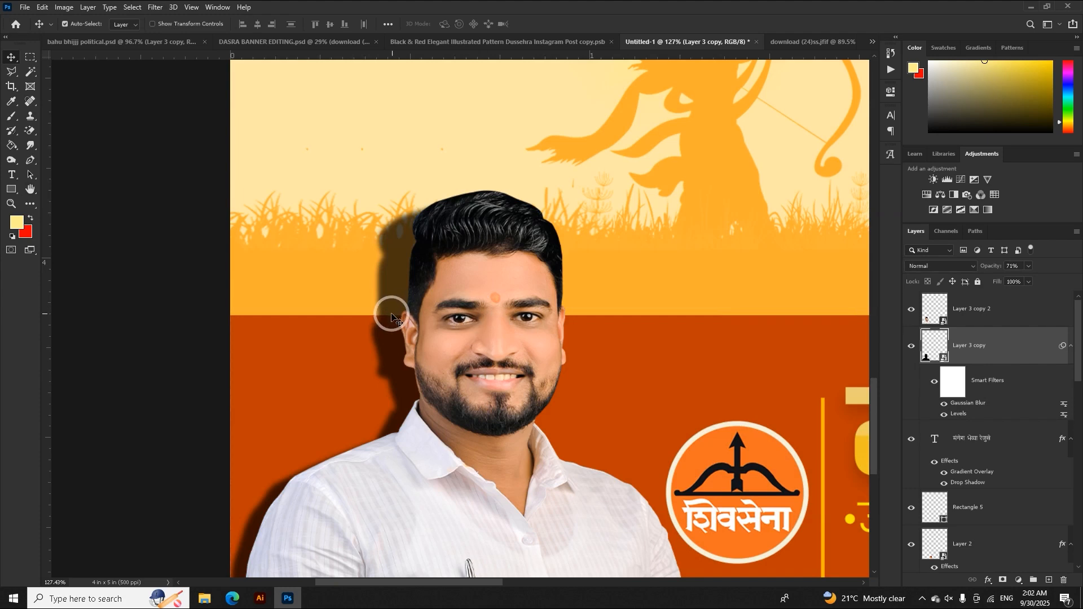
Shift the blurred shadow closer to the portrait and lower its opacity further
{"action": "left_click_drag", "start_coordinate": [389, 310], "coordinate": [400, 310]}
{"action": "left_click_drag", "start_coordinate": [989, 269], "coordinate": [984, 268]}
{"action": "scroll", "coordinate": [483, 337], "scroll_direction": "down", "scroll_amount": 6}
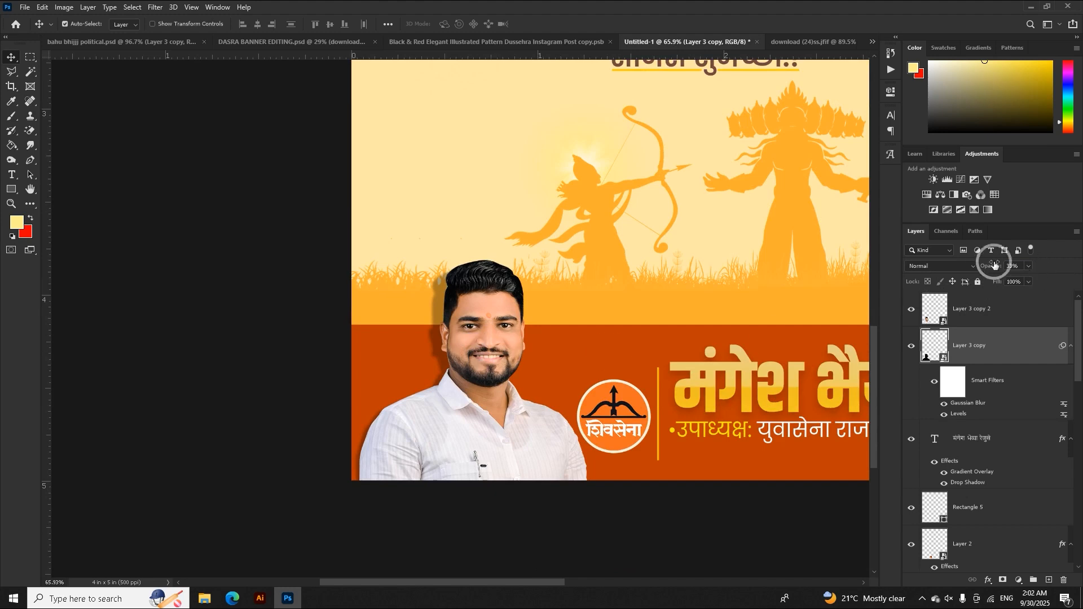
Link the portrait layer with its shadow layer
{"action": "left_click", "coordinate": [984, 316], "text": "ctrl"}
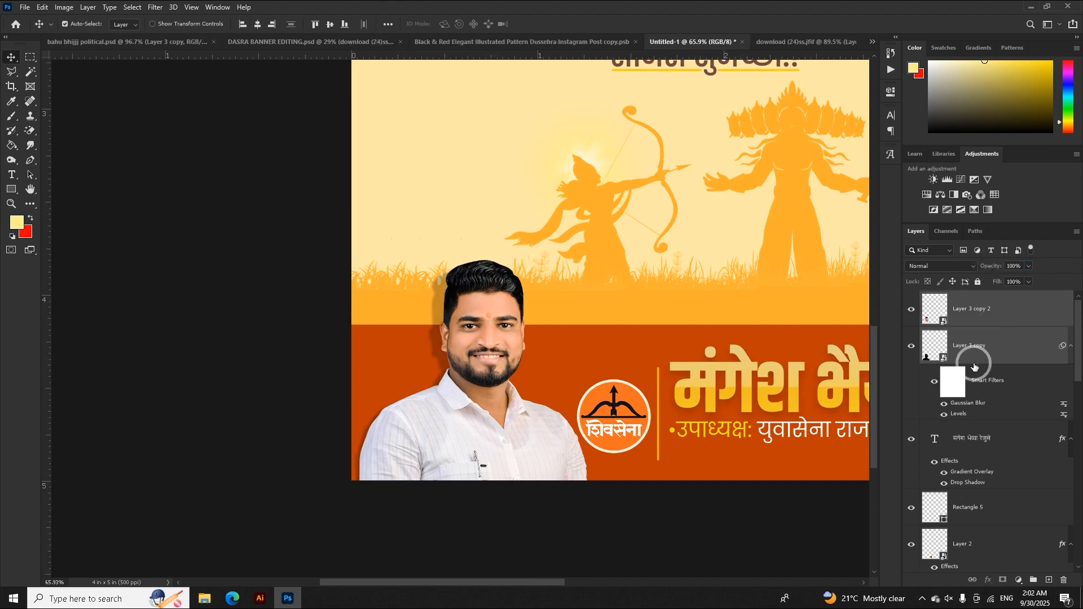
{"action": "left_click", "coordinate": [976, 580]}
{"action": "scroll", "coordinate": [681, 451], "scroll_direction": "down", "scroll_amount": 3}
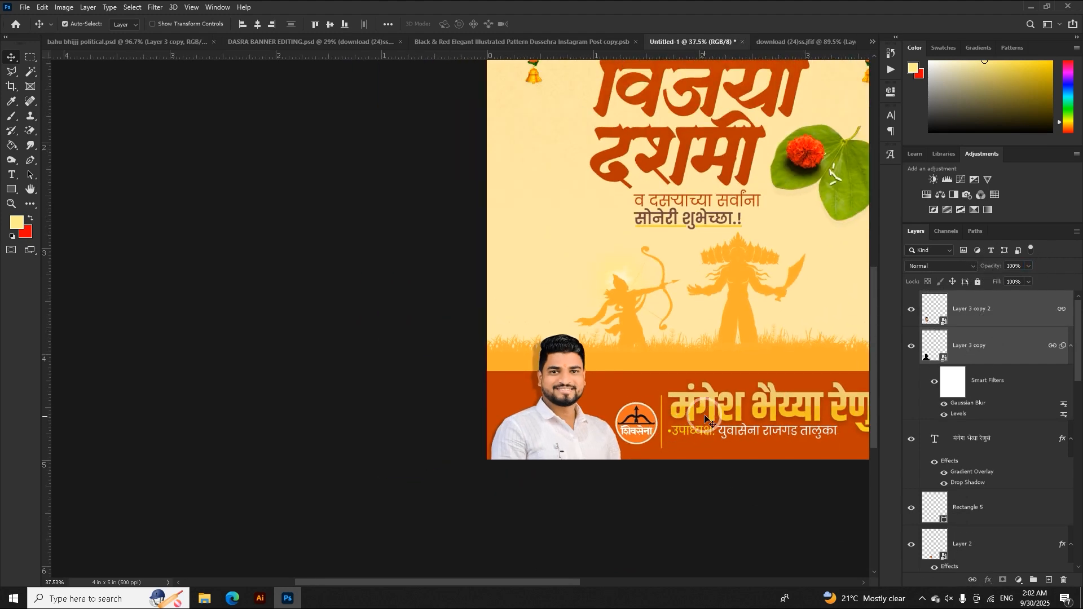
{"action": "left_click_drag", "start_coordinate": [704, 414], "coordinate": [513, 369]}
Select the orange footer rectangle, then switch to Illustrator and copy the interlaced diamond lattice border from 1021 [Converted].eps
{"action": "left_click", "coordinate": [568, 418]}
{"action": "scroll", "coordinate": [564, 417], "scroll_direction": "up", "scroll_amount": 3}
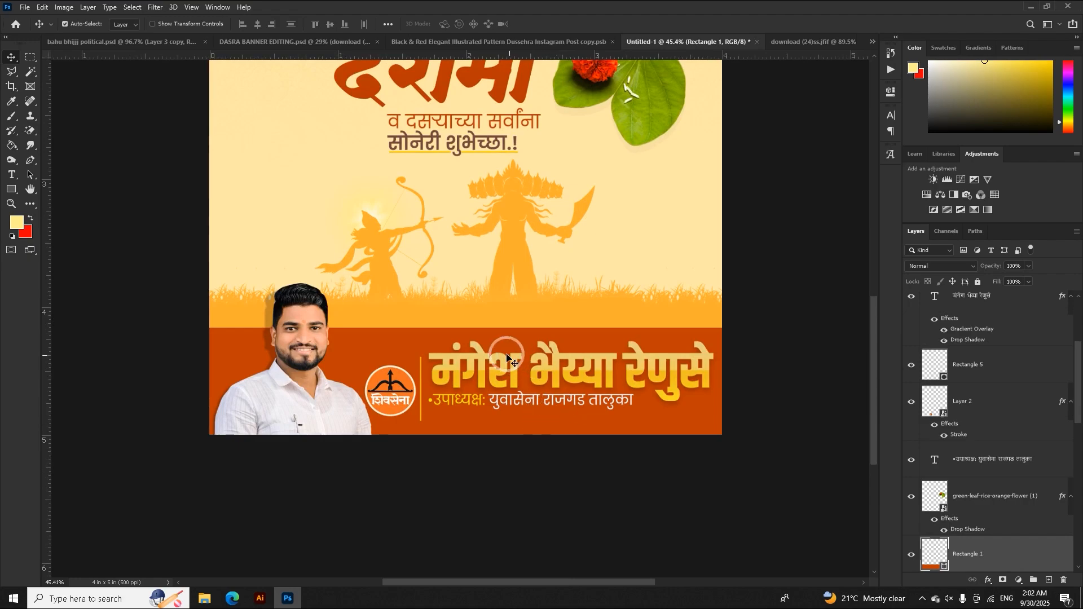
{"action": "left_click", "coordinate": [260, 599]}
{"action": "scroll", "coordinate": [446, 328], "scroll_direction": "up", "scroll_amount": 2}
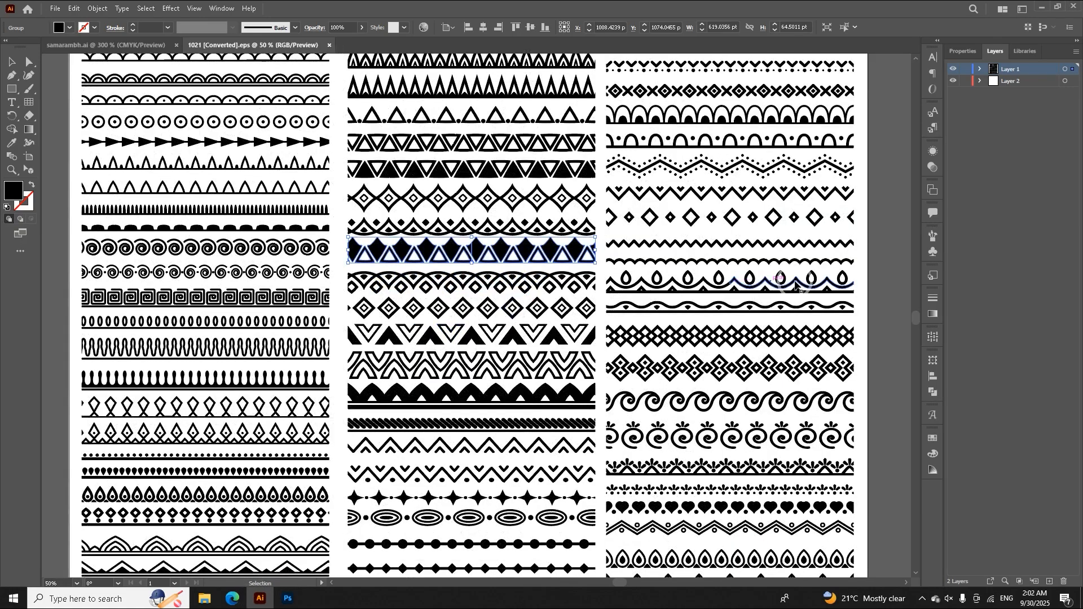
{"action": "left_click", "coordinate": [878, 277]}
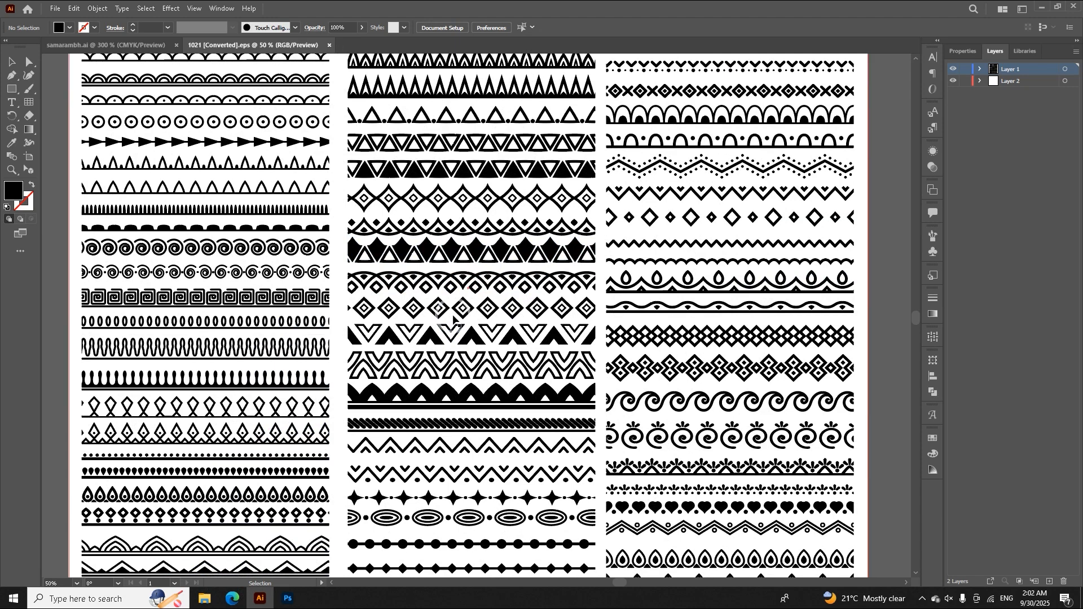
{"action": "scroll", "coordinate": [454, 317], "scroll_direction": "down", "scroll_amount": 2}
{"action": "scroll", "coordinate": [700, 397], "scroll_direction": "up", "scroll_amount": 2}
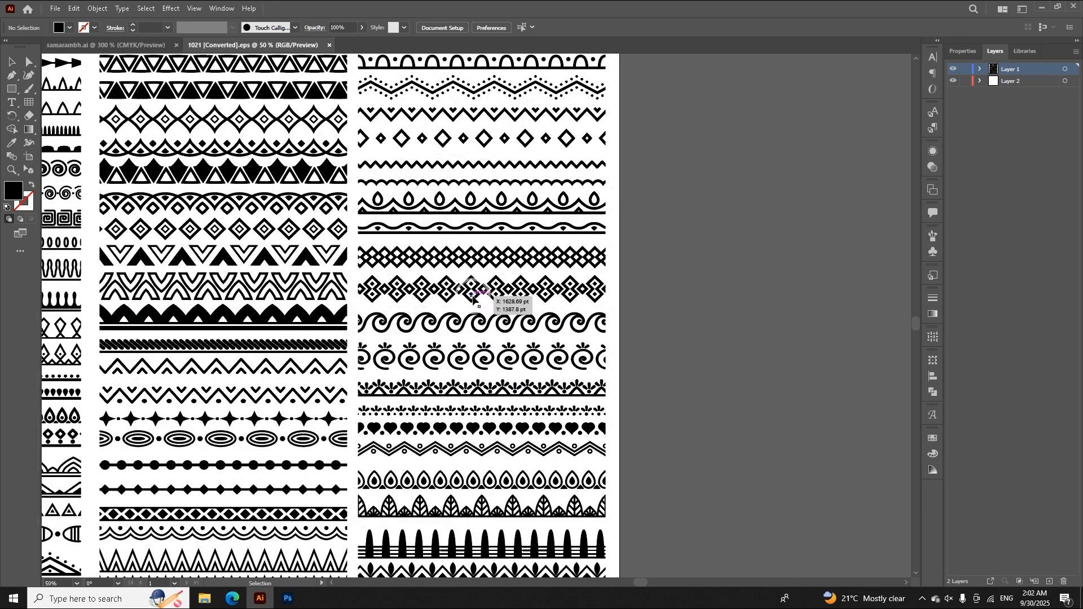
{"action": "left_click_drag", "start_coordinate": [459, 258], "coordinate": [473, 258]}
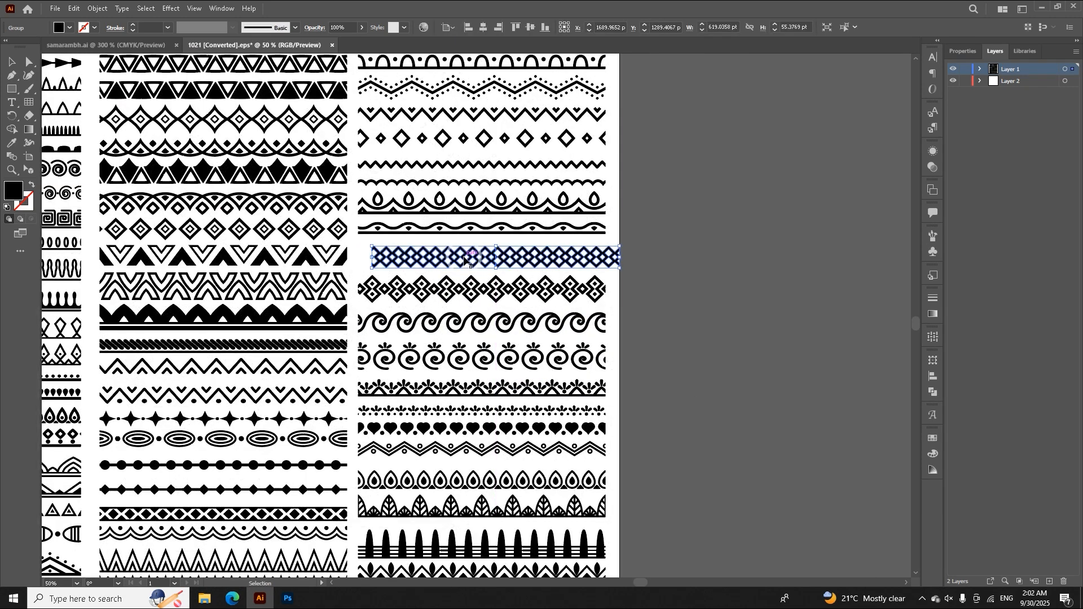
Switch back to Photoshop and paste the lattice border into the banner as a shape layer directly above the footer rectangle
{"action": "left_click", "coordinate": [288, 599]}
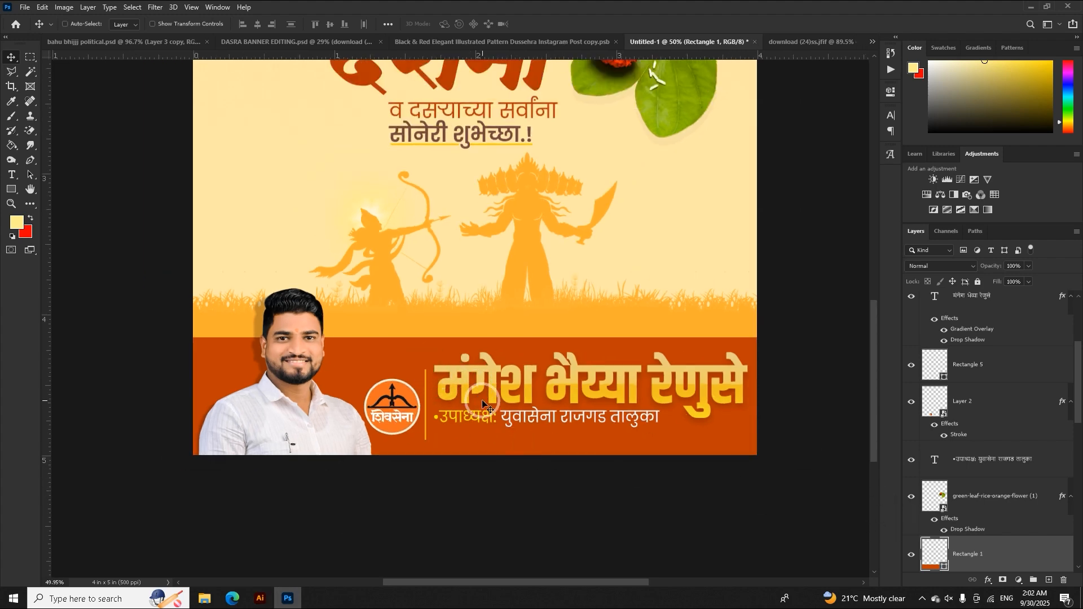
{"action": "key", "text": "ctrl+v"}
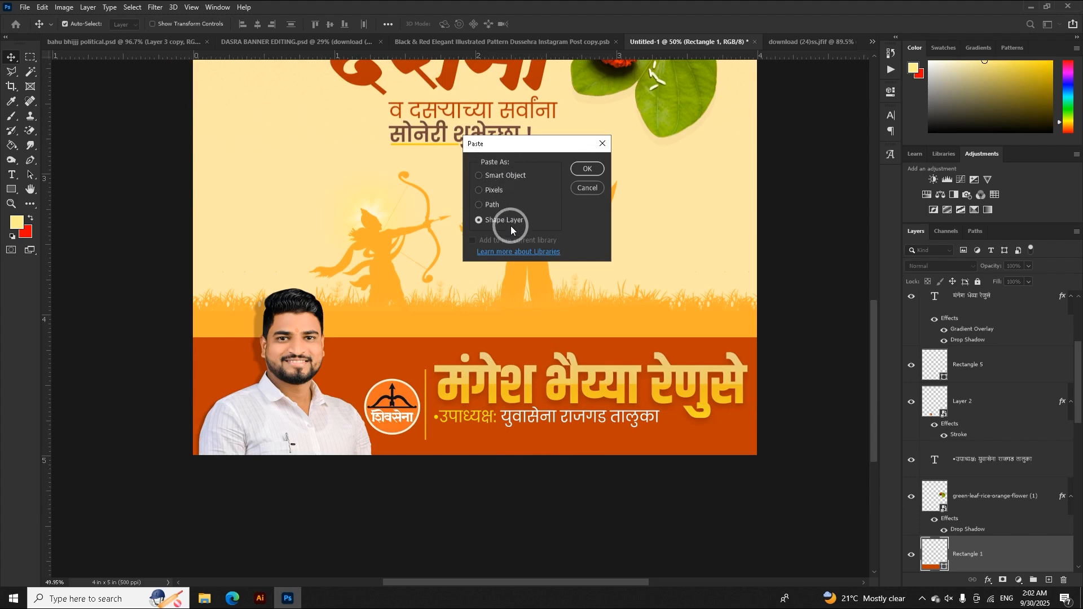
{"action": "left_click", "coordinate": [498, 177]}
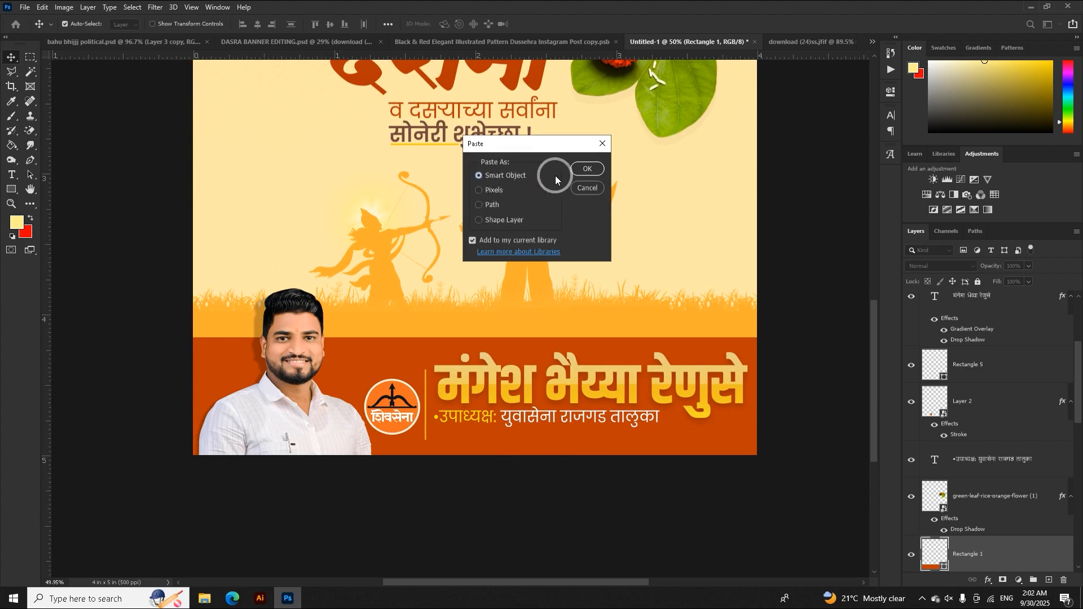
{"action": "left_click", "coordinate": [504, 222]}
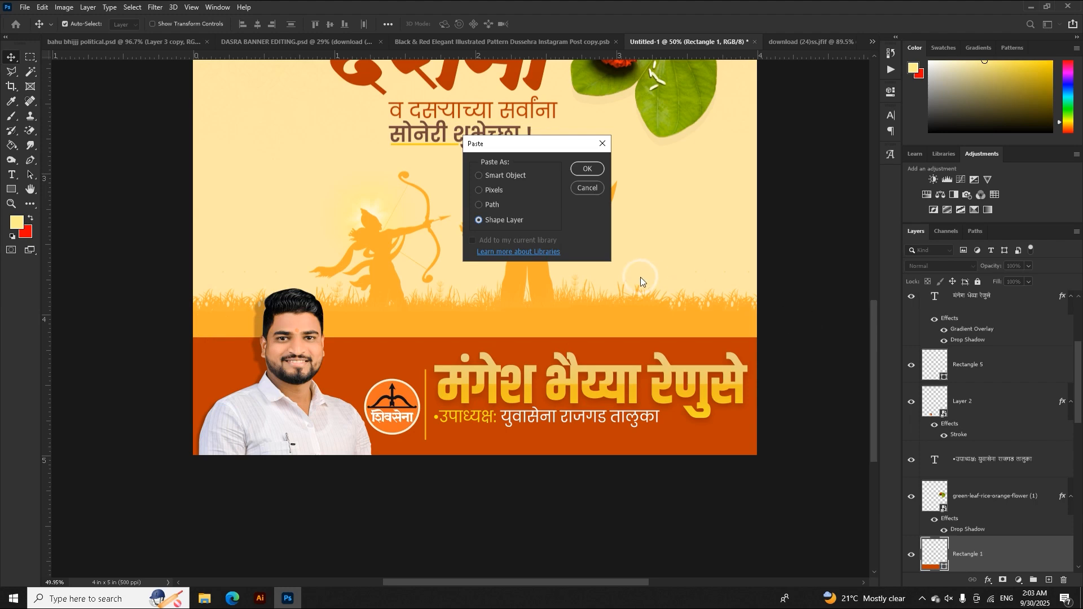
{"action": "left_click", "coordinate": [586, 169]}
{"action": "key", "text": "ctrl+0"}
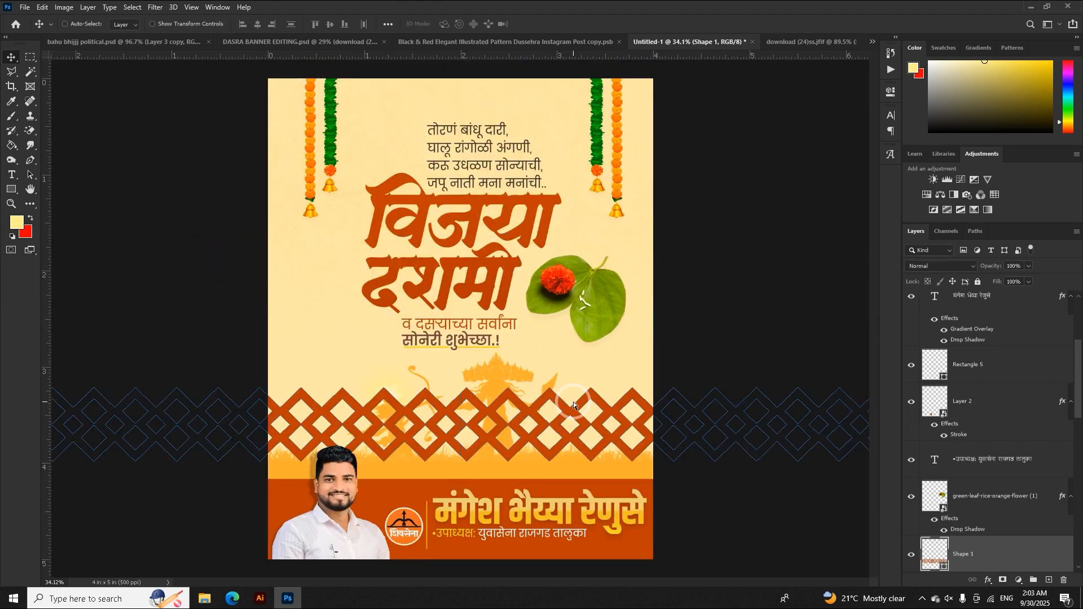
Scale the pasted lattice border down to 9.41% and place it on the grass strip above the footer
{"action": "key", "text": "ctrl+t"}
{"action": "left_click_drag", "start_coordinate": [462, 388], "coordinate": [459, 456]}
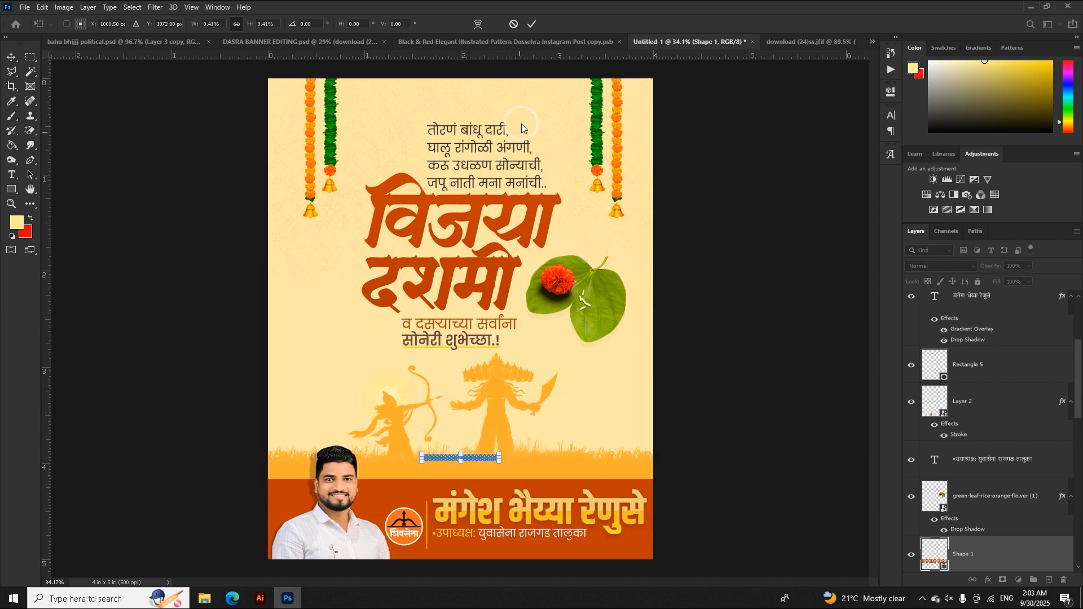
{"action": "left_click", "coordinate": [533, 24]}
{"action": "scroll", "coordinate": [465, 462], "scroll_direction": "up", "scroll_amount": 5}
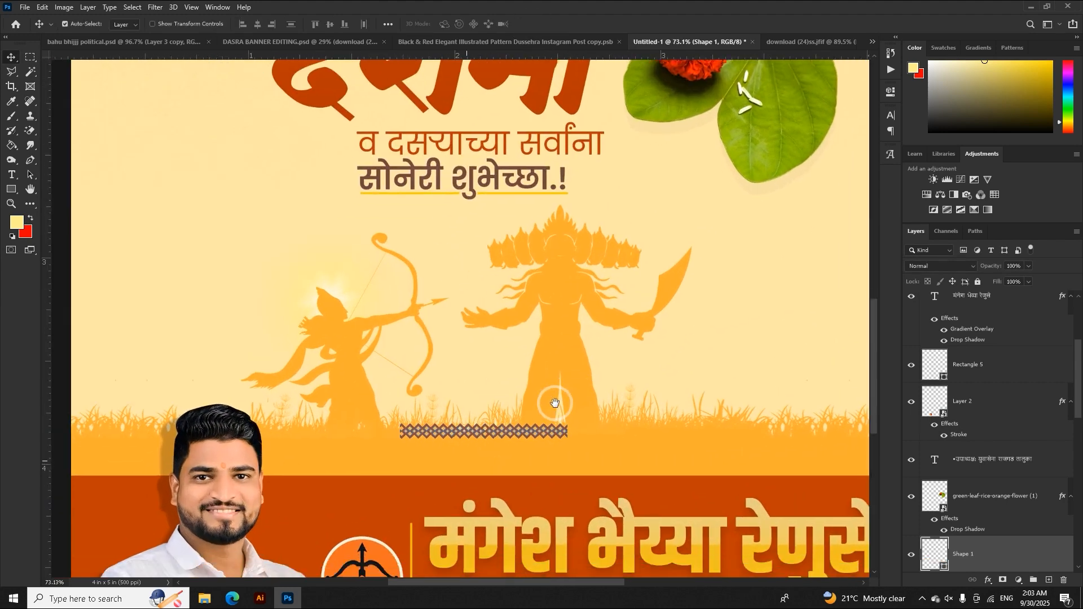
Enlarge the lattice border to 167.59% and place it at the banner's left edge along the top of the footer
{"action": "key", "text": "ctrl+t"}
{"action": "key", "text": "Return"}
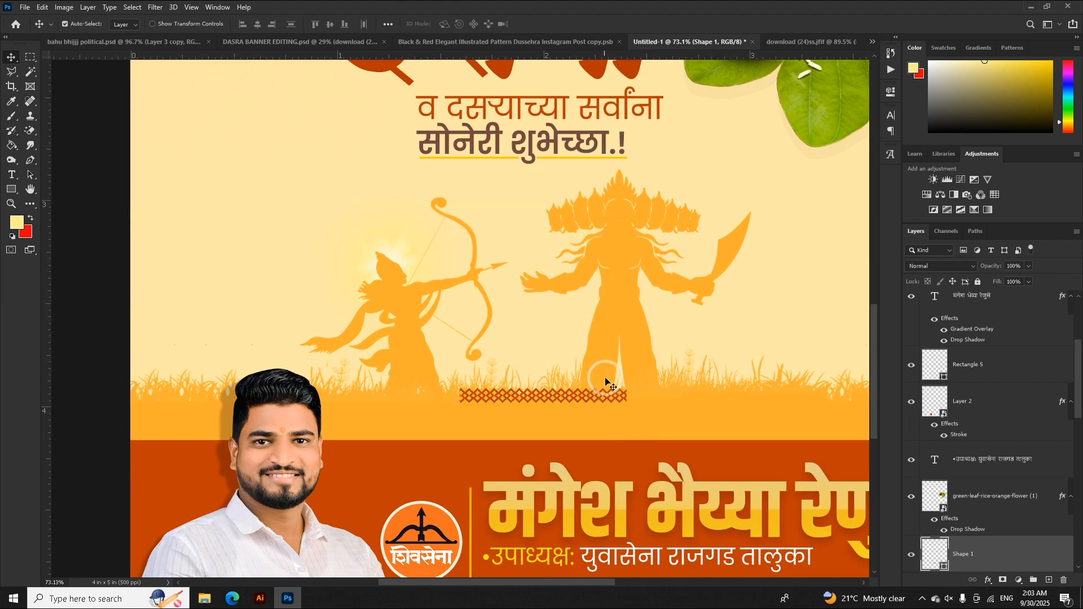
{"action": "key", "text": "ctrl+t"}
{"action": "left_click_drag", "start_coordinate": [627, 401], "coordinate": [412, 437]}
{"action": "left_click", "coordinate": [560, 33]}
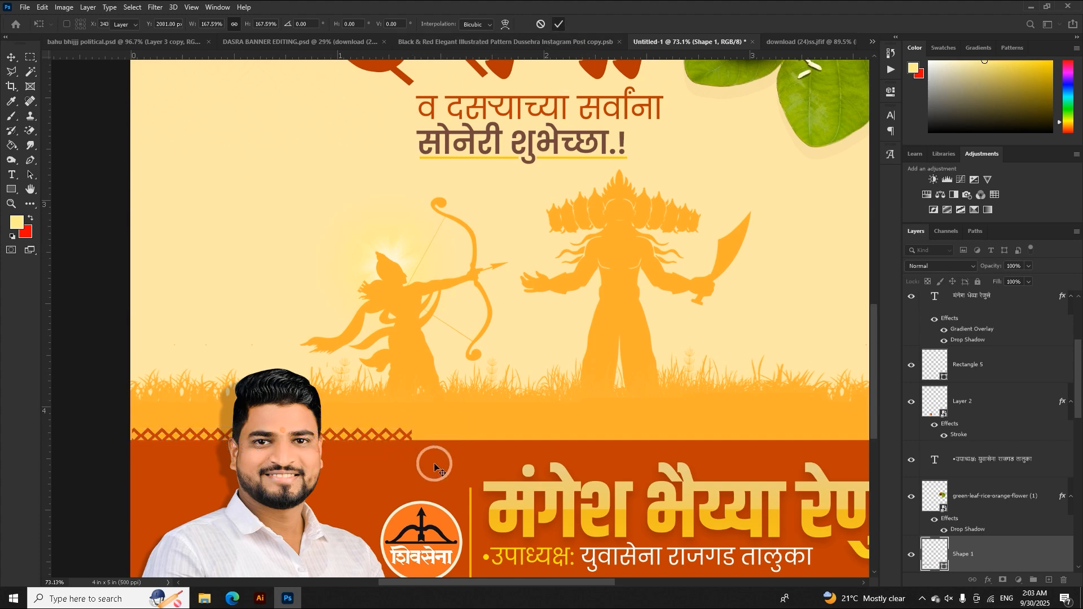
Recolour the lattice with the pale gold sampled from the name text and shift it down to straddle the footer's upper edge
{"action": "double_click", "coordinate": [943, 567]}
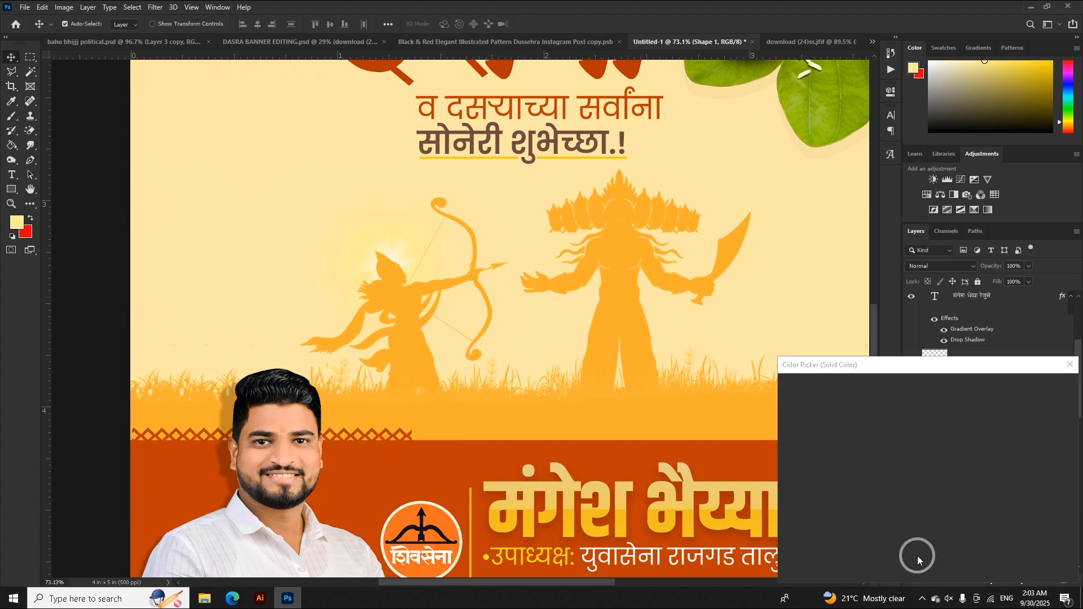
{"action": "left_click", "coordinate": [569, 484]}
{"action": "left_click", "coordinate": [1037, 385]}
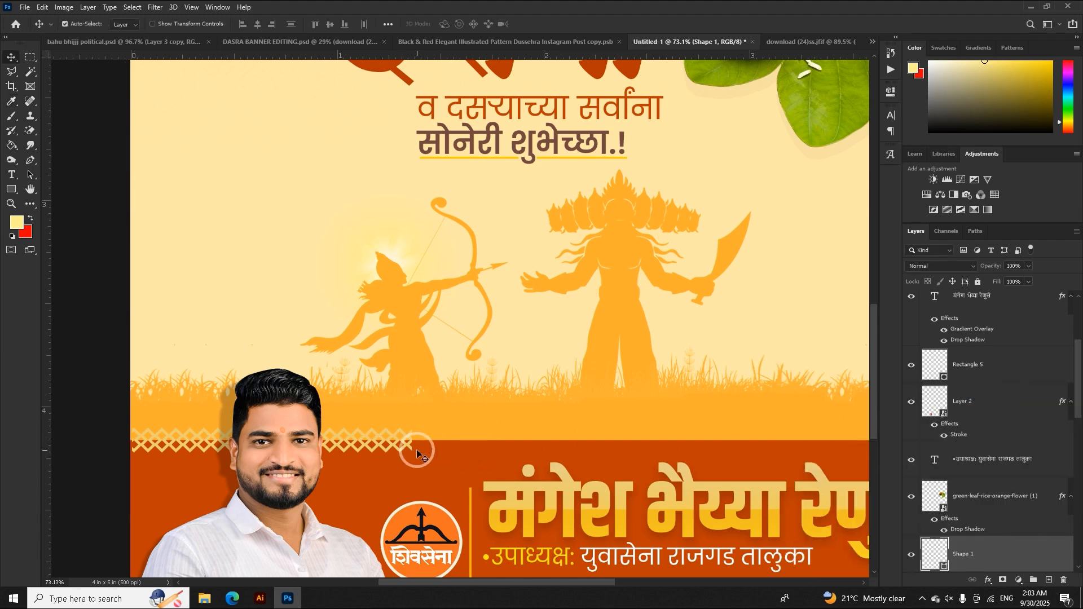
Duplicate the lattice border and align the copy end to end with the original, extending the pattern rightward along the footer edge
{"action": "left_click_drag", "start_coordinate": [403, 439], "coordinate": [703, 432]}
{"action": "scroll", "coordinate": [387, 447], "scroll_direction": "up", "scroll_amount": 3}
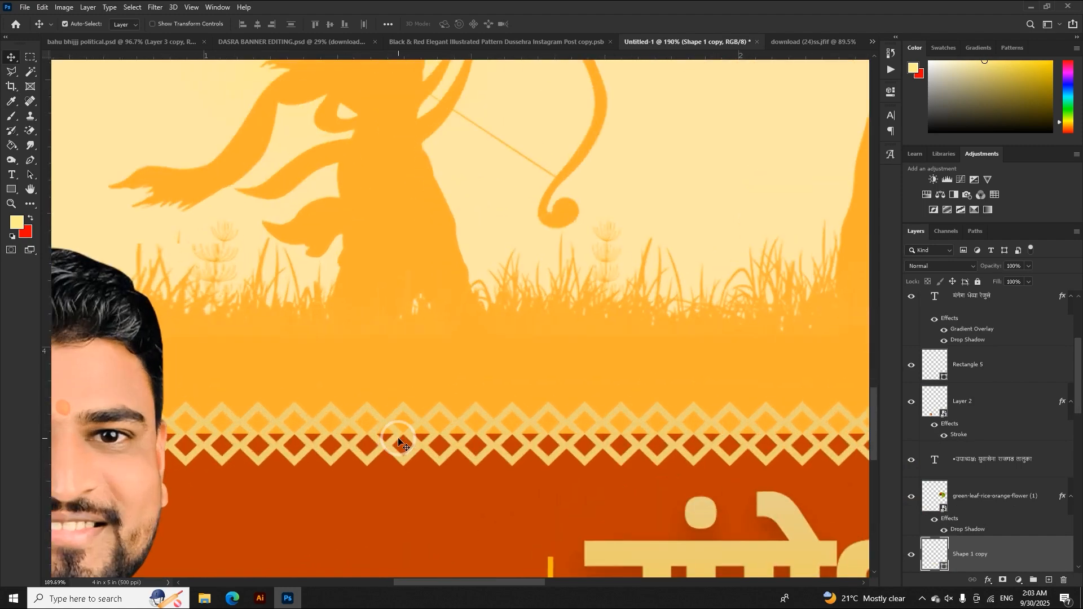
{"action": "scroll", "coordinate": [399, 441], "scroll_direction": "down", "scroll_amount": 6}
{"action": "left_click_drag", "start_coordinate": [570, 443], "coordinate": [496, 423]}
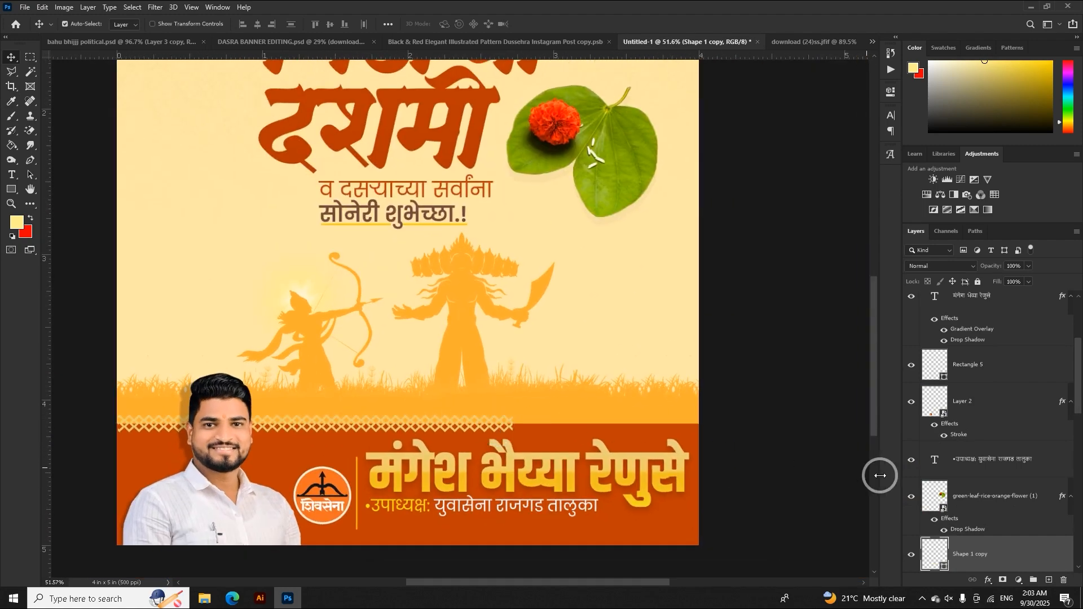
Select the Shape 1 and Shape 1 copy lattice layers and combine them into a single smart object
{"action": "scroll", "coordinate": [967, 533], "scroll_direction": "down", "scroll_amount": 3}
{"action": "left_click", "coordinate": [973, 504], "text": "shift"}
{"action": "right_click", "coordinate": [982, 451]}
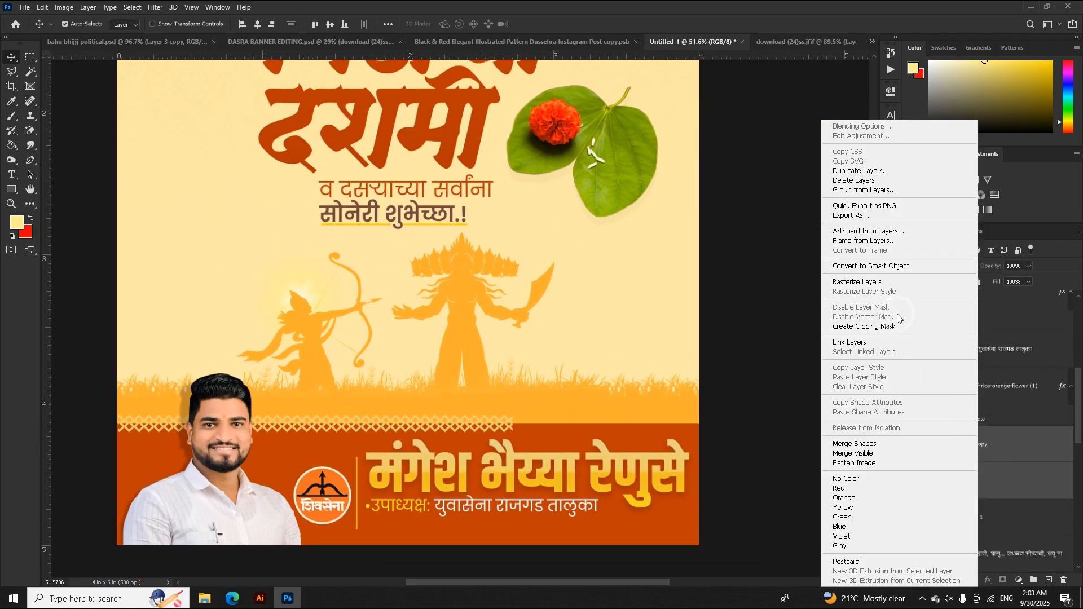
{"action": "left_click", "coordinate": [607, 399]}
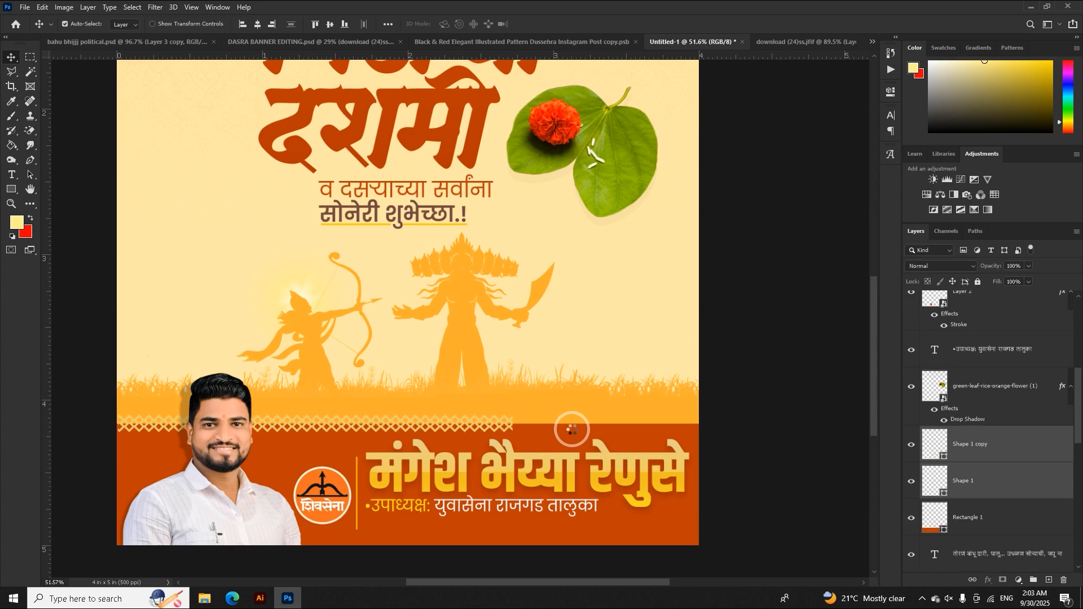
{"action": "key", "text": "ctrl+e"}
Duplicate the combined lattice and align the copy so the pattern reaches the banner's right edge without a gap
{"action": "scroll", "coordinate": [568, 428], "scroll_direction": "up", "scroll_amount": 2}
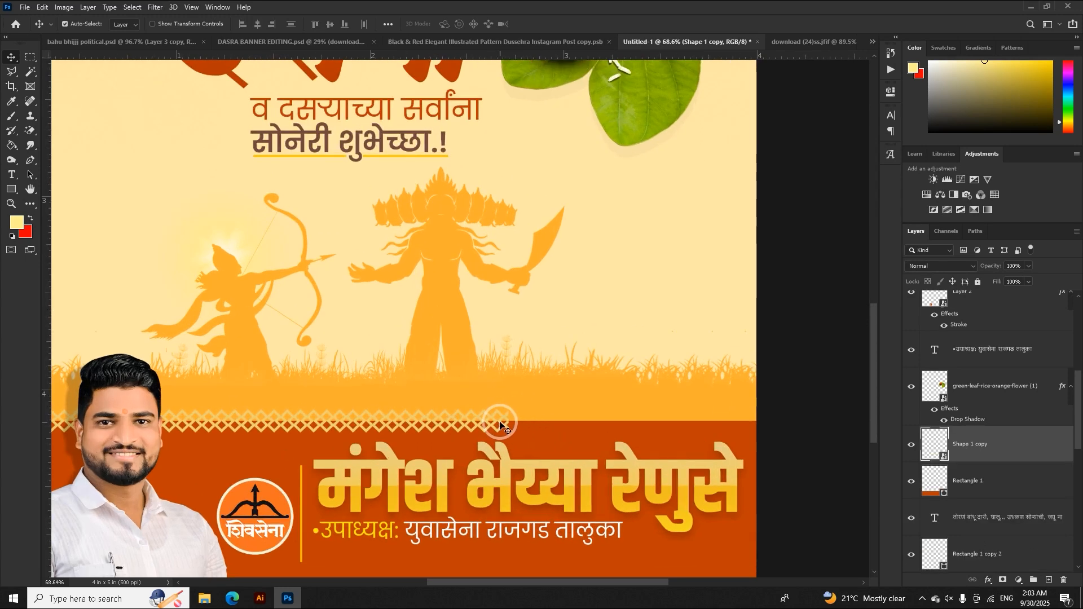
{"action": "left_click_drag", "start_coordinate": [500, 424], "coordinate": [199, 416]}
{"action": "scroll", "coordinate": [195, 420], "scroll_direction": "up", "scroll_amount": 4}
{"action": "scroll", "coordinate": [237, 427], "scroll_direction": "down", "scroll_amount": 1}
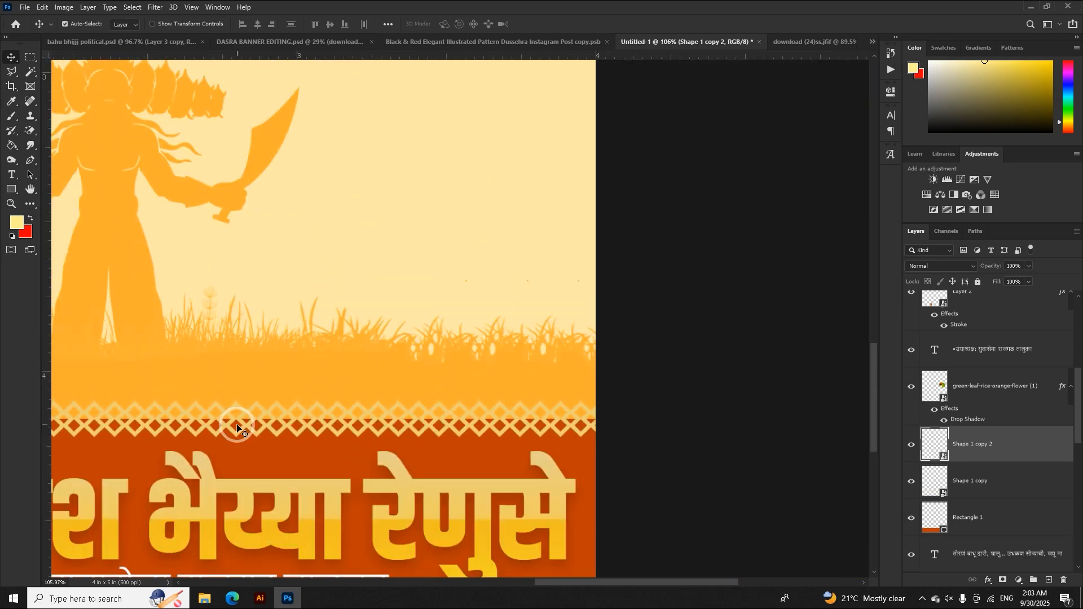
{"action": "scroll", "coordinate": [237, 427], "scroll_direction": "down", "scroll_amount": 8}
Combine the Shape 1 copy and Shape 1 copy 2 lattice layers into one smart object
{"action": "left_click", "coordinate": [993, 483], "text": "shift"}
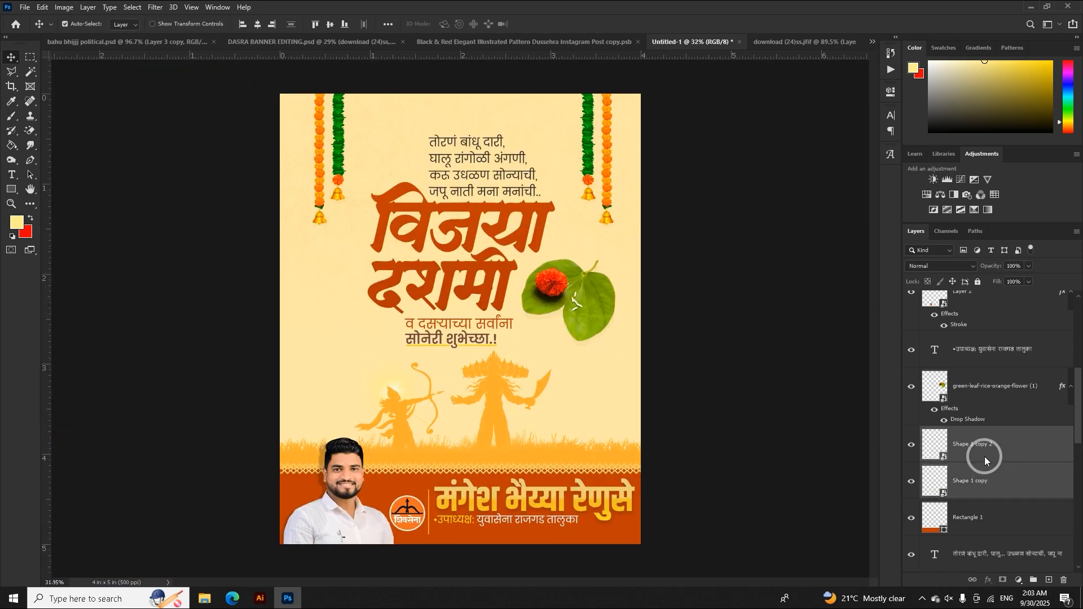
{"action": "right_click", "coordinate": [984, 457]}
{"action": "left_click", "coordinate": [864, 216]}
Add a black drop shadow to the full-width lattice with 5% opacity, 7 px distance and 0 px size
{"action": "scroll", "coordinate": [547, 478], "scroll_direction": "up", "scroll_amount": 9}
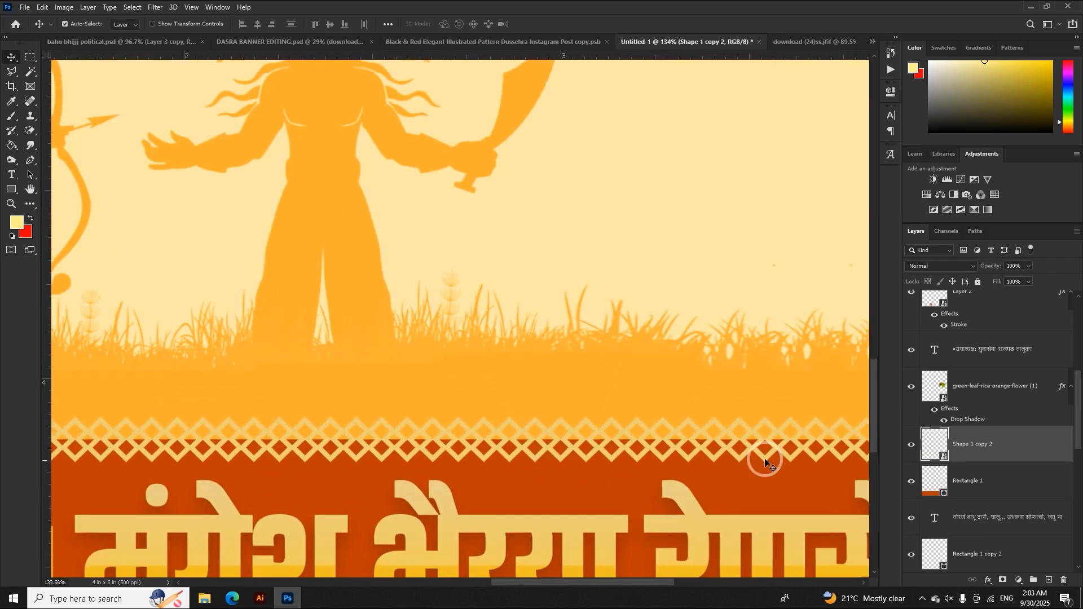
{"action": "right_click", "coordinate": [987, 447]}
{"action": "left_click", "coordinate": [892, 114]}
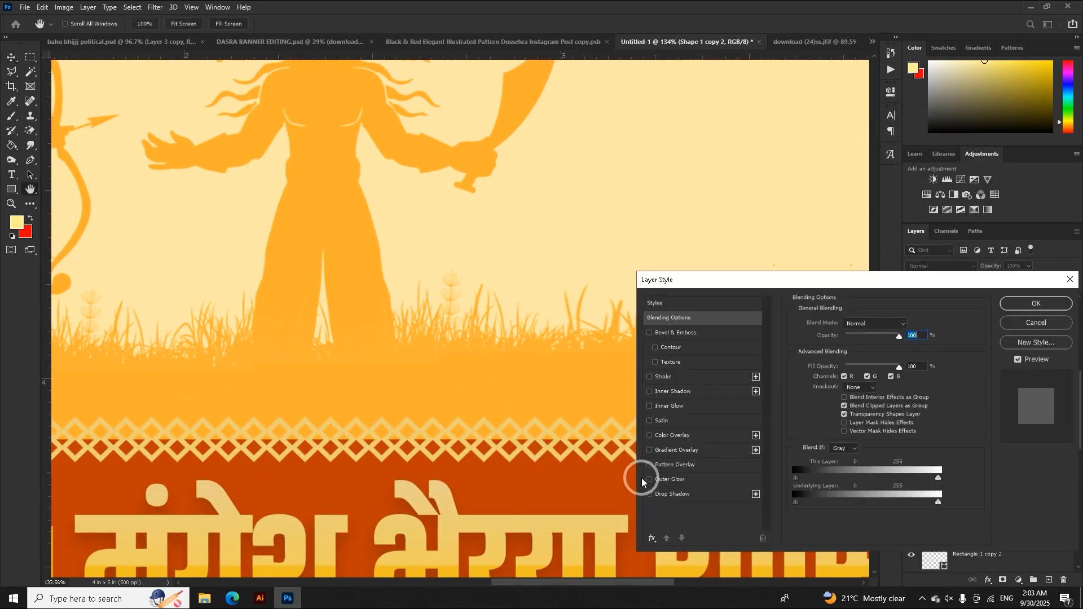
{"action": "left_click", "coordinate": [676, 495]}
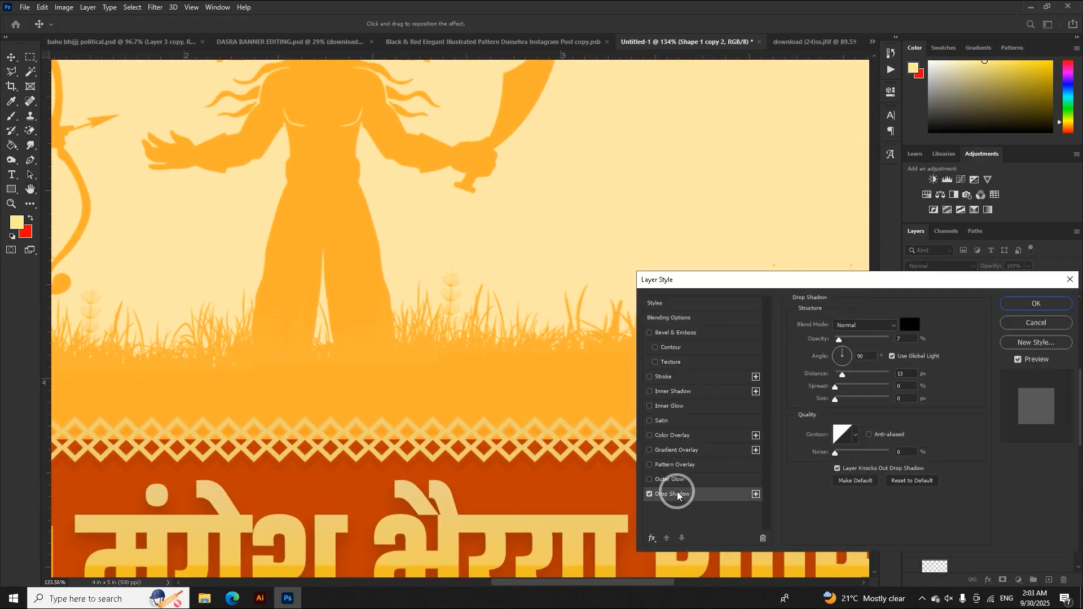
{"action": "left_click", "coordinate": [840, 376]}
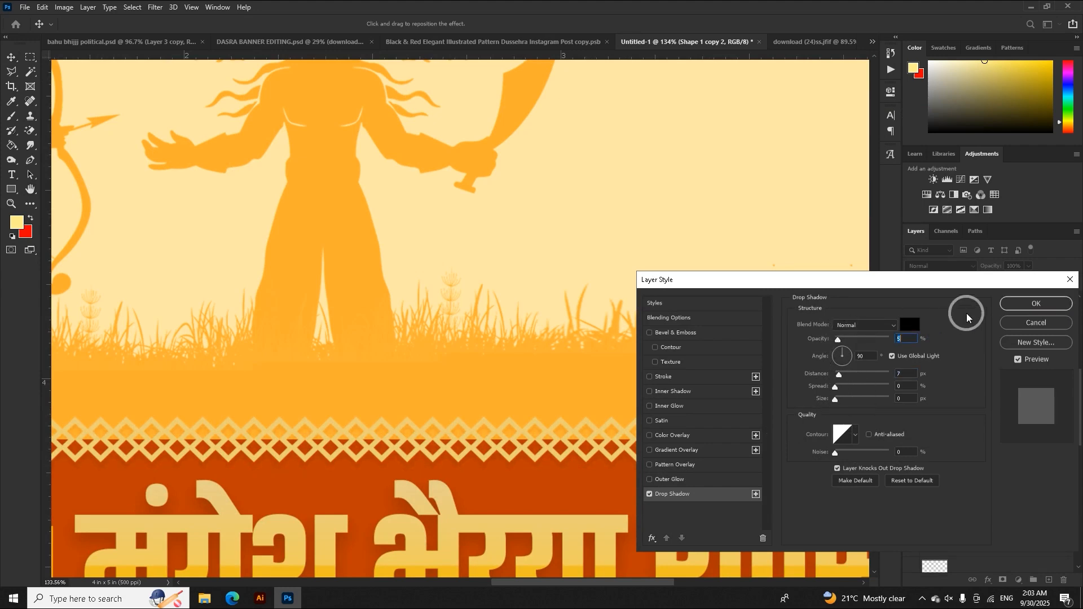
{"action": "left_click", "coordinate": [1012, 303]}
{"action": "scroll", "coordinate": [586, 471], "scroll_direction": "down", "scroll_amount": 5}
Switch to bahu bhijjj political.psd, identify the wave texture layer 6055740 above its footer rectangle and open the layer's contents
{"action": "scroll", "coordinate": [587, 472], "scroll_direction": "down", "scroll_amount": 3}
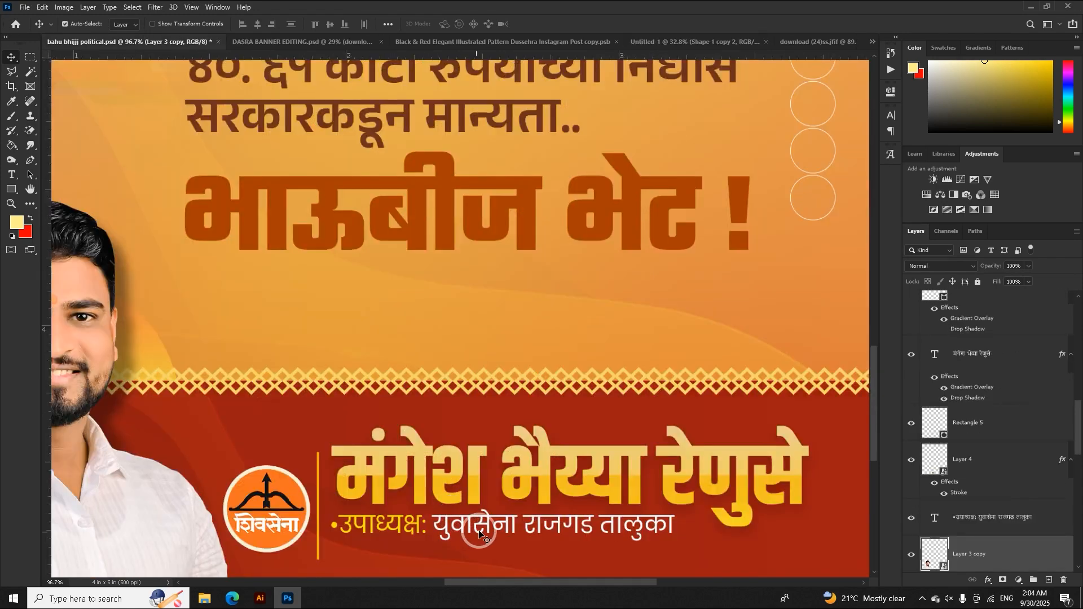
{"action": "scroll", "coordinate": [501, 424], "scroll_direction": "down", "scroll_amount": 3}
{"action": "left_click", "coordinate": [545, 523]}
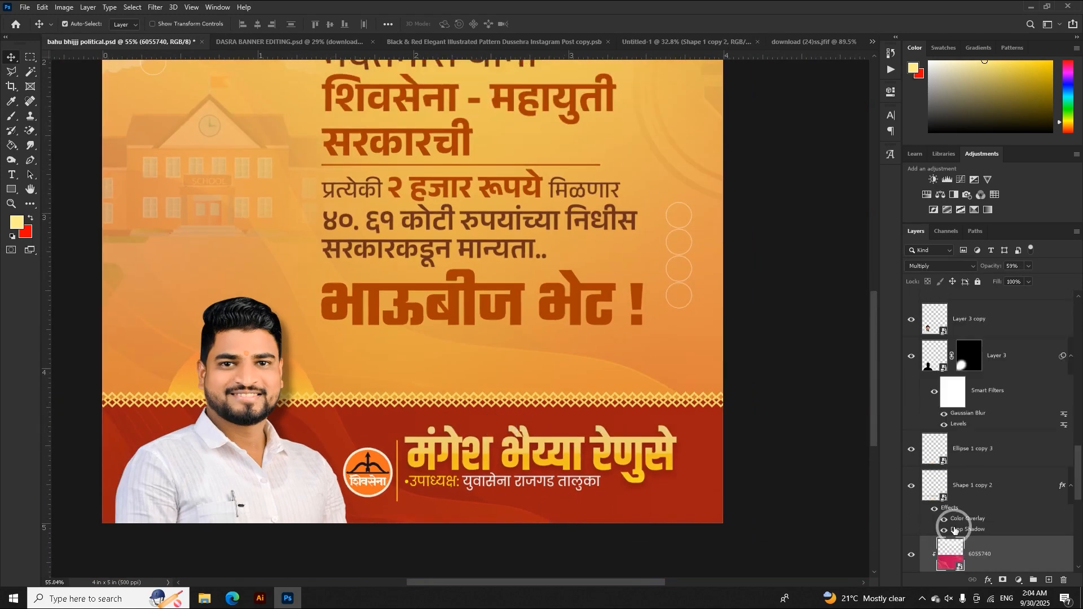
{"action": "scroll", "coordinate": [955, 525], "scroll_direction": "down", "scroll_amount": 1}
{"action": "left_click", "coordinate": [912, 445]}
{"action": "left_click", "coordinate": [910, 444]}
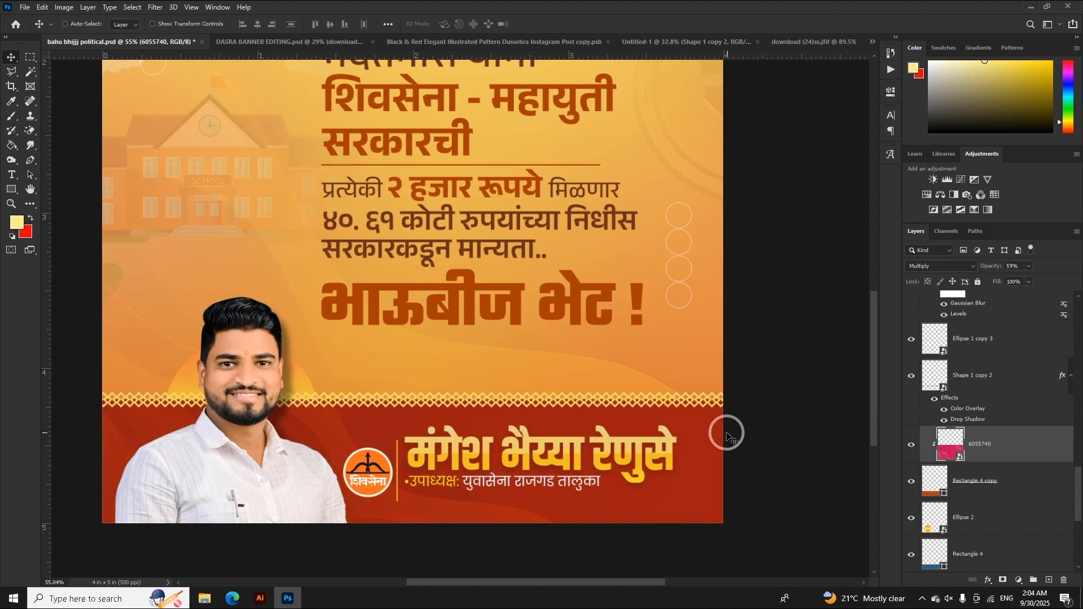
{"action": "double_click", "coordinate": [952, 446]}
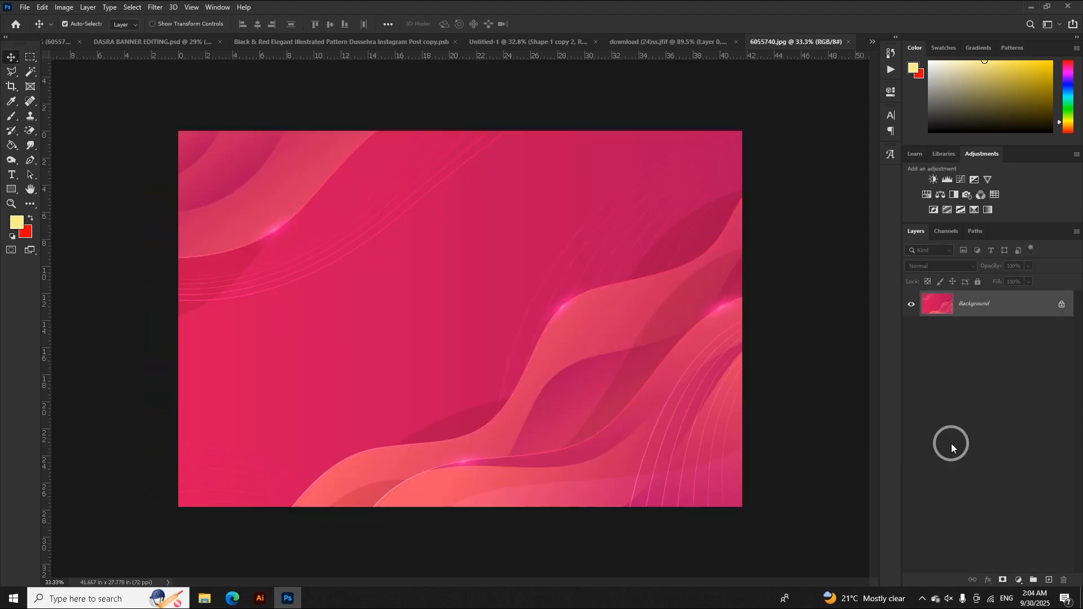
Convert the Background layer of the pink wave image 6055740.jpg to a smart object
{"action": "left_click", "coordinate": [1060, 312]}
{"action": "right_click", "coordinate": [1057, 313]}
{"action": "left_click", "coordinate": [940, 266]}
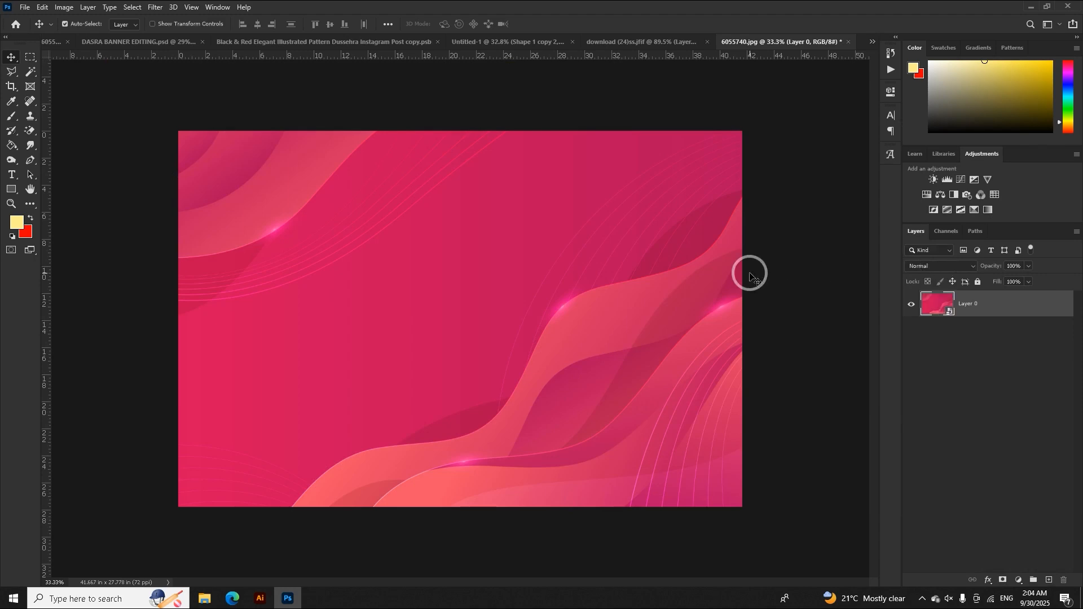
Bring the pink wave image into the Untitled-1 banner as a layer directly above the footer rectangle
{"action": "left_click", "coordinate": [609, 39]}
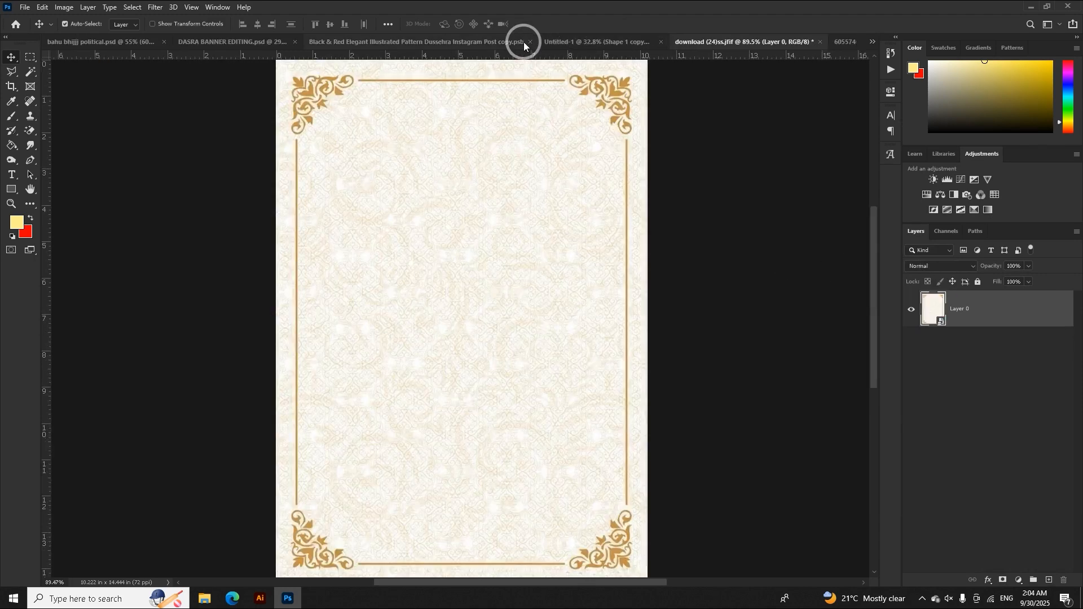
{"action": "left_click", "coordinate": [569, 43]}
{"action": "left_click", "coordinate": [611, 547]}
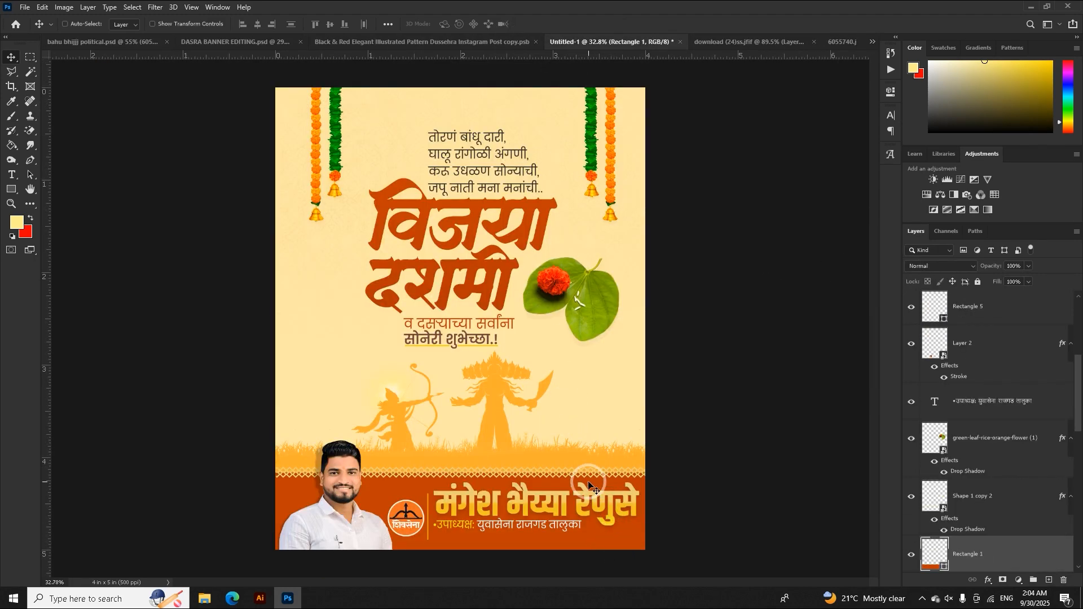
{"action": "key", "text": "ctrl+v"}
{"action": "scroll", "coordinate": [942, 523], "scroll_direction": "up", "scroll_amount": 1}
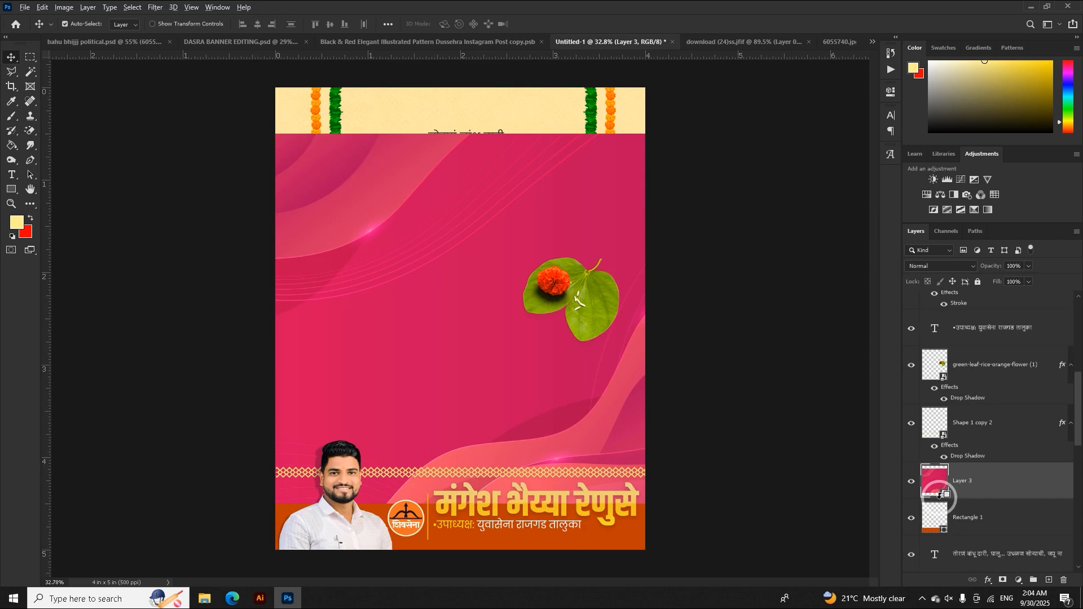
Clip the wave image to the footer rectangle, scale it to 12.32% and position it over the footer
{"action": "left_click", "coordinate": [940, 496], "text": "alt"}
{"action": "key", "text": "ctrl+t"}
{"action": "left_click_drag", "start_coordinate": [570, 382], "coordinate": [447, 479]}
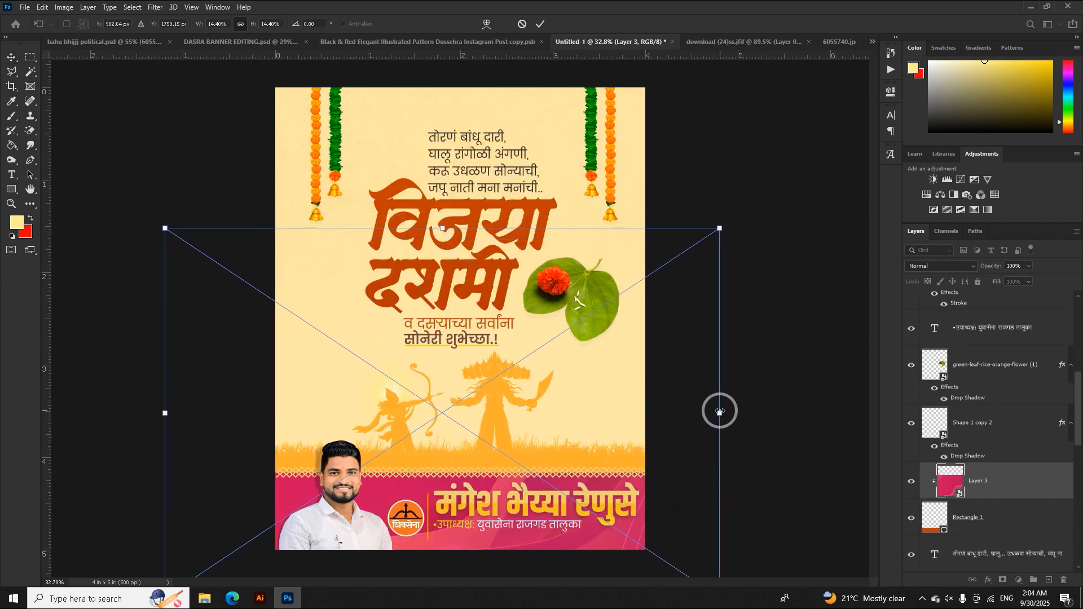
{"action": "left_click_drag", "start_coordinate": [720, 412], "coordinate": [679, 434]}
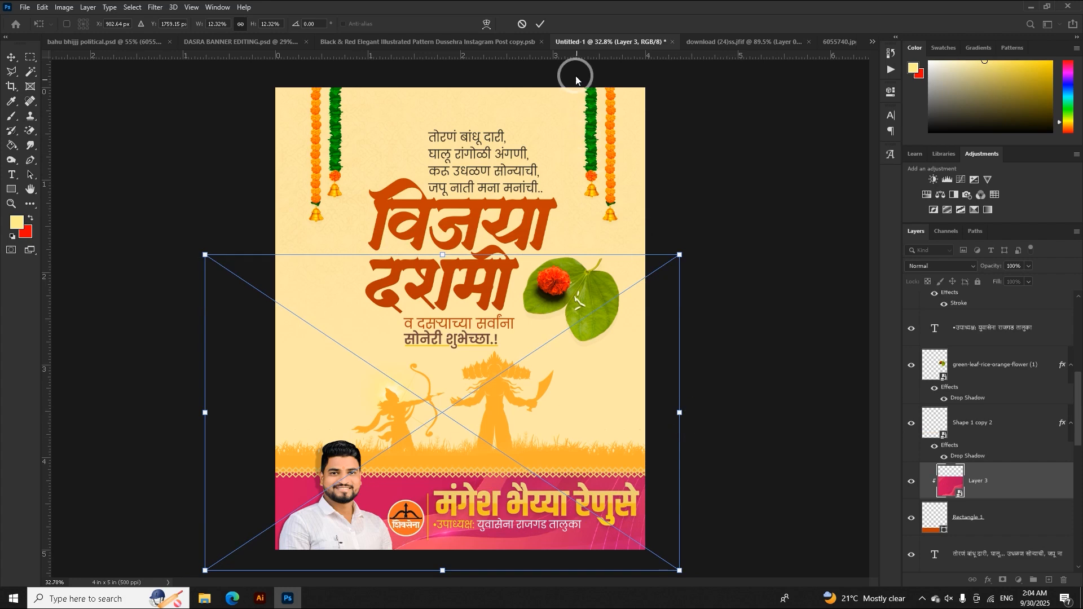
{"action": "left_click", "coordinate": [541, 28]}
Set the clipped wave layer's blend mode to Soft Light
{"action": "left_click", "coordinate": [926, 266]}
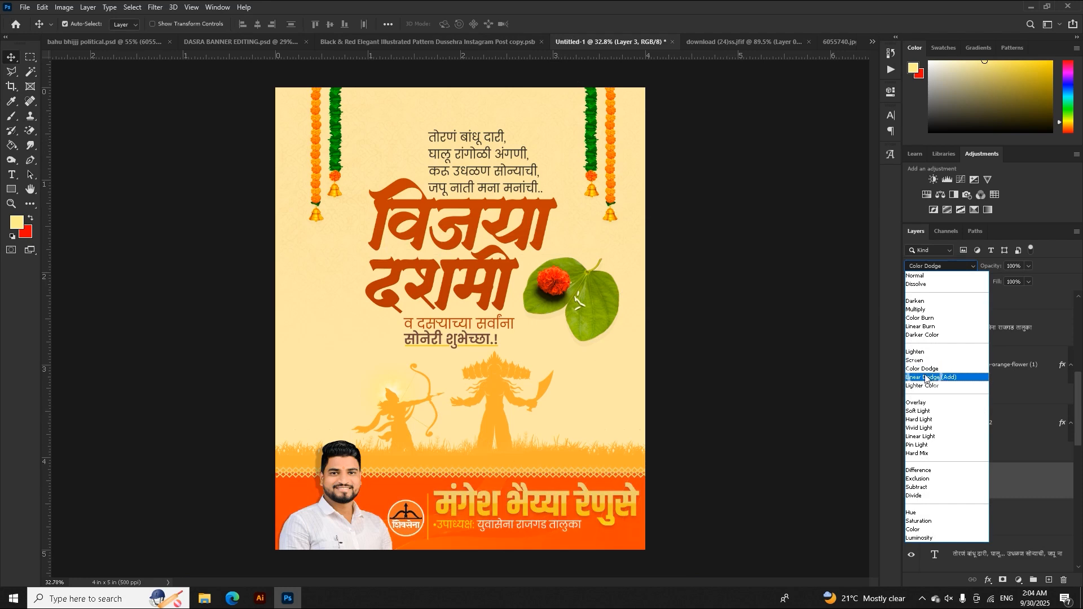
{"action": "left_click", "coordinate": [925, 413]}
{"action": "scroll", "coordinate": [558, 533], "scroll_direction": "up", "scroll_amount": 7}
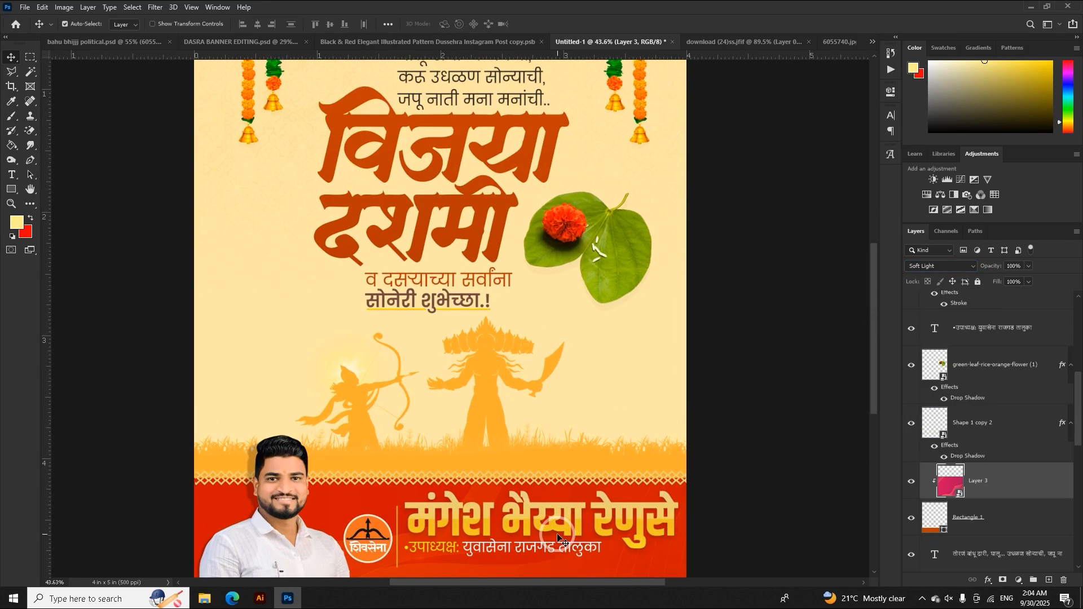
{"action": "left_click_drag", "start_coordinate": [564, 525], "coordinate": [614, 452]}
{"action": "scroll", "coordinate": [615, 450], "scroll_direction": "down", "scroll_amount": 5}
Change the footer rectangle's fill colour to the brown 8f631c
{"action": "left_click", "coordinate": [946, 522]}
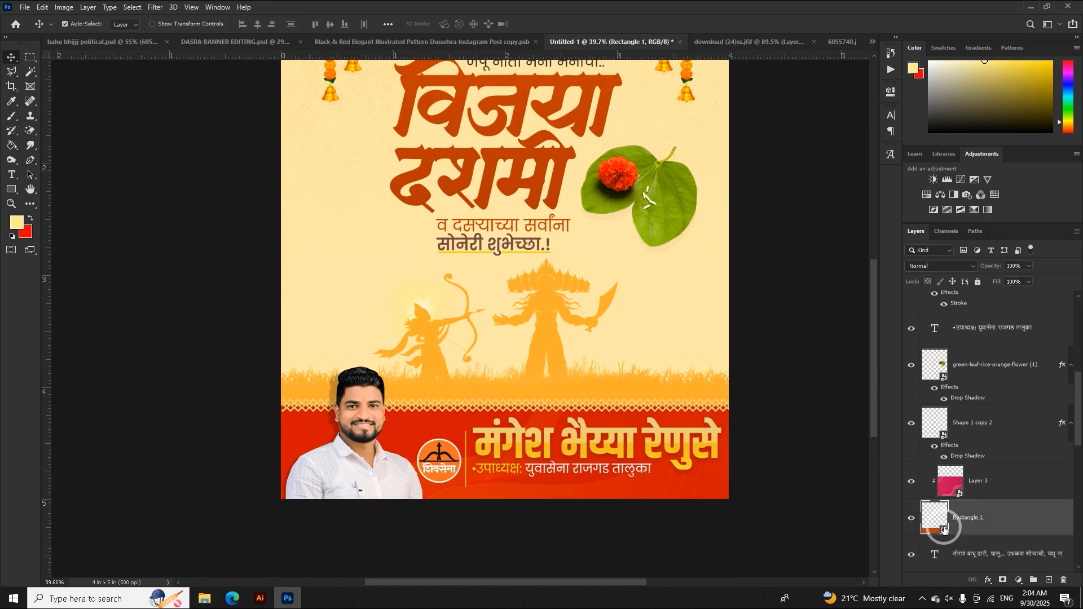
{"action": "double_click", "coordinate": [943, 530]}
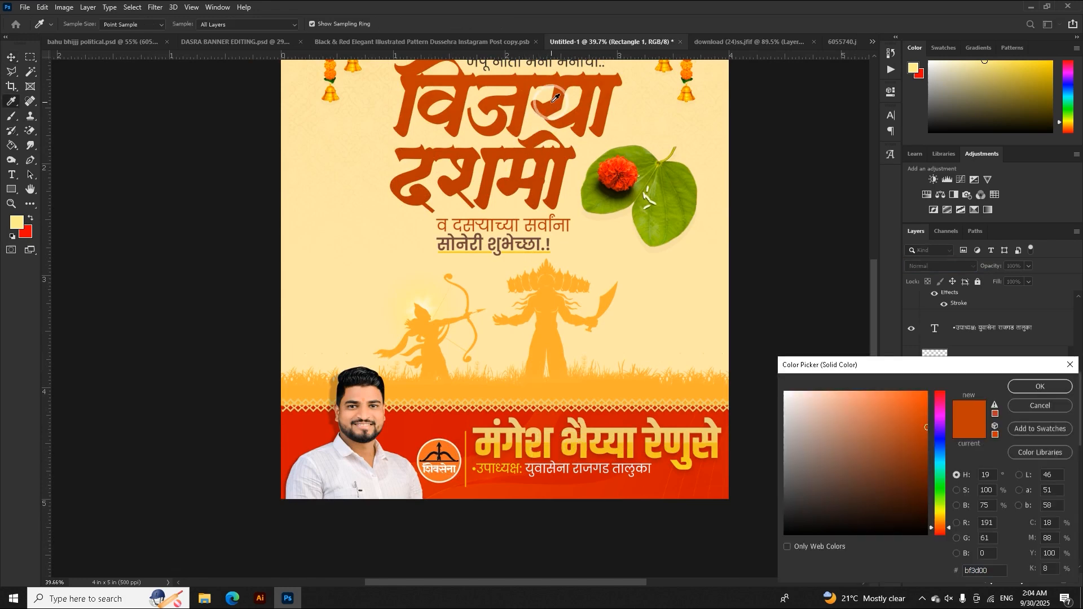
{"action": "left_click_drag", "start_coordinate": [600, 125], "coordinate": [617, 203]}
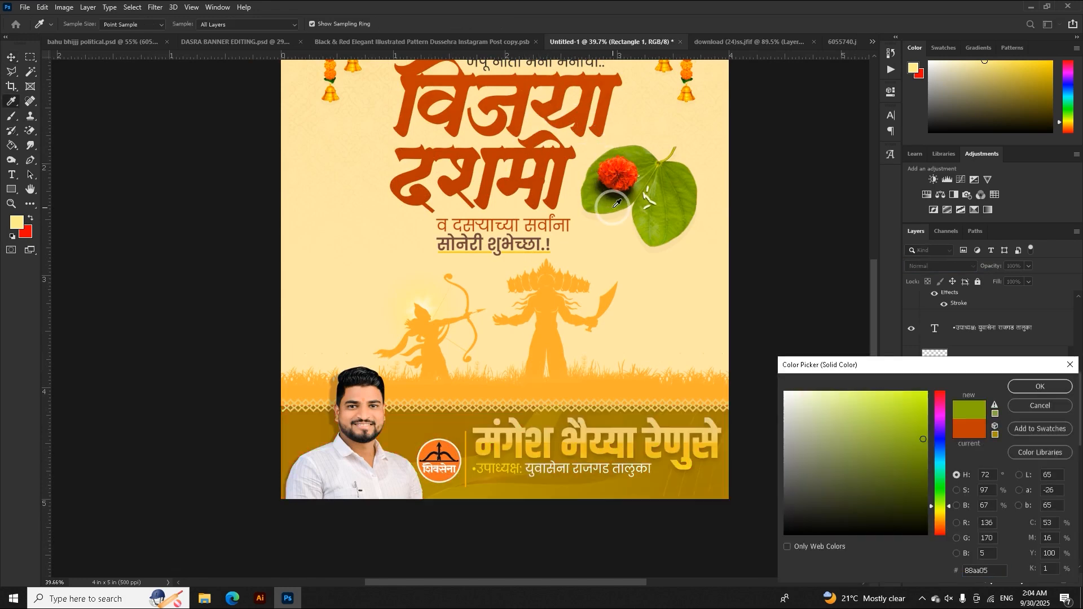
{"action": "left_click_drag", "start_coordinate": [569, 284], "coordinate": [553, 298]}
{"action": "left_click", "coordinate": [885, 453]}
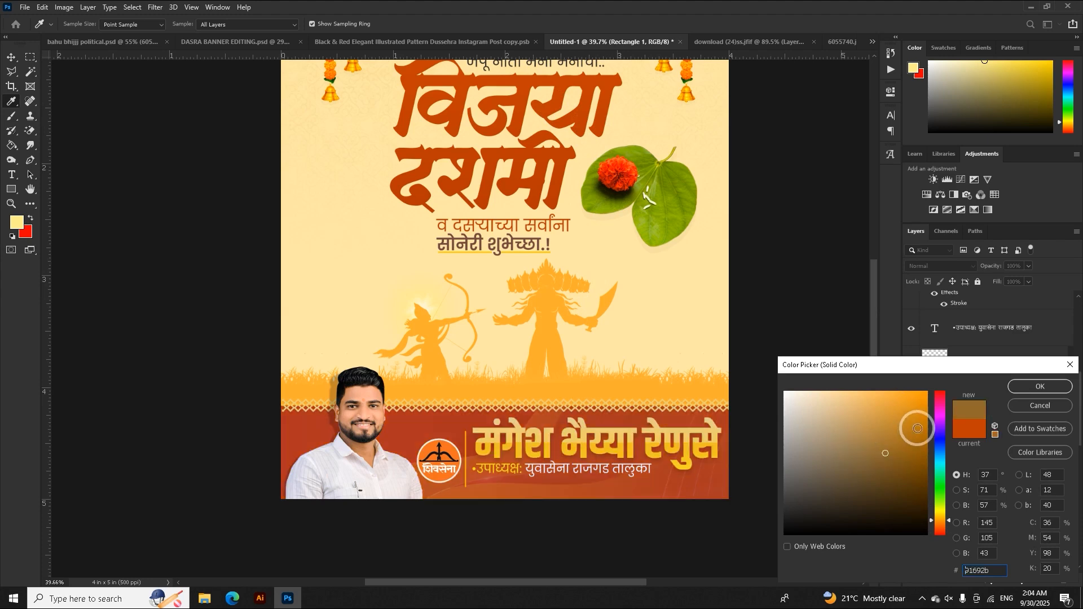
{"action": "left_click_drag", "start_coordinate": [910, 429], "coordinate": [897, 452]}
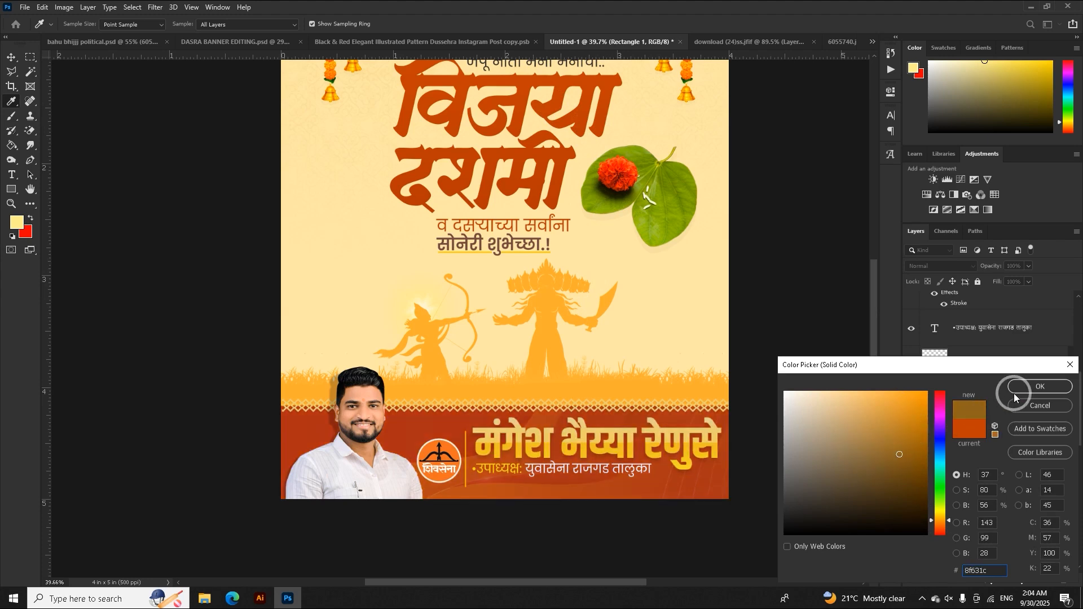
{"action": "left_click", "coordinate": [1040, 387]}
{"action": "scroll", "coordinate": [626, 460], "scroll_direction": "down", "scroll_amount": 3}
{"action": "scroll", "coordinate": [430, 455], "scroll_direction": "up", "scroll_amount": 2}
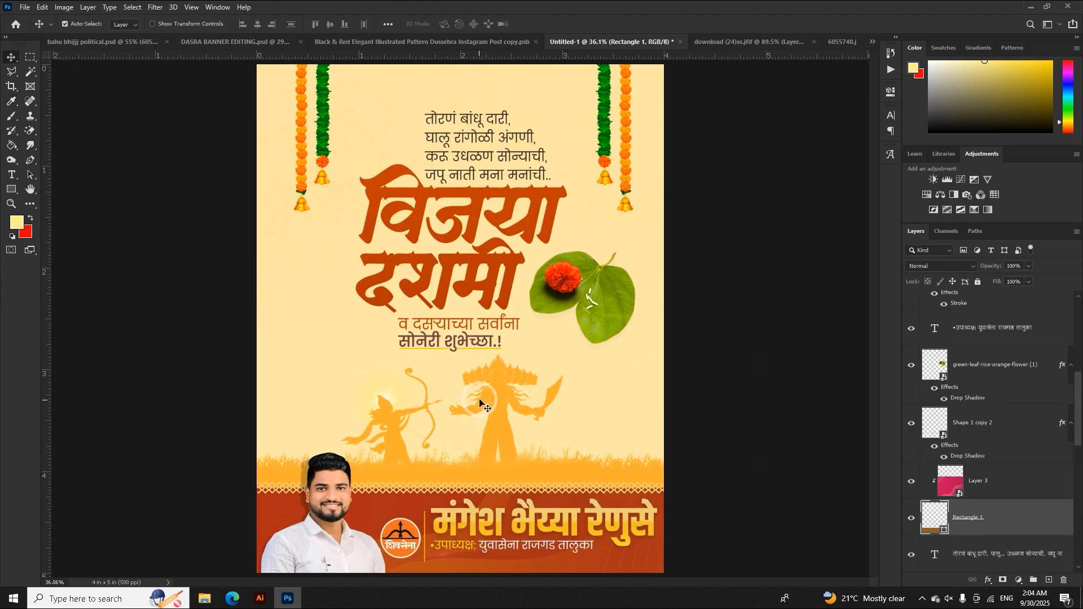
{"action": "scroll", "coordinate": [480, 403], "scroll_direction": "down", "scroll_amount": 1}
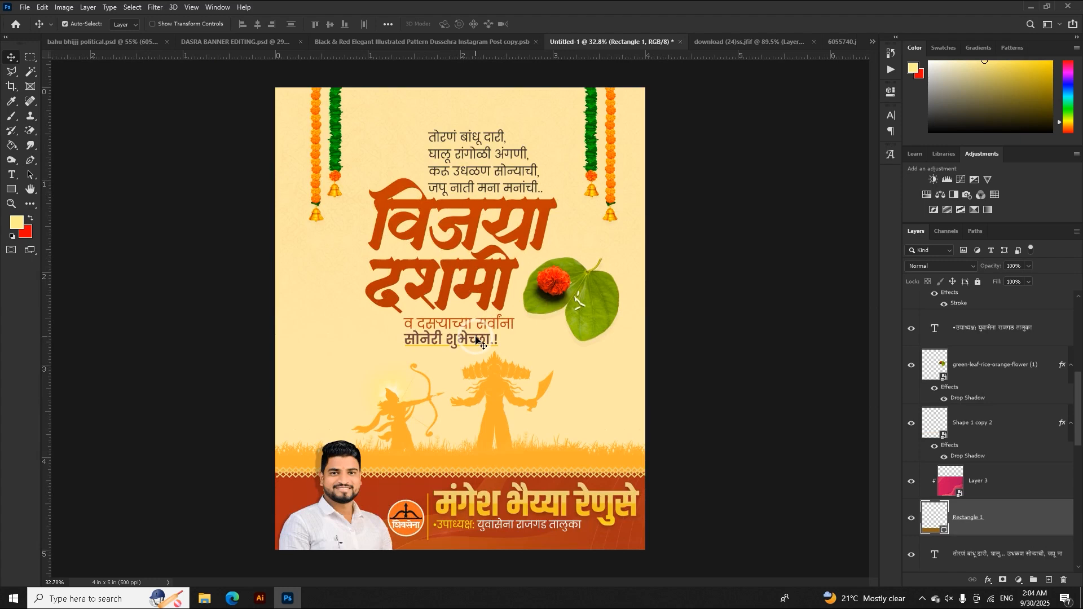
{"action": "scroll", "coordinate": [475, 340], "scroll_direction": "down", "scroll_amount": 1}
{"action": "scroll", "coordinate": [480, 418], "scroll_direction": "up", "scroll_amount": 1}
{"action": "scroll", "coordinate": [476, 463], "scroll_direction": "up", "scroll_amount": 3}
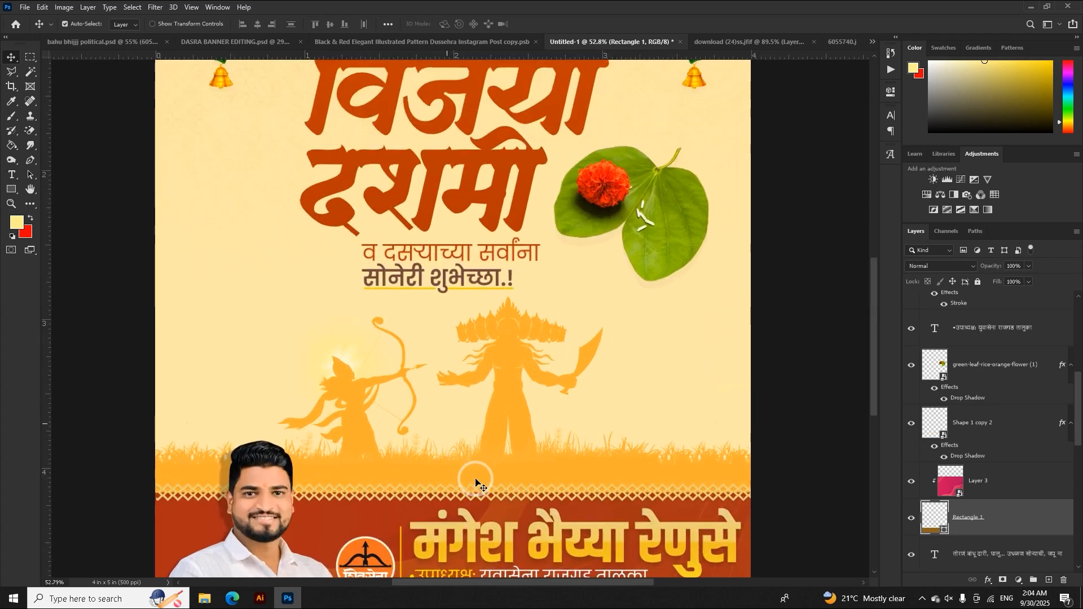
Draw a pale yellow ellipse of about 330 by 260 px behind the portrait's shoulders, directly above the name text layer
{"action": "scroll", "coordinate": [474, 486], "scroll_direction": "up", "scroll_amount": 4}
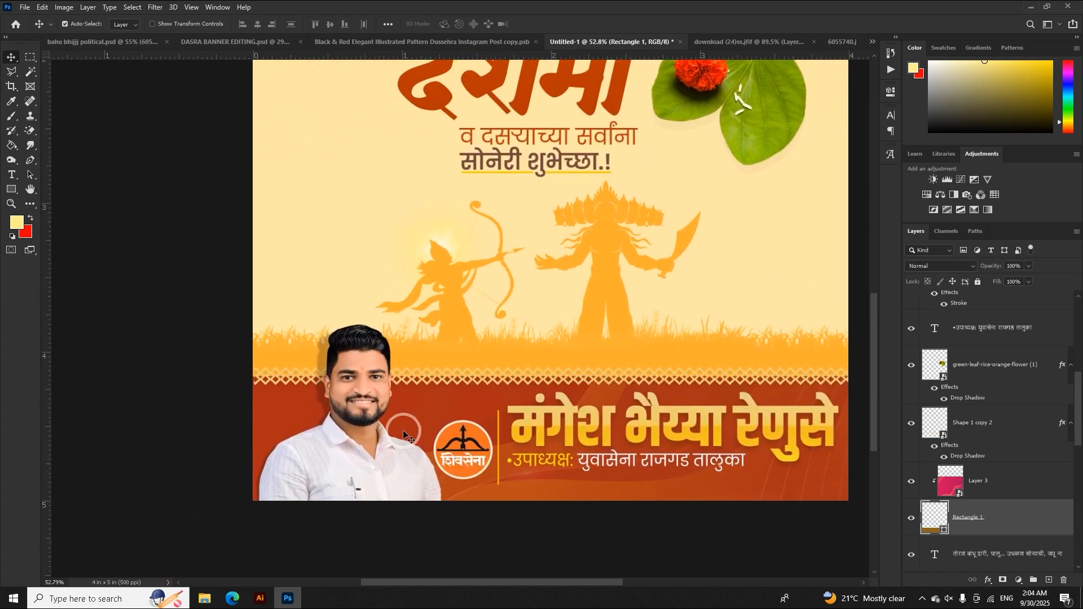
{"action": "scroll", "coordinate": [286, 405], "scroll_direction": "up", "scroll_amount": 2}
{"action": "left_click", "coordinate": [286, 405]}
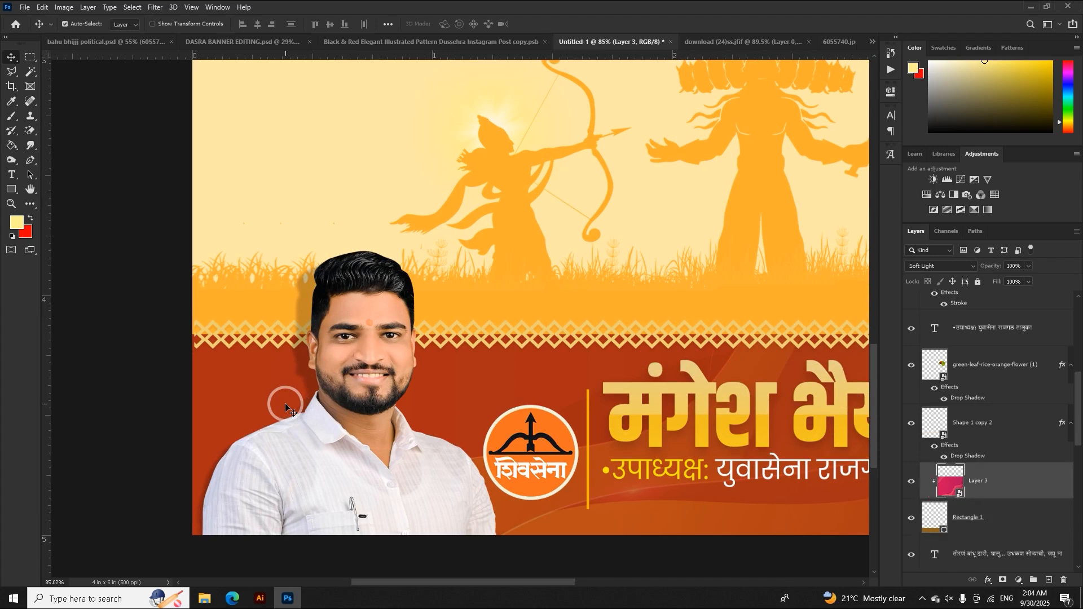
{"action": "left_click", "coordinate": [447, 387]}
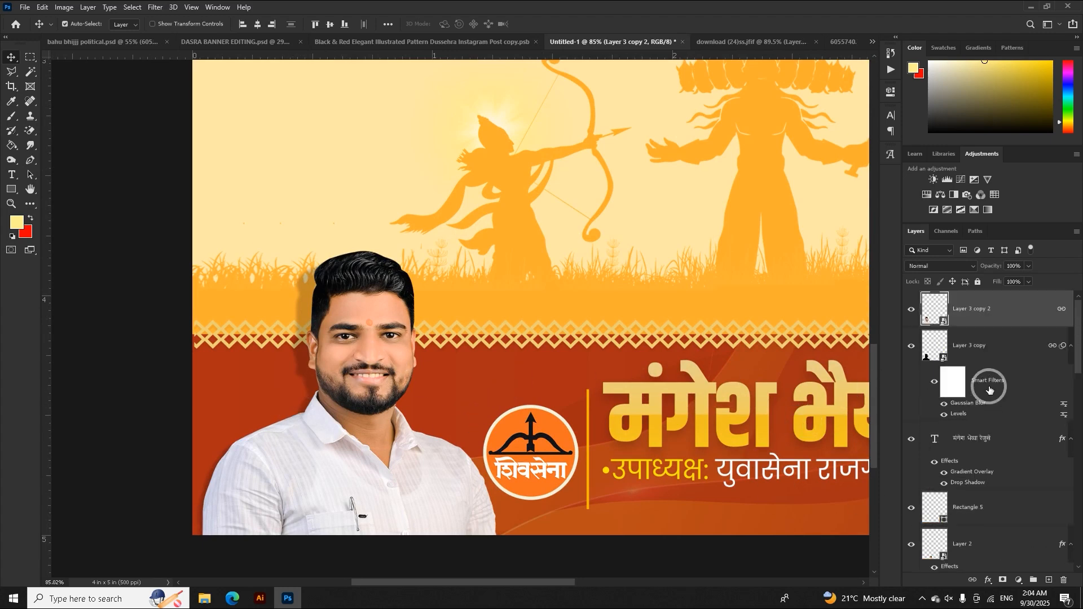
{"action": "left_click", "coordinate": [964, 438]}
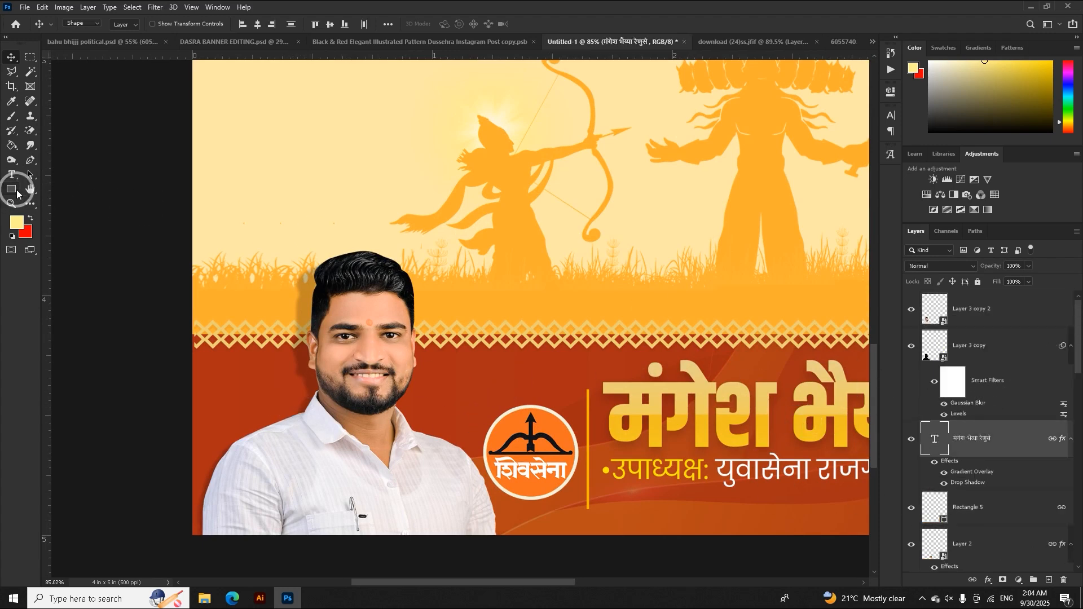
{"action": "right_click", "coordinate": [17, 194]}
{"action": "left_click", "coordinate": [56, 204]}
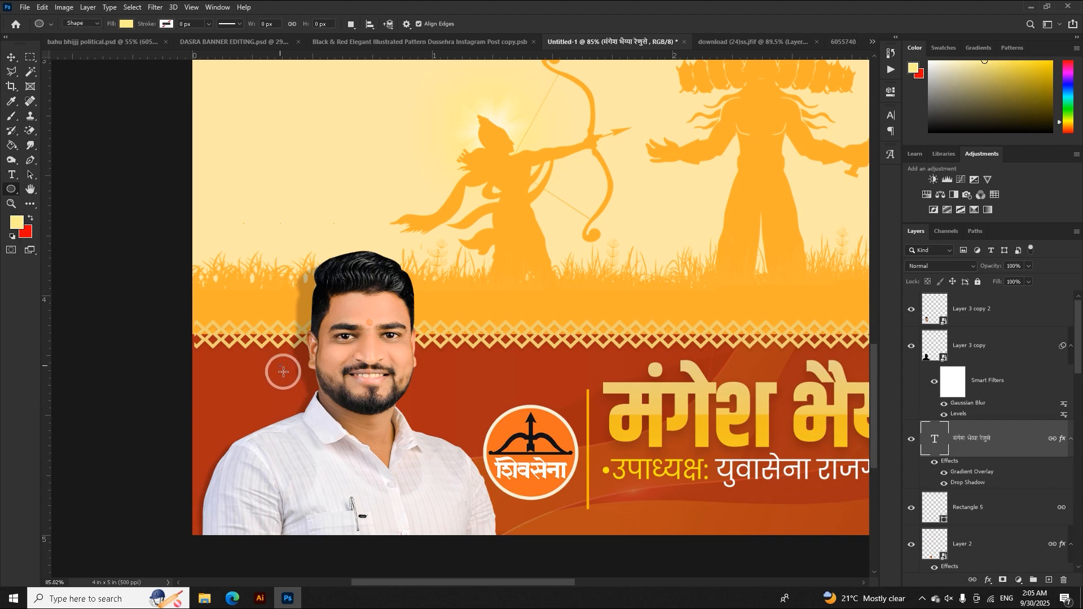
{"action": "left_click_drag", "start_coordinate": [283, 372], "coordinate": [437, 490]}
{"action": "left_click", "coordinate": [852, 84]}
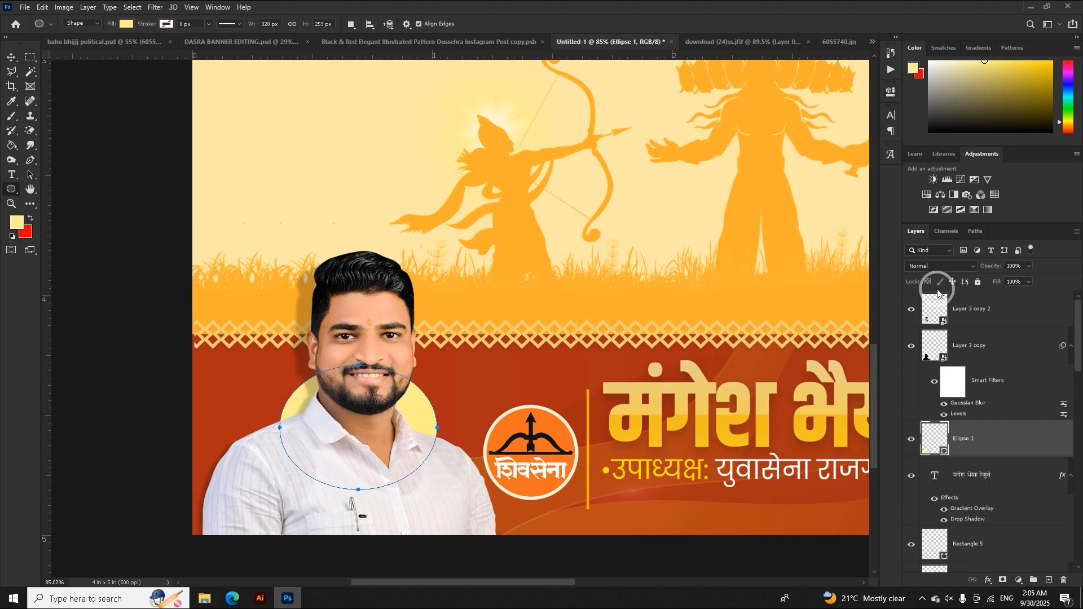
Set the ellipse behind the portrait to Overlay blend mode at 61% opacity
{"action": "left_click", "coordinate": [940, 266]}
{"action": "left_click", "coordinate": [933, 398]}
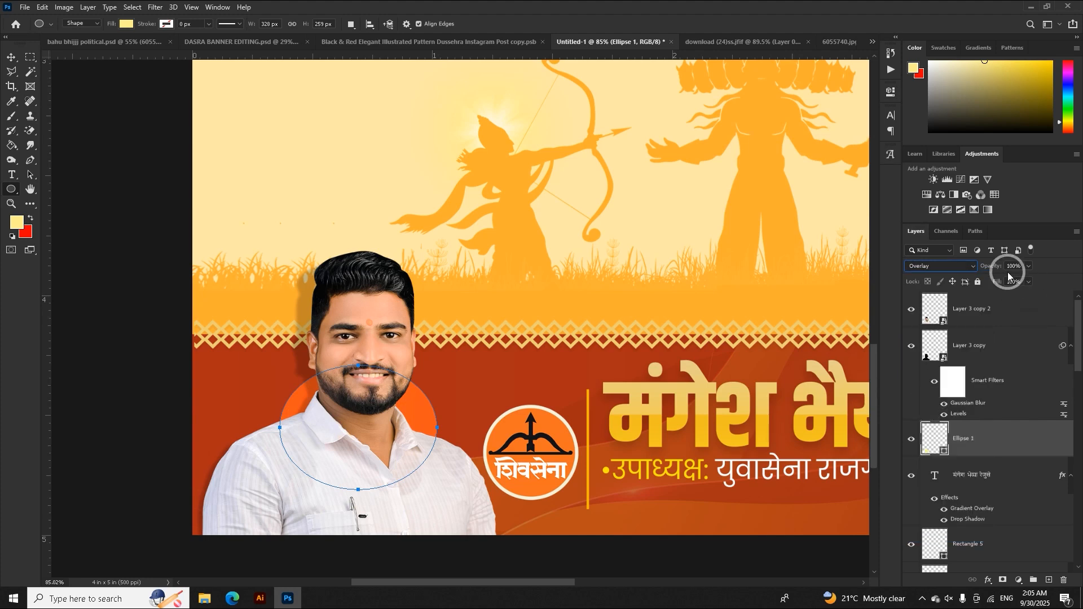
{"action": "left_click_drag", "start_coordinate": [990, 266], "coordinate": [967, 266]}
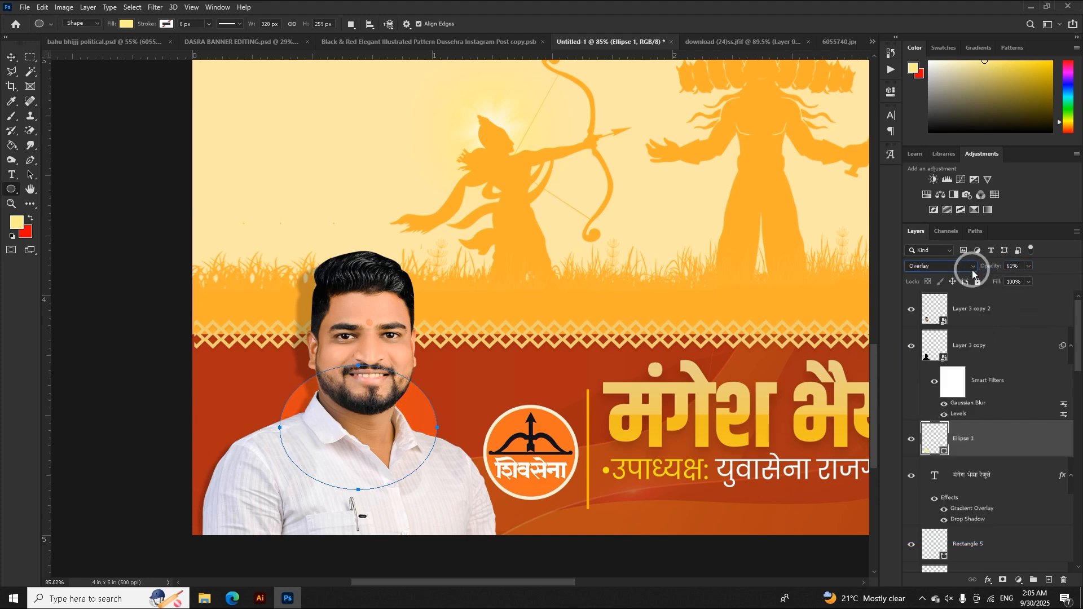
Hide the ellipse with a black layer mask and softly paint its upper edges back with a white brush at 26% opacity
{"action": "left_click", "coordinate": [1004, 582], "text": "alt"}
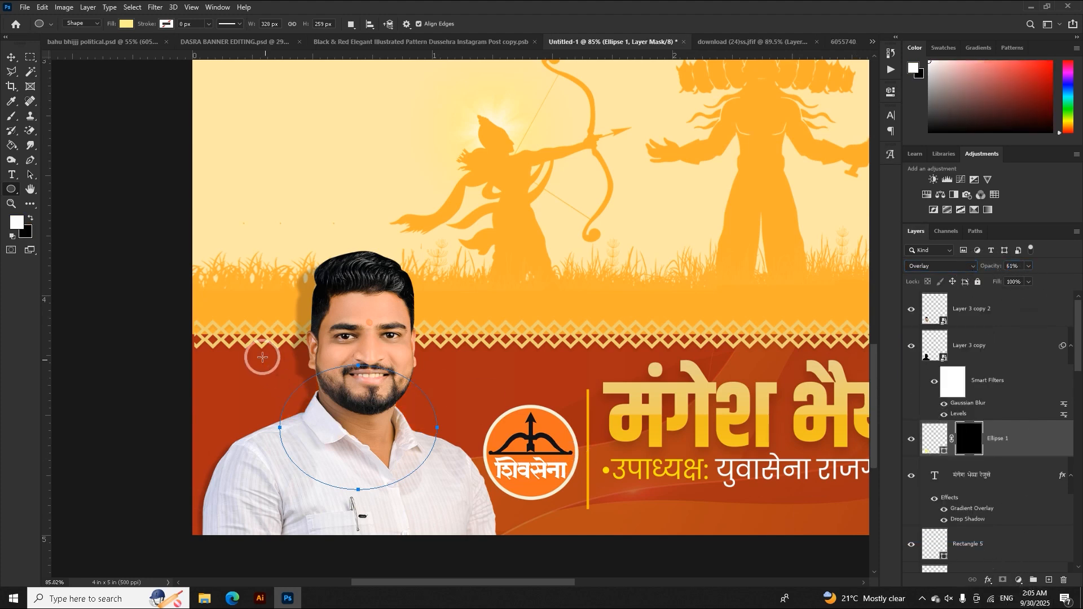
{"action": "key", "text": "b"}
{"action": "left_click_drag", "start_coordinate": [343, 346], "coordinate": [185, 379]}
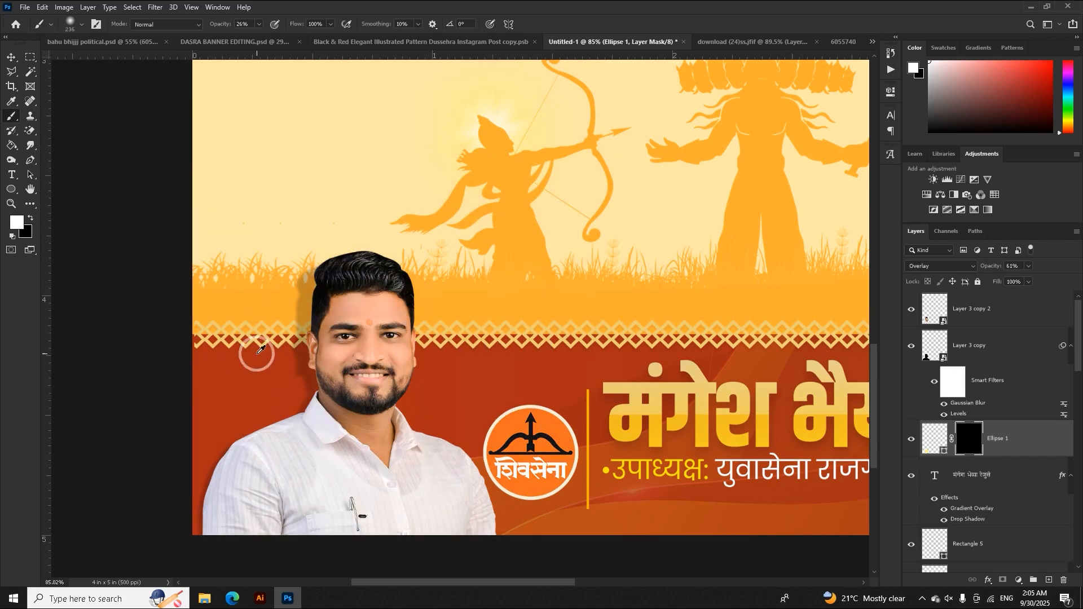
{"action": "left_click", "coordinate": [308, 365]}
{"action": "mouse_move", "coordinate": [390, 374]}
{"action": "left_mouse_down"}
{"action": "mouse_move", "coordinate": [295, 384]}
{"action": "mouse_move", "coordinate": [433, 386]}
{"action": "left_mouse_up"}
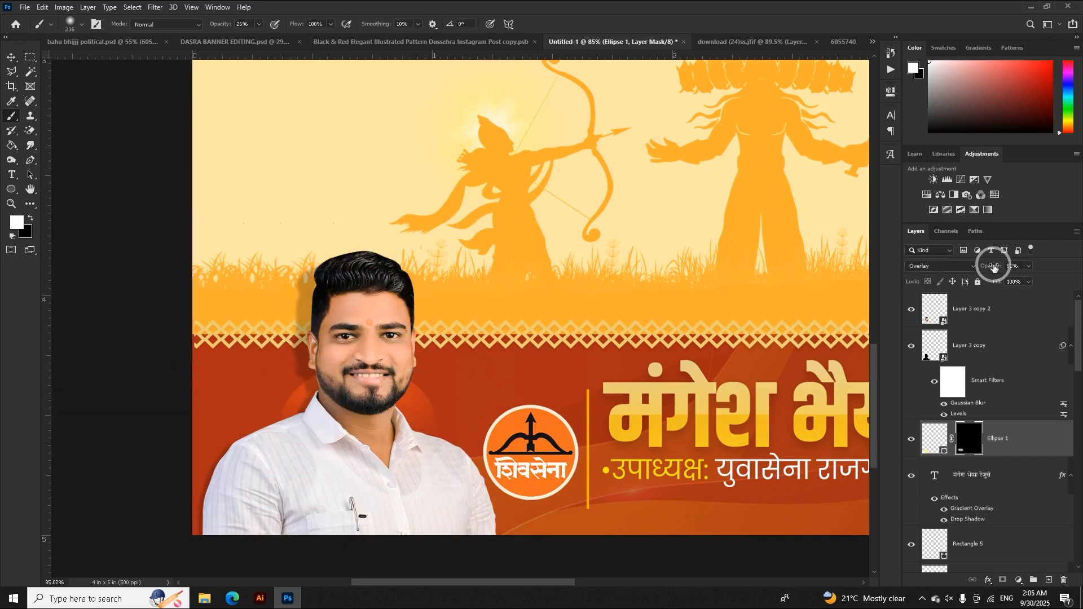
Raise the ellipse layer's opacity to 96%, then widen the ellipse to 114.33% and shift it slightly down behind the portrait
{"action": "left_click_drag", "start_coordinate": [994, 265], "coordinate": [1011, 269]}
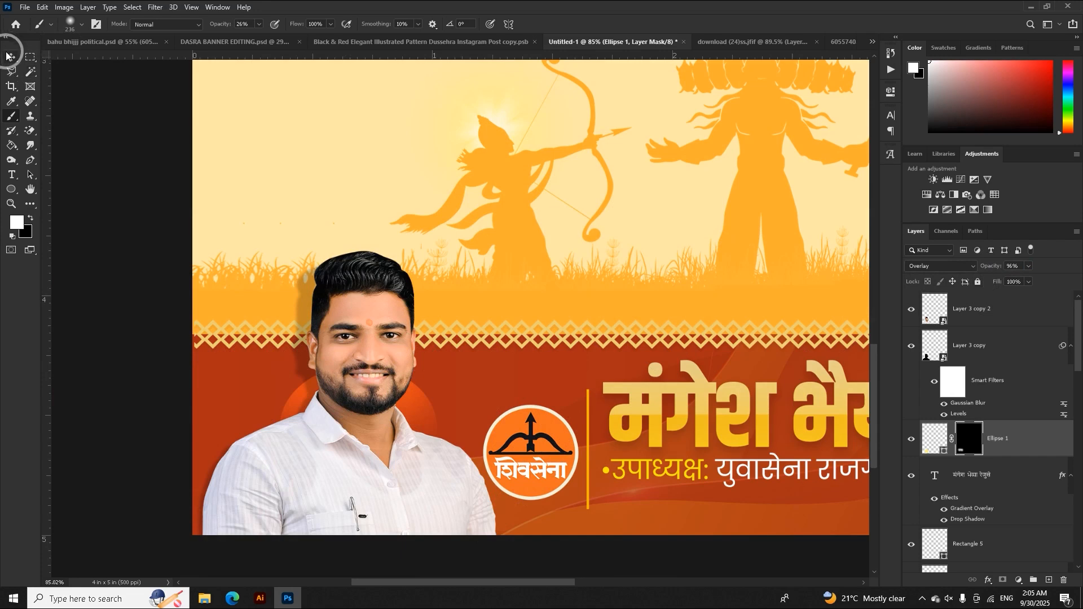
{"action": "left_click", "coordinate": [8, 56]}
{"action": "key", "text": "ctrl+t"}
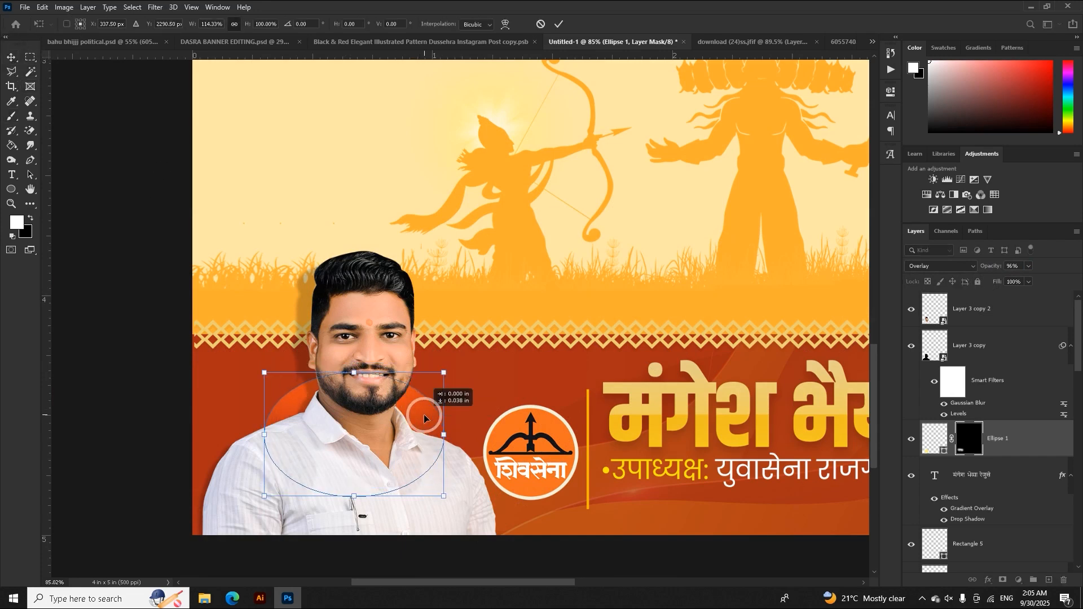
{"action": "left_click", "coordinate": [559, 24]}
{"action": "scroll", "coordinate": [483, 341], "scroll_direction": "down", "scroll_amount": 2}
{"action": "scroll", "coordinate": [482, 340], "scroll_direction": "down", "scroll_amount": 3}
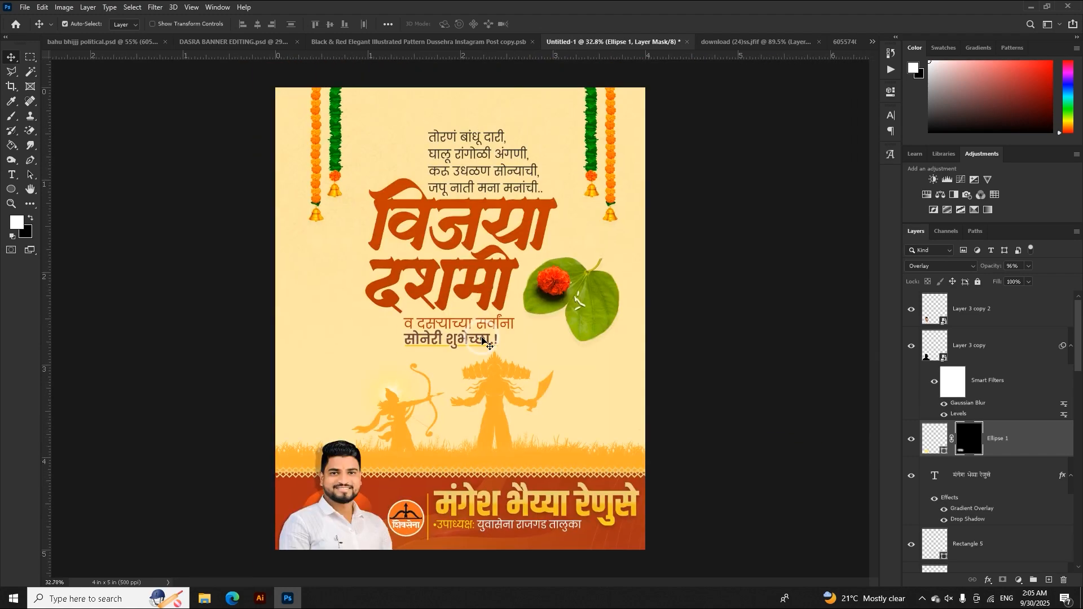
{"action": "left_click", "coordinate": [734, 299]}
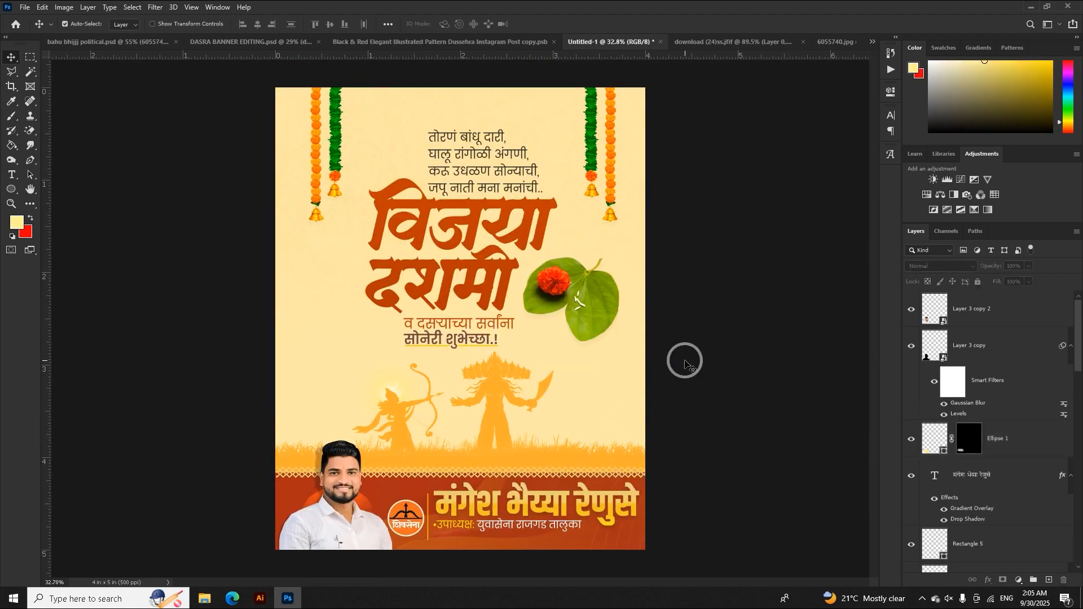
Nudge the linked name block in the footer slightly and review the name text's Gradient Overlay settings
{"action": "scroll", "coordinate": [660, 417], "scroll_direction": "up", "scroll_amount": 4}
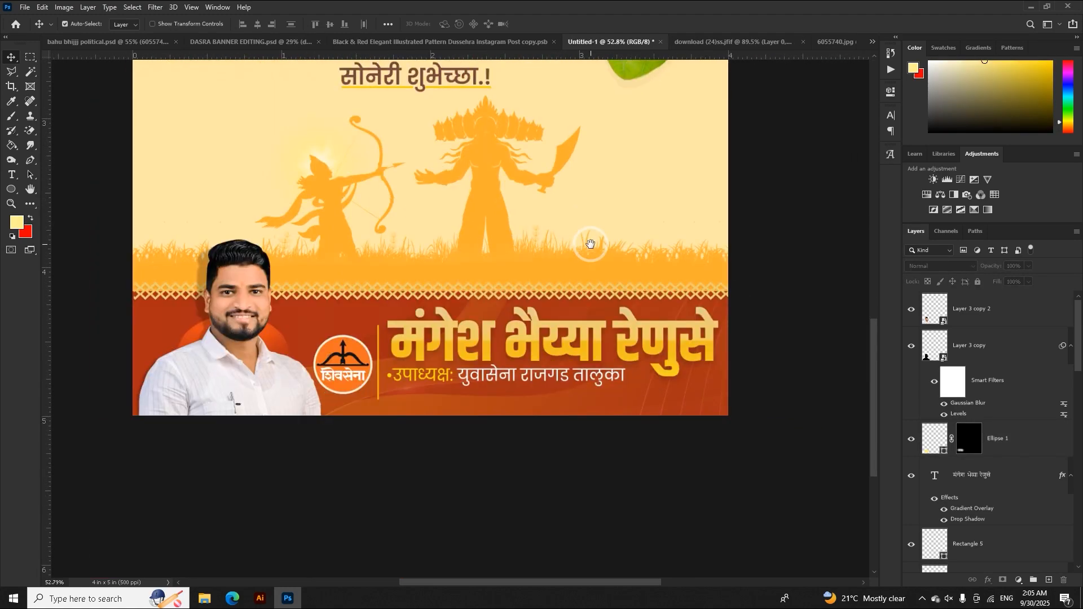
{"action": "scroll", "coordinate": [456, 402], "scroll_direction": "up", "scroll_amount": 2}
{"action": "left_click_drag", "start_coordinate": [396, 314], "coordinate": [398, 309]}
{"action": "scroll", "coordinate": [398, 309], "scroll_direction": "down", "scroll_amount": 2}
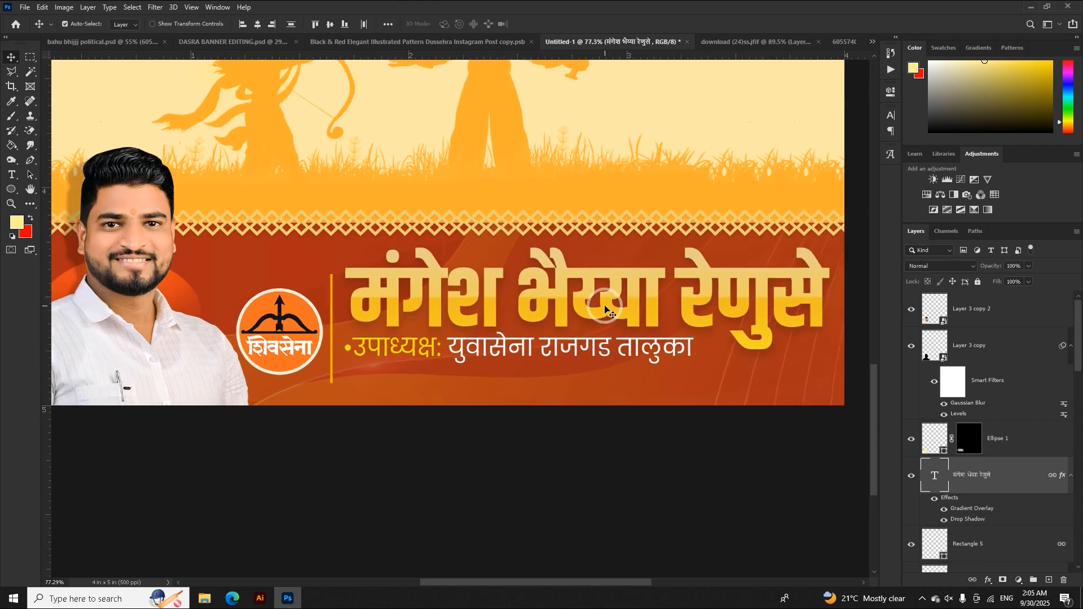
{"action": "left_click_drag", "start_coordinate": [609, 307], "coordinate": [608, 307]}
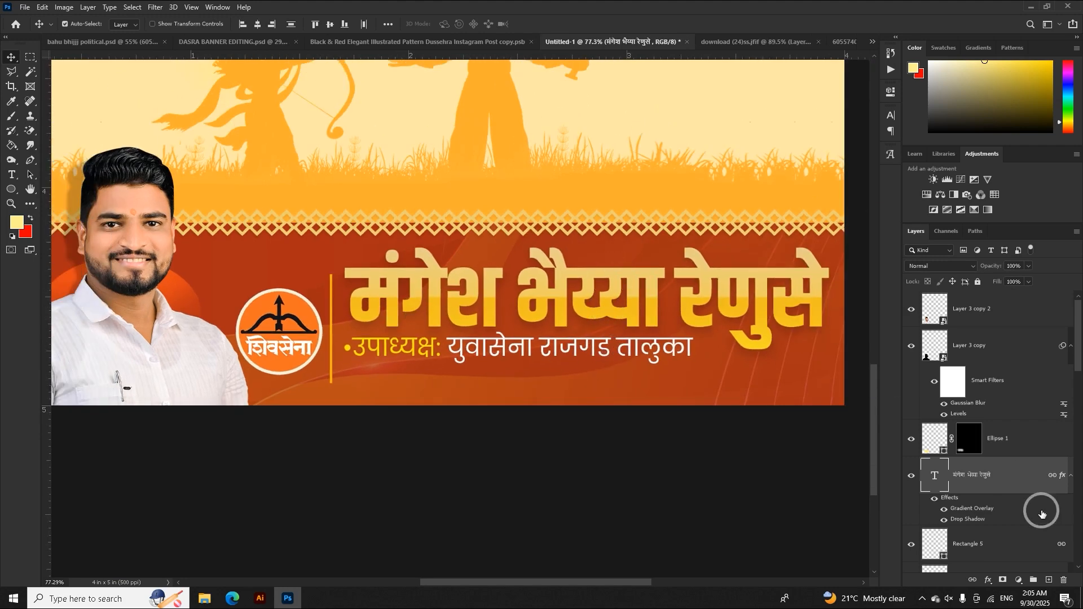
{"action": "double_click", "coordinate": [965, 513]}
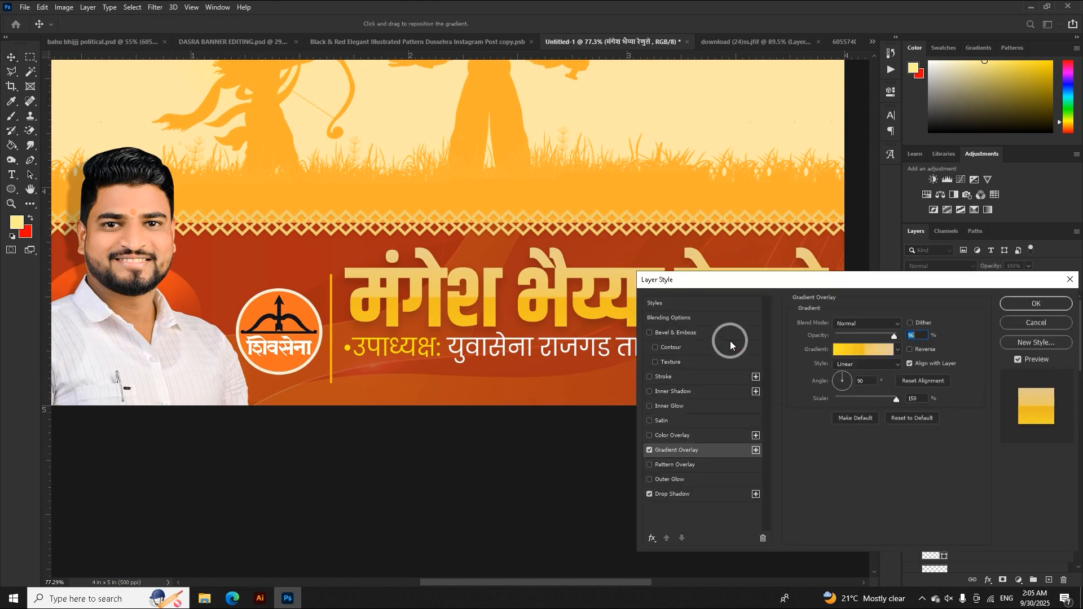
{"action": "left_click", "coordinate": [1035, 308]}
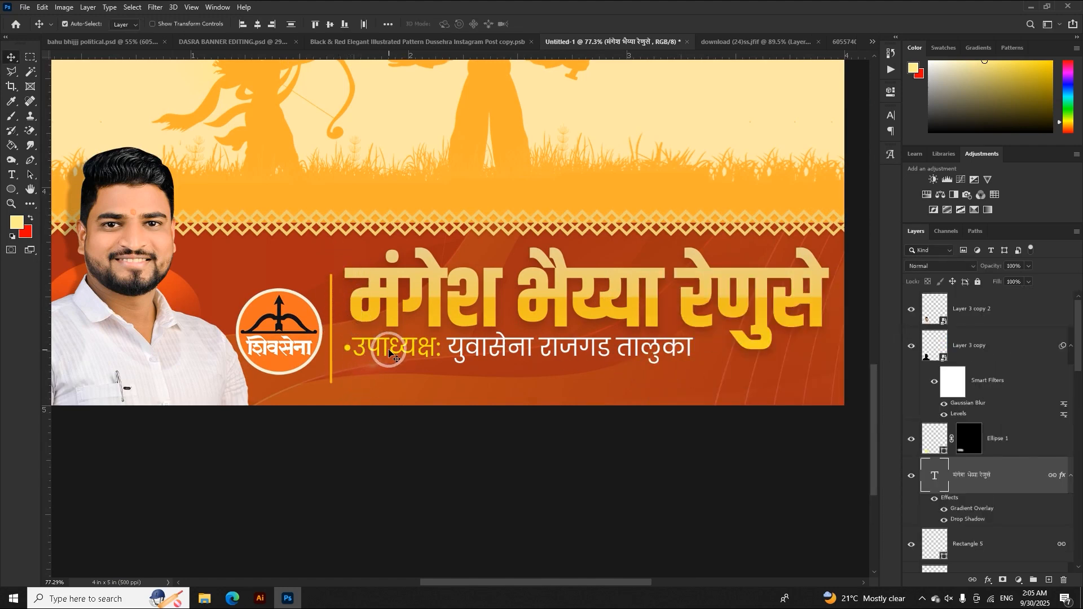
Unlink the Shivsena logo, move it up slightly beside the divider line and link it with the divider again
{"action": "left_click", "coordinate": [298, 334]}
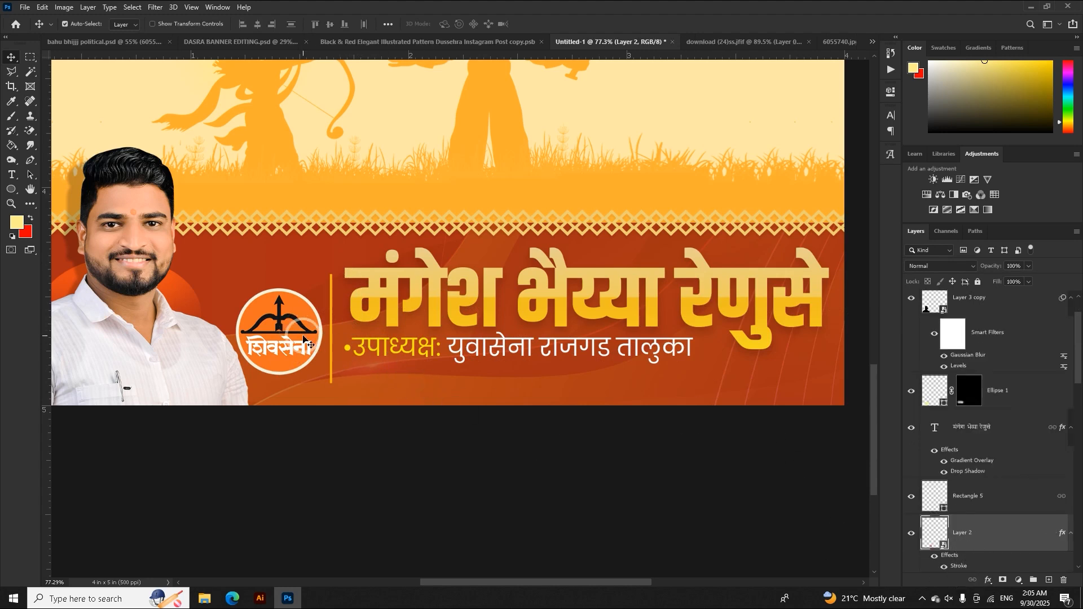
{"action": "left_click_drag", "start_coordinate": [302, 333], "coordinate": [305, 325]}
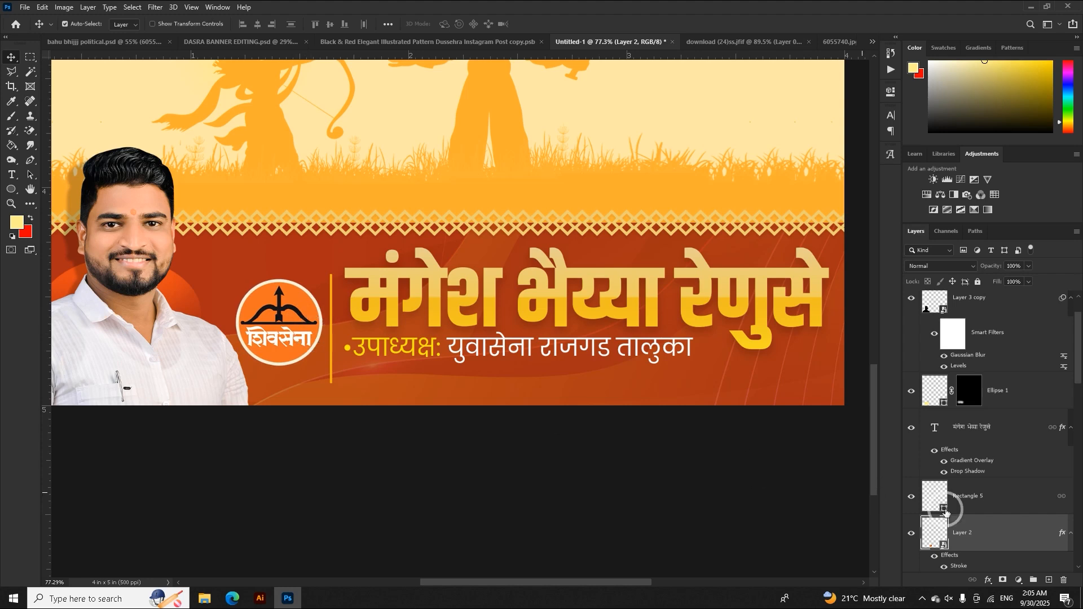
{"action": "left_click", "coordinate": [971, 497], "text": "shift"}
{"action": "scroll", "coordinate": [539, 404], "scroll_direction": "down", "scroll_amount": 5}
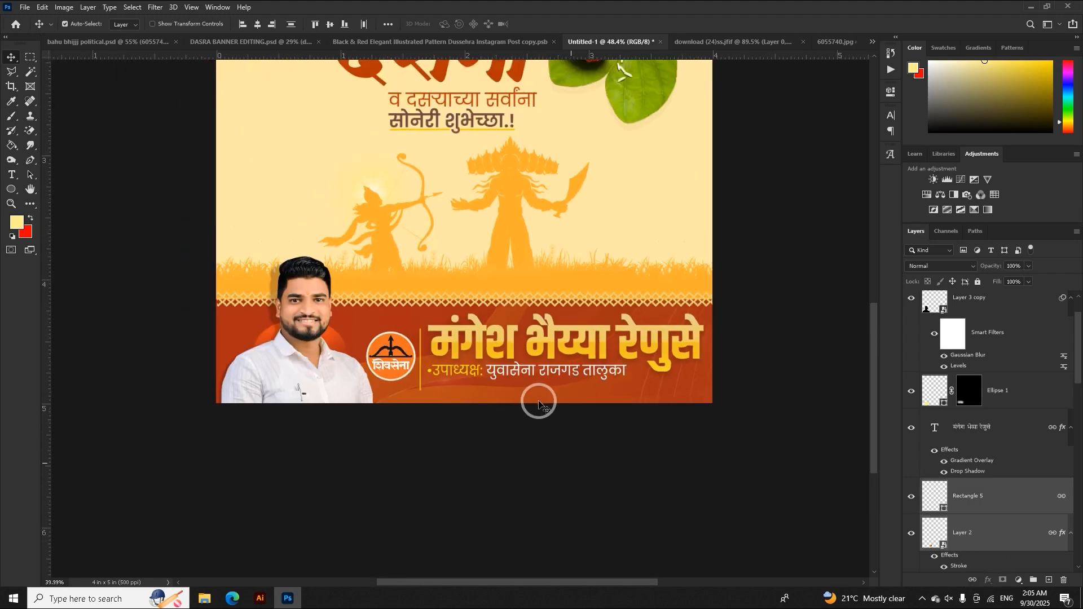
{"action": "left_click", "coordinate": [733, 372]}
{"action": "scroll", "coordinate": [488, 332], "scroll_direction": "up", "scroll_amount": 1}
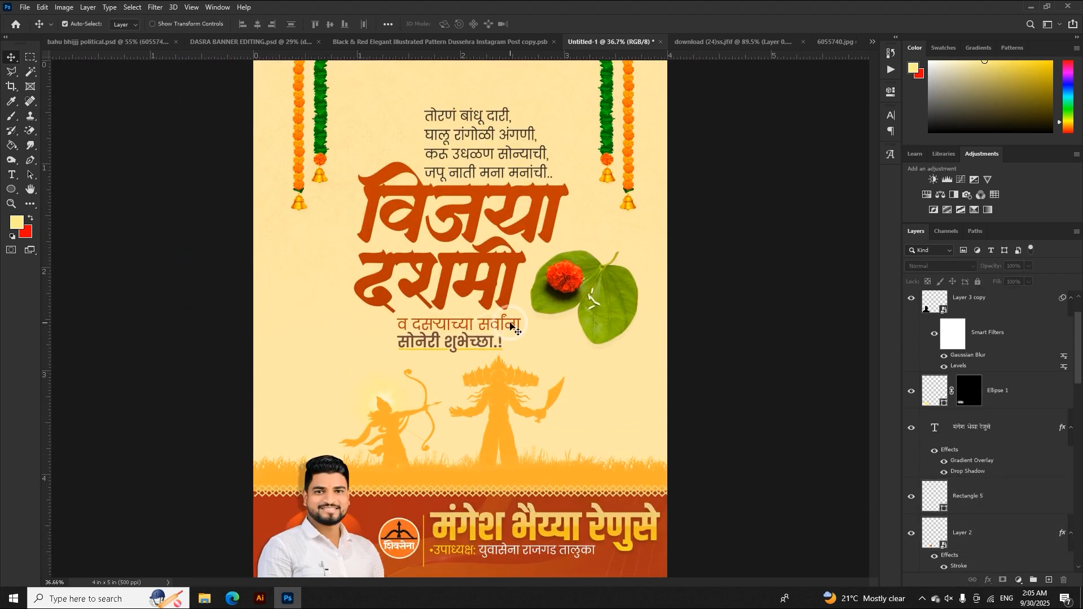
{"action": "scroll", "coordinate": [510, 326], "scroll_direction": "down", "scroll_amount": 1}
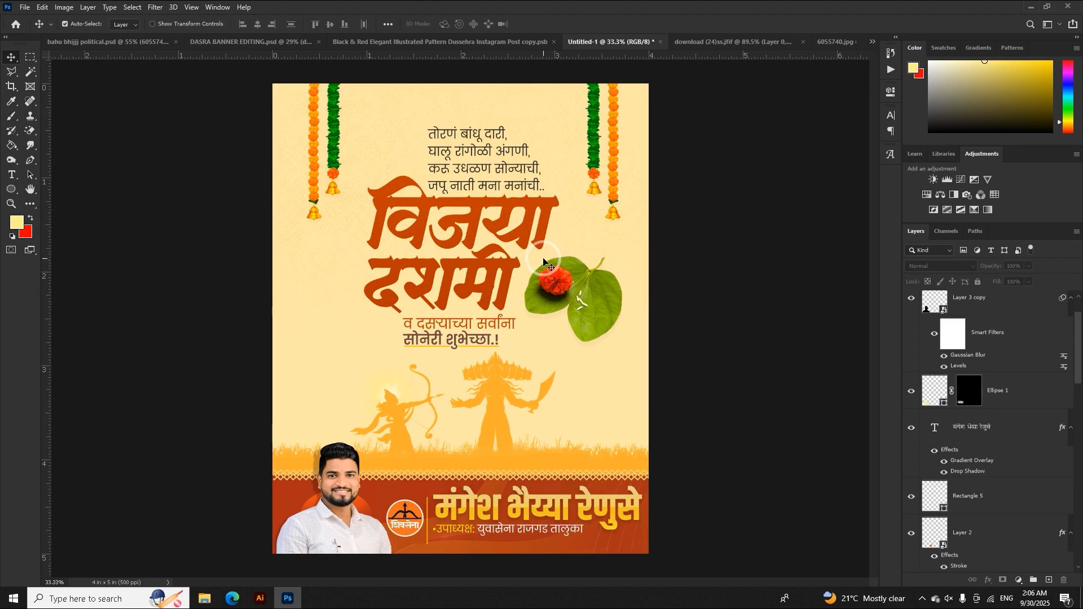
Turn the portrait layer into a plain white silhouette with Levels by setting the black output level to 255
{"action": "left_click", "coordinate": [340, 474]}
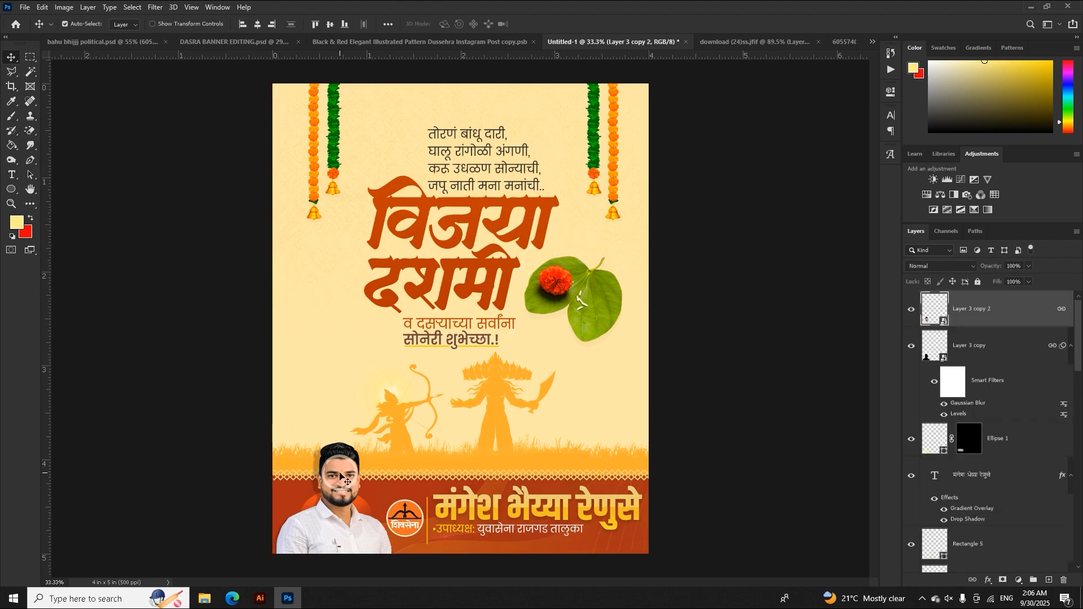
{"action": "left_click", "coordinate": [912, 310]}
{"action": "left_click", "coordinate": [919, 312]}
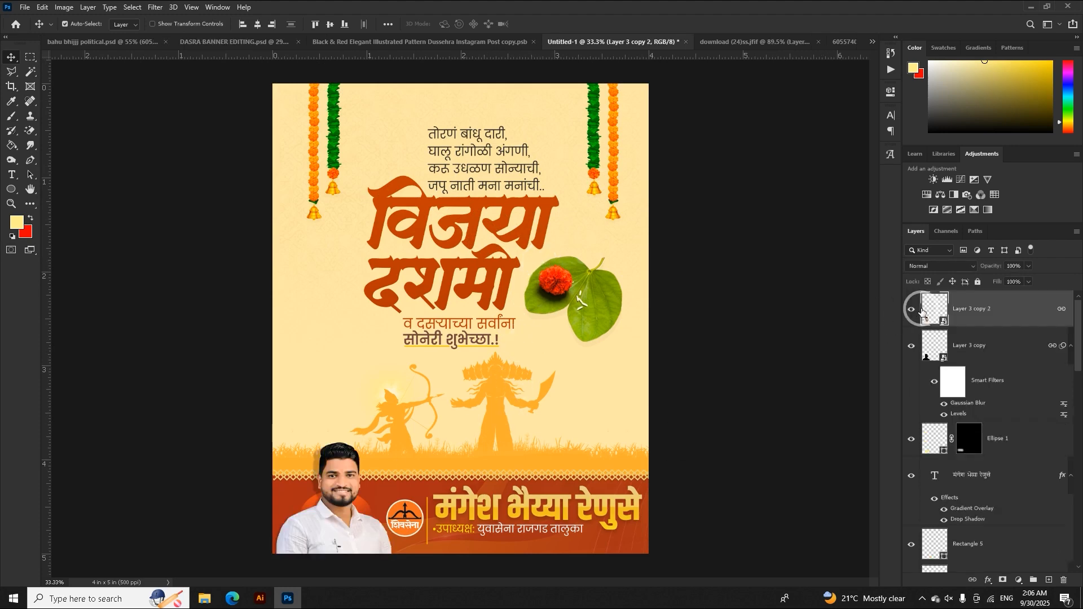
{"action": "key", "text": "ctrl+l"}
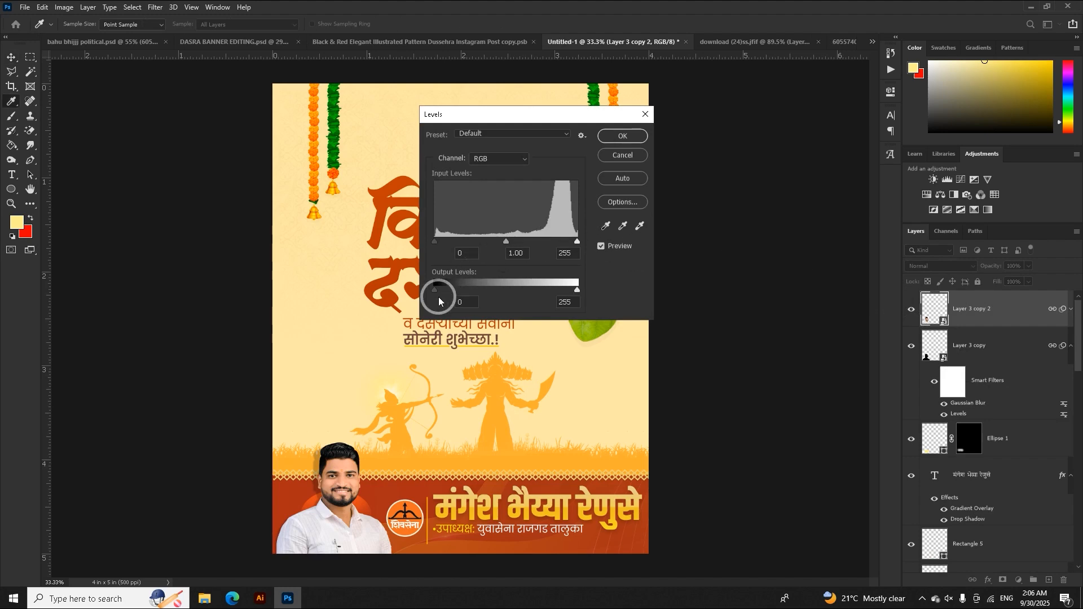
{"action": "left_click_drag", "start_coordinate": [435, 290], "coordinate": [736, 322]}
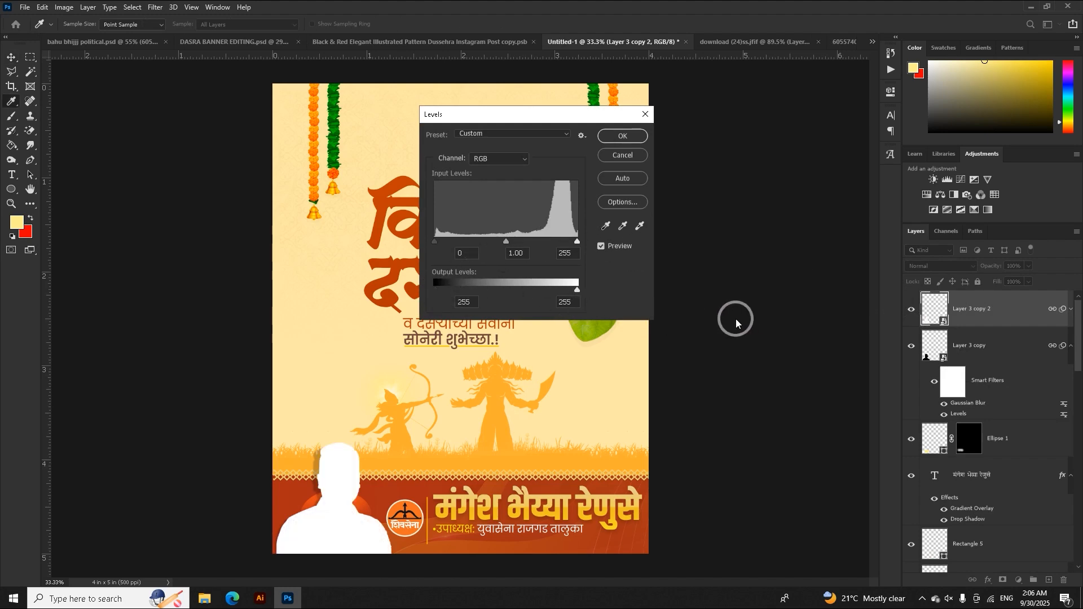
{"action": "left_click", "coordinate": [623, 136]}
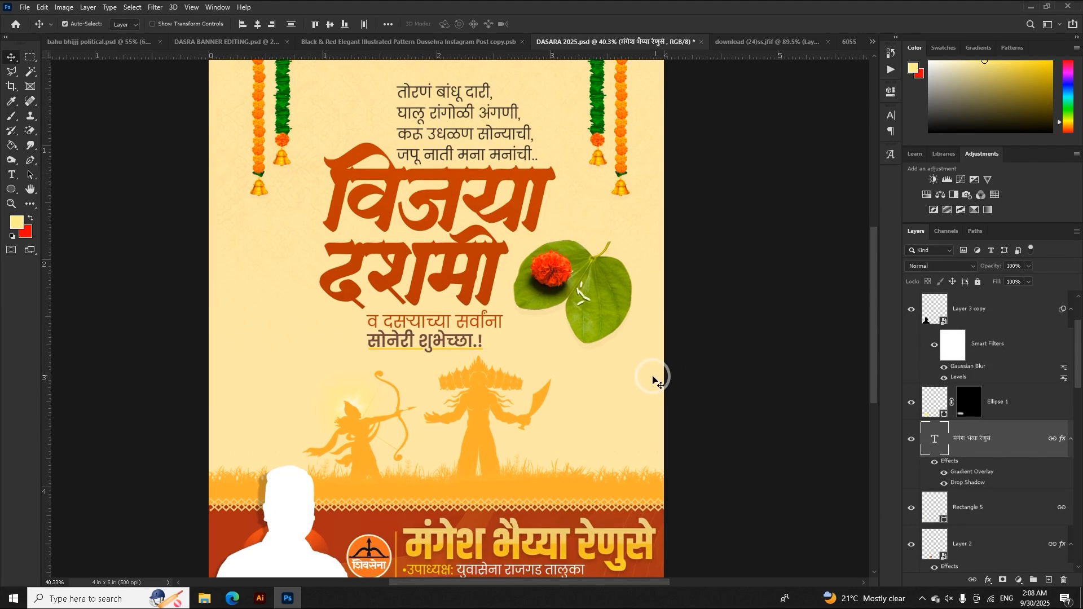
Scale the linked footer group of logo, divider, name and designation text down to 83.19% about its centre
{"action": "left_click_drag", "start_coordinate": [629, 384], "coordinate": [714, 271]}
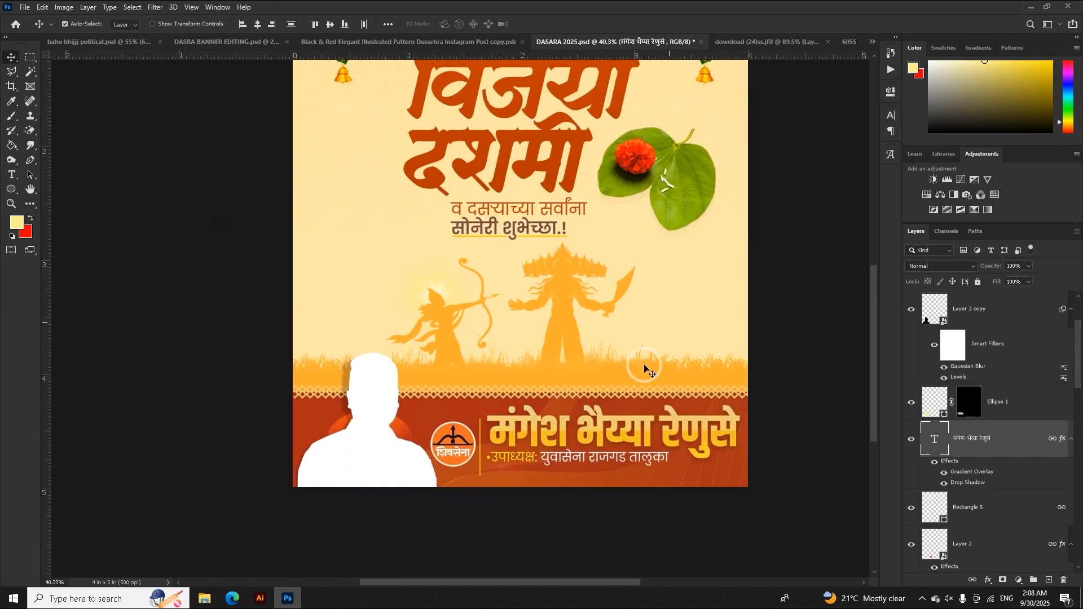
{"action": "scroll", "coordinate": [640, 398], "scroll_direction": "up", "scroll_amount": 3}
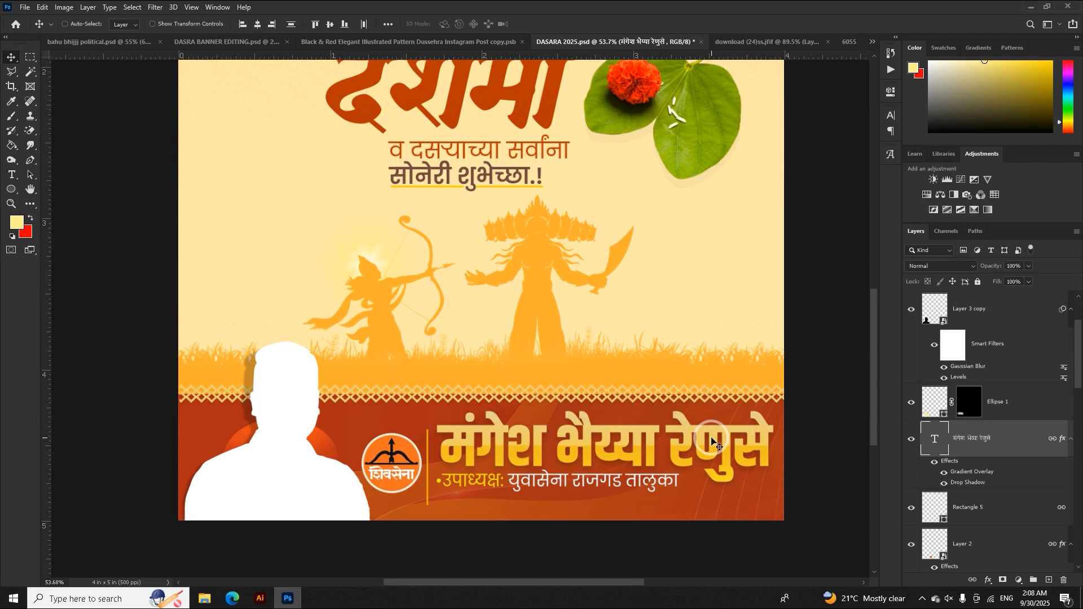
{"action": "key", "text": "ctrl+t"}
{"action": "left_click_drag", "start_coordinate": [774, 456], "coordinate": [736, 459]}
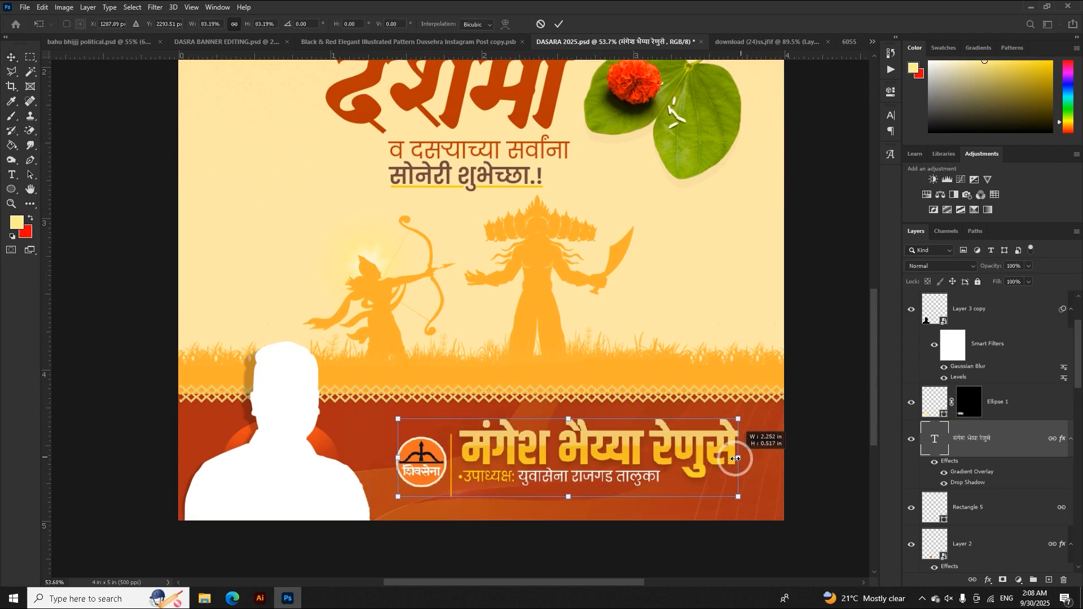
{"action": "left_click", "coordinate": [561, 23]}
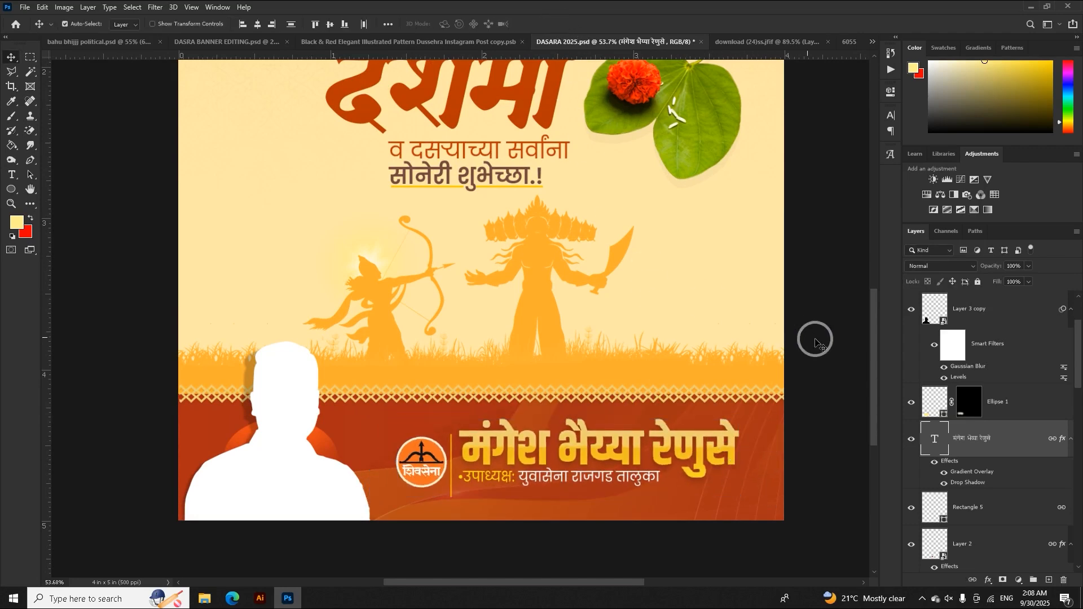
Turn off the Levels smart filter on the uppermost portrait layer so the white silhouette becomes the colour photo again
{"action": "left_click", "coordinate": [945, 378]}
{"action": "scroll", "coordinate": [943, 358], "scroll_direction": "up", "scroll_amount": 1}
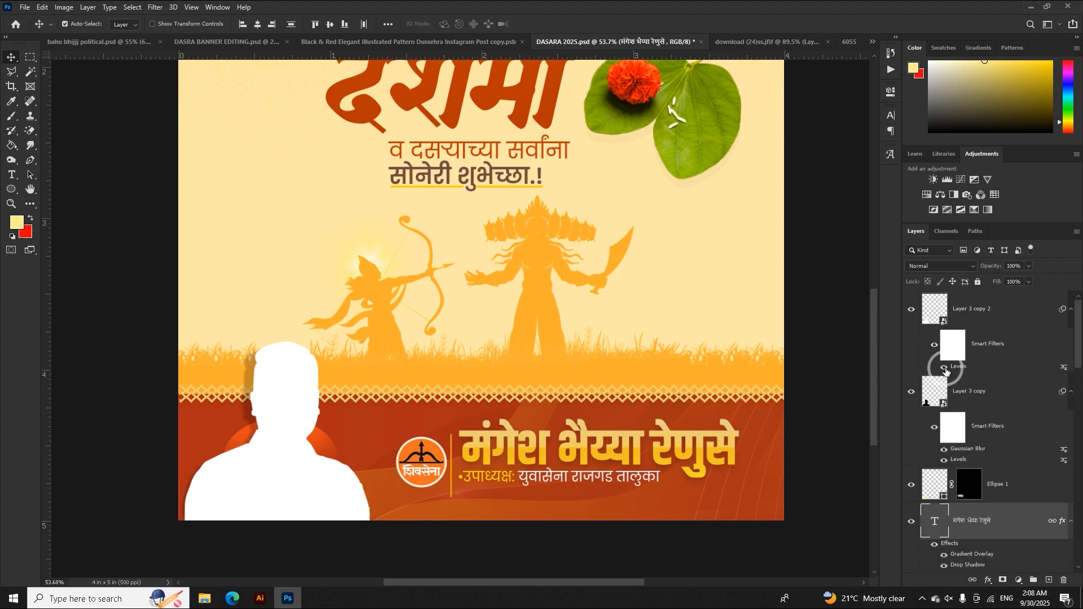
{"action": "left_click", "coordinate": [945, 368]}
Enlarge the linked portrait layers together with the ellipse accent to about 118%, keeping them at the footer's lower-left corner
{"action": "left_click", "coordinate": [298, 404]}
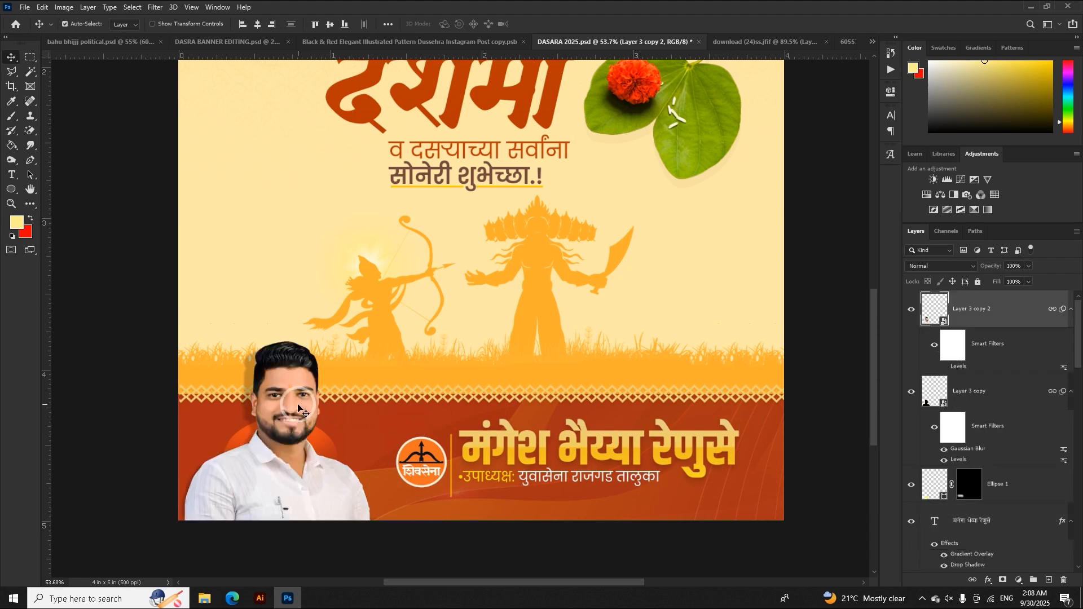
{"action": "left_click", "coordinate": [335, 435], "text": "shift"}
{"action": "key", "text": "ctrl+t"}
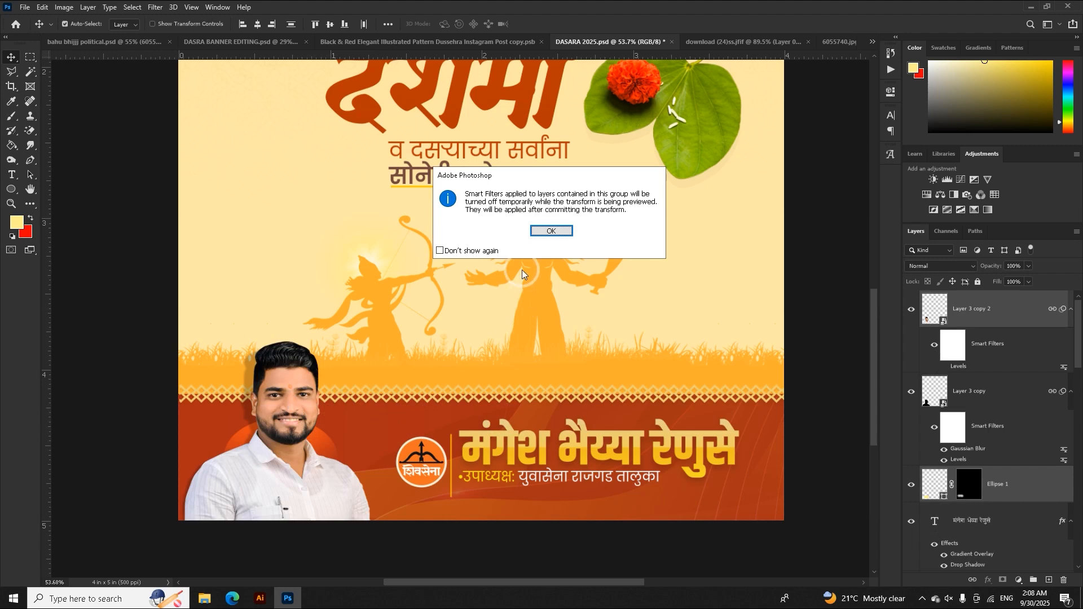
{"action": "left_click", "coordinate": [552, 231]}
{"action": "mouse_move", "coordinate": [387, 474]}
{"action": "left_mouse_down"}
{"action": "mouse_move", "coordinate": [427, 480]}
{"action": "mouse_move", "coordinate": [406, 495]}
{"action": "mouse_move", "coordinate": [393, 475]}
{"action": "left_mouse_up"}
{"action": "left_click", "coordinate": [559, 24]}
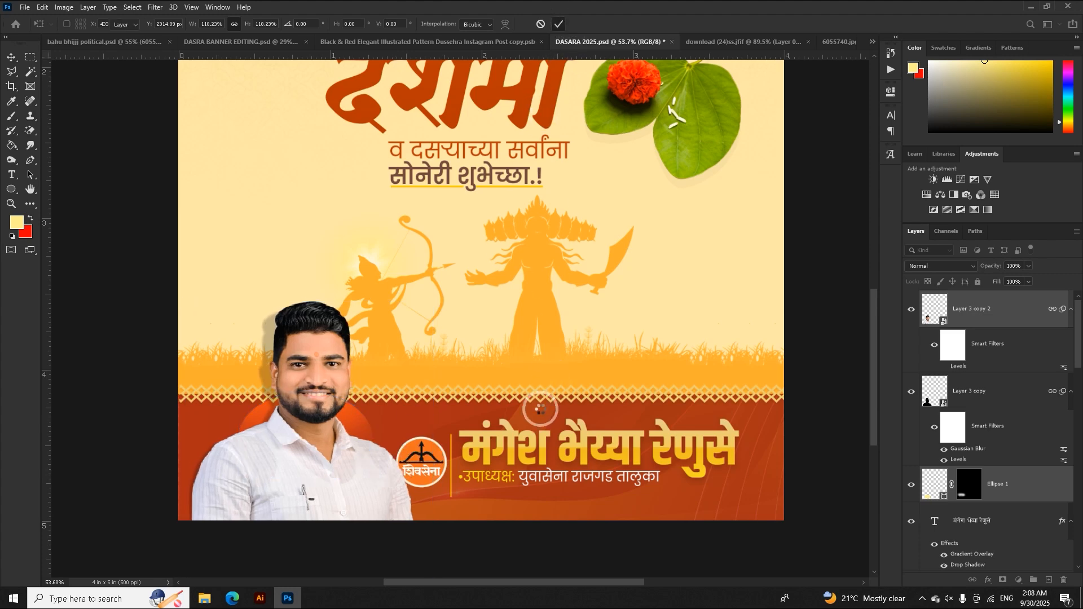
Move the linked logo and name block about 0.07 in to the right, away from the portrait, and scale it to 104.73%
{"action": "left_click_drag", "start_coordinate": [516, 433], "coordinate": [526, 433]}
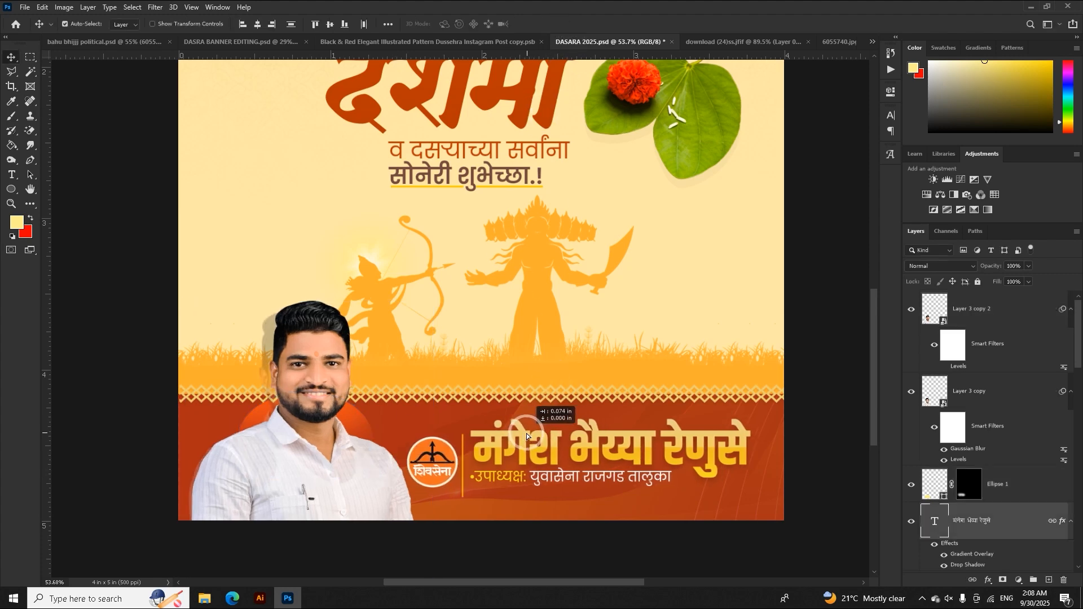
{"action": "scroll", "coordinate": [526, 433], "scroll_direction": "down", "scroll_amount": 2}
{"action": "scroll", "coordinate": [525, 435], "scroll_direction": "down", "scroll_amount": 4}
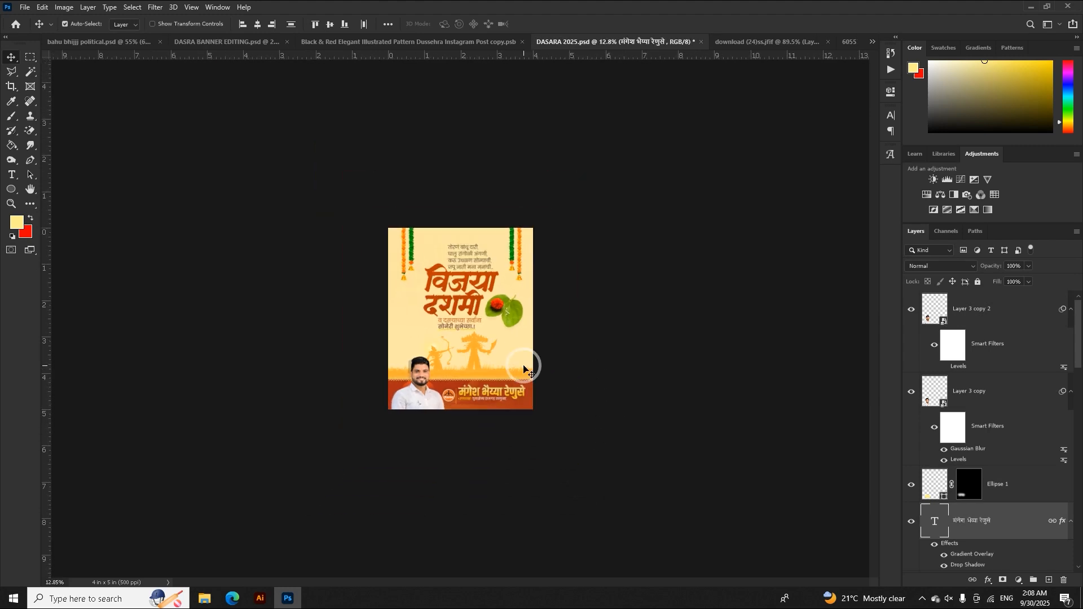
{"action": "scroll", "coordinate": [480, 417], "scroll_direction": "up", "scroll_amount": 4}
{"action": "scroll", "coordinate": [468, 451], "scroll_direction": "up", "scroll_amount": 2}
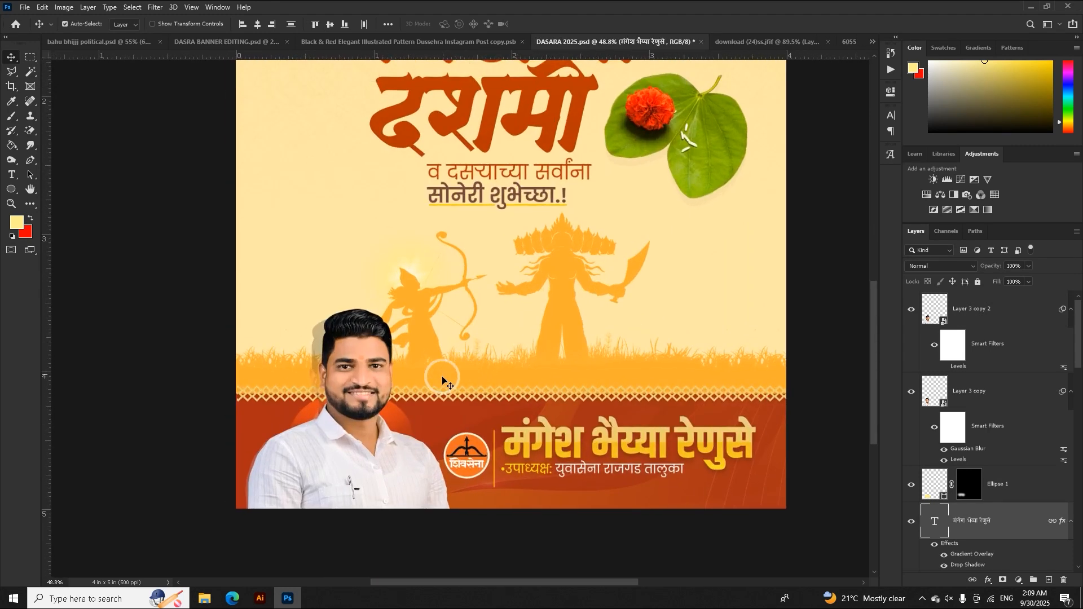
{"action": "key", "text": "ctrl+t"}
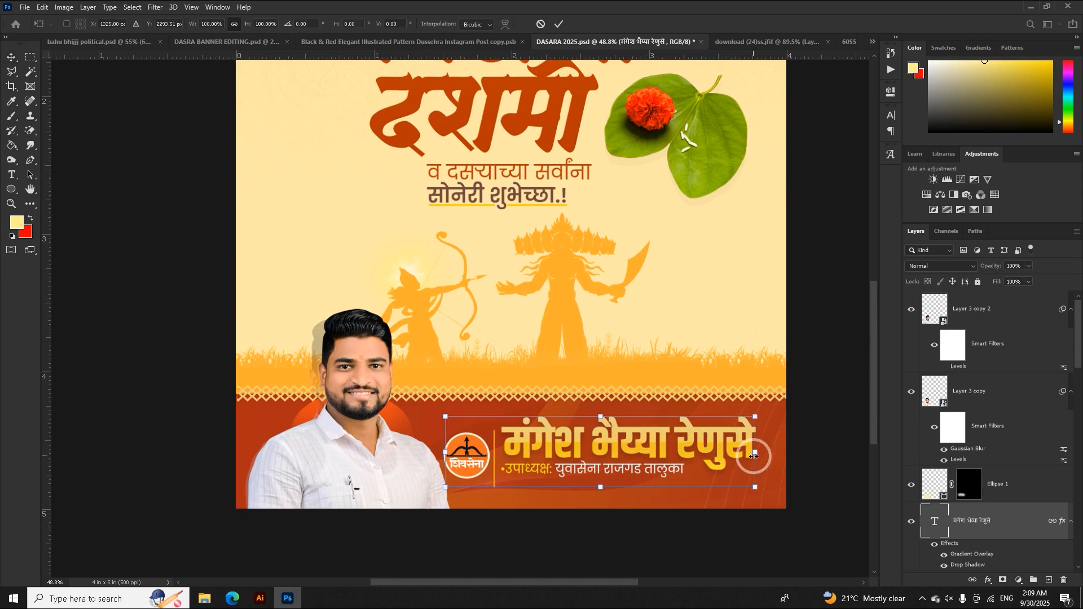
{"action": "left_click_drag", "start_coordinate": [756, 454], "coordinate": [771, 455]}
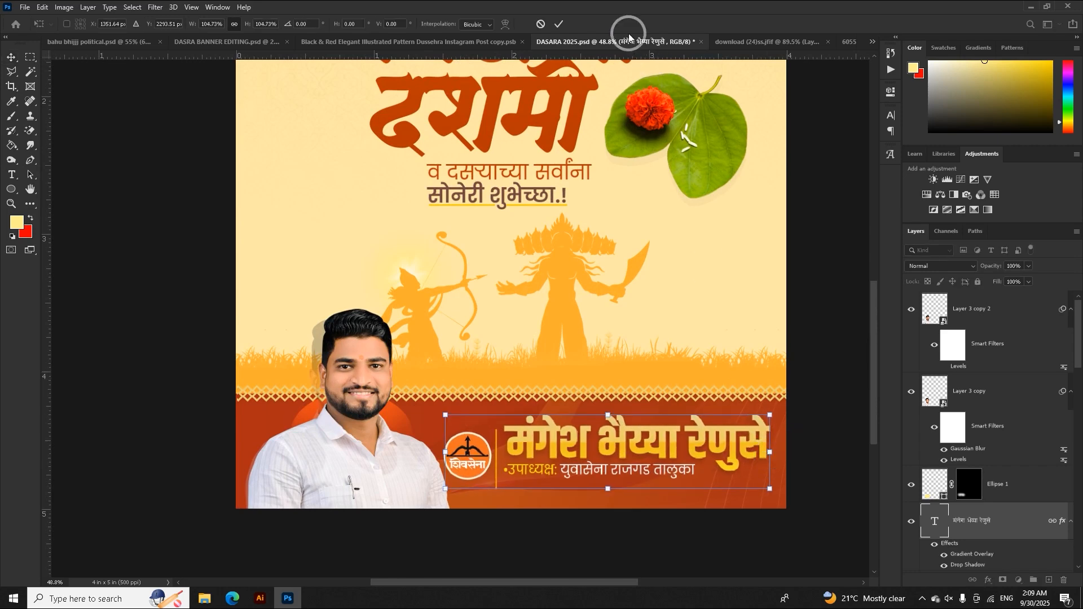
{"action": "left_click", "coordinate": [559, 24]}
Lower the portrait slightly in the footer, nudge the ellipse accent behind it, and check the whole banner
{"action": "left_click_drag", "start_coordinate": [390, 431], "coordinate": [399, 432]}
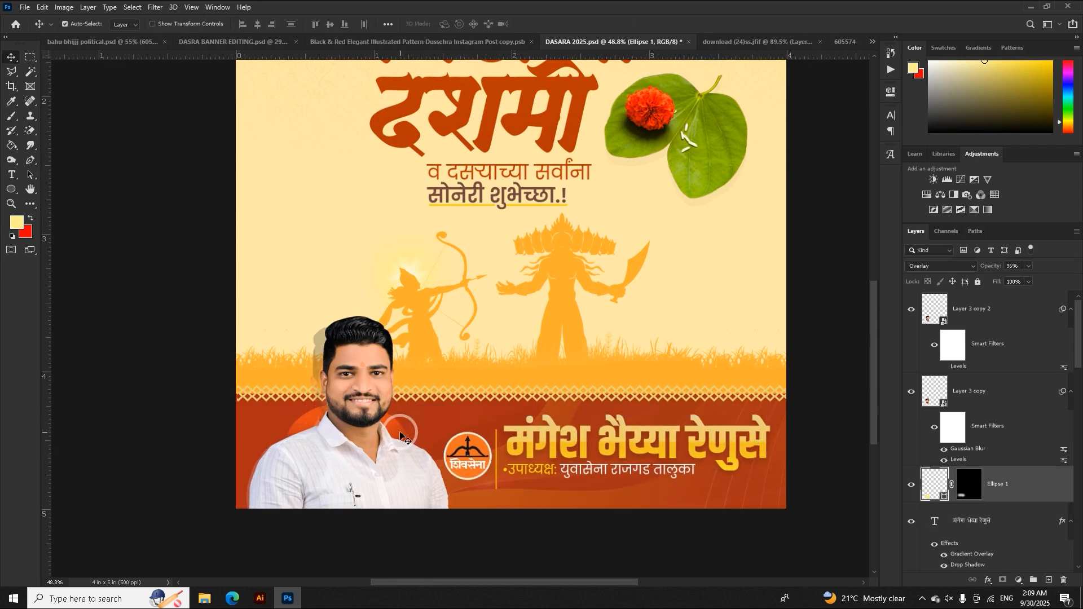
{"action": "key", "text": "Right"}
{"action": "key", "text": "Right"}
{"action": "key", "text": "Right"}
{"action": "key", "text": "Right"}
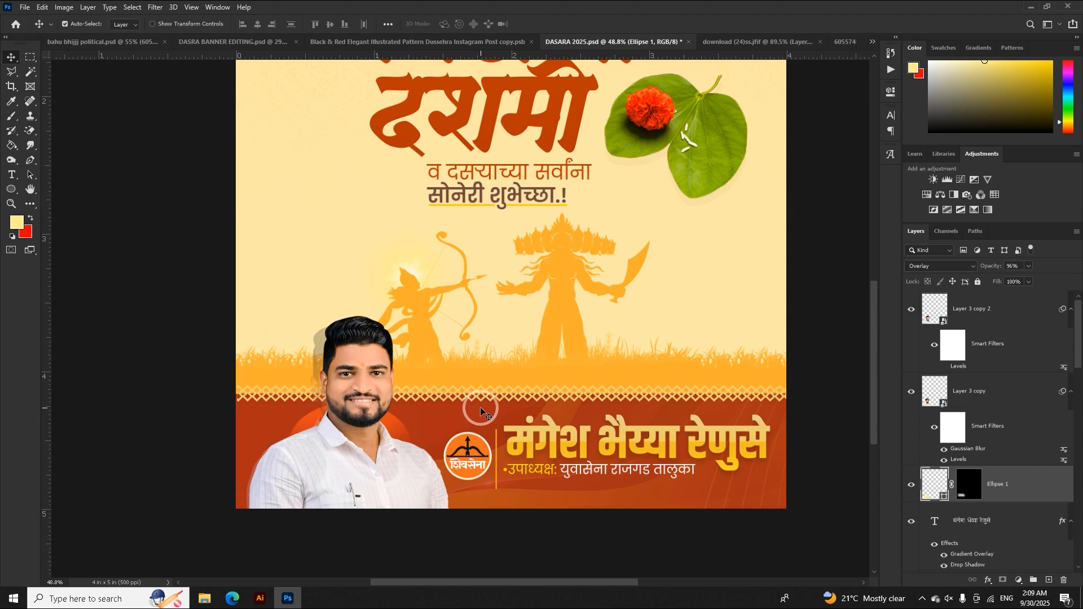
{"action": "key", "text": "ctrl+minus"}
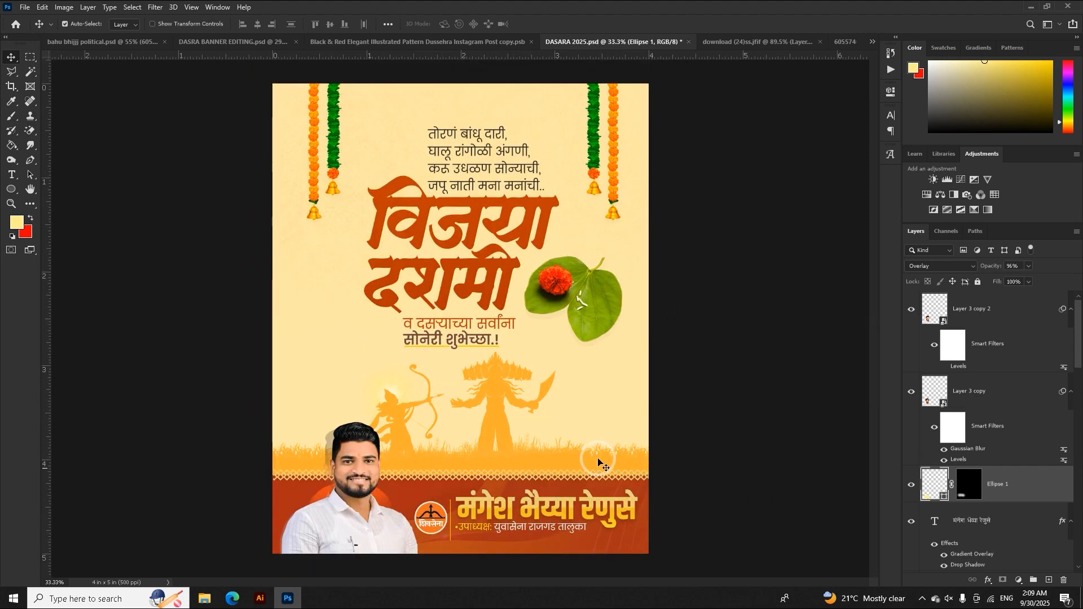
{"action": "scroll", "coordinate": [650, 411], "scroll_direction": "down", "scroll_amount": 4}
{"action": "scroll", "coordinate": [650, 411], "scroll_direction": "up", "scroll_amount": 3}
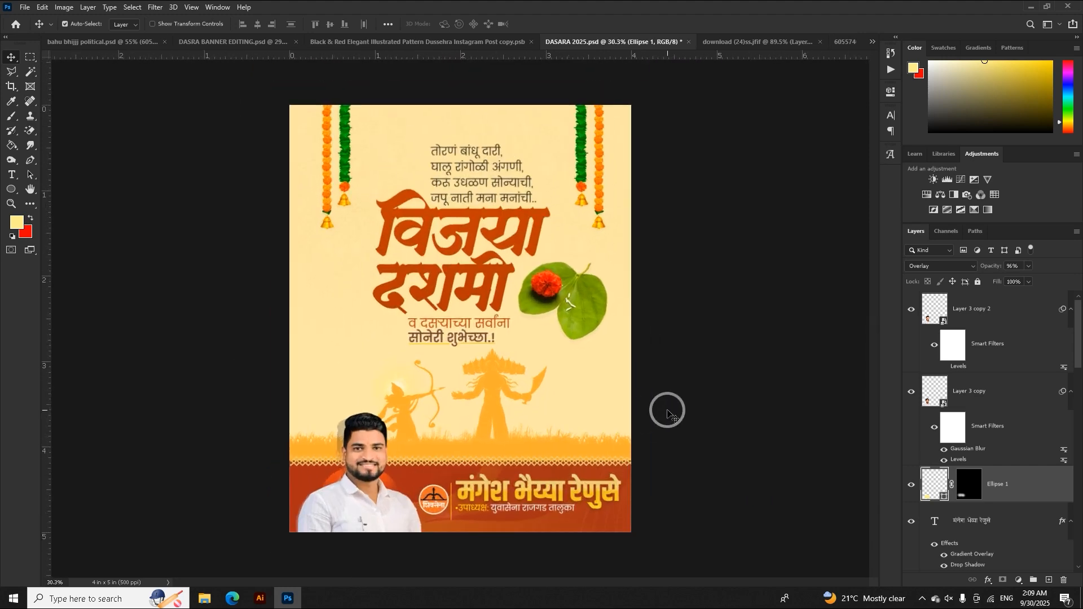